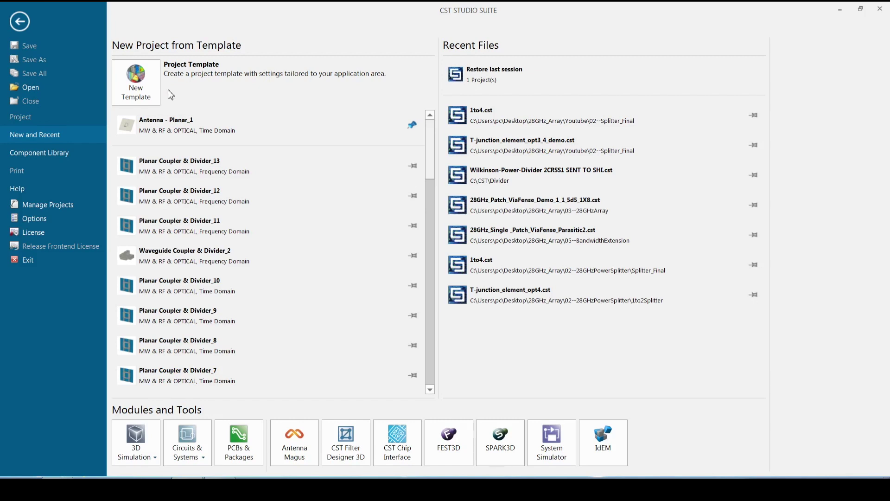
Step: Start a new Microwaves & RF/Optical project template for Circuit & Components with the Planar Couplers & Dividers workflow
{"action": "mouse_move", "coordinate": [150, 92]}
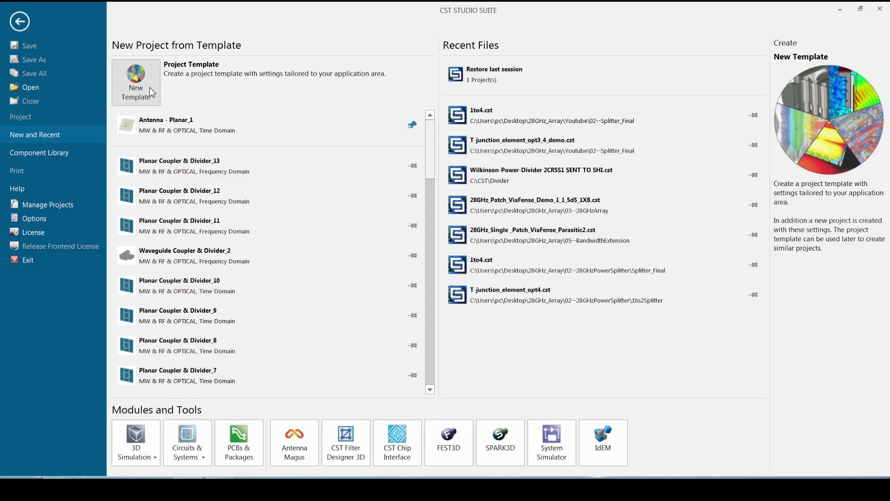
{"action": "left_click", "coordinate": [135, 88]}
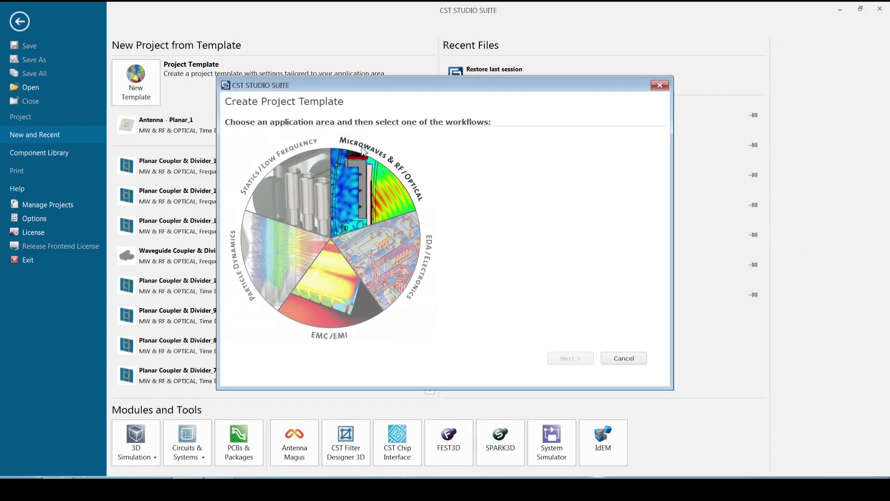
{"action": "left_click", "coordinate": [366, 186]}
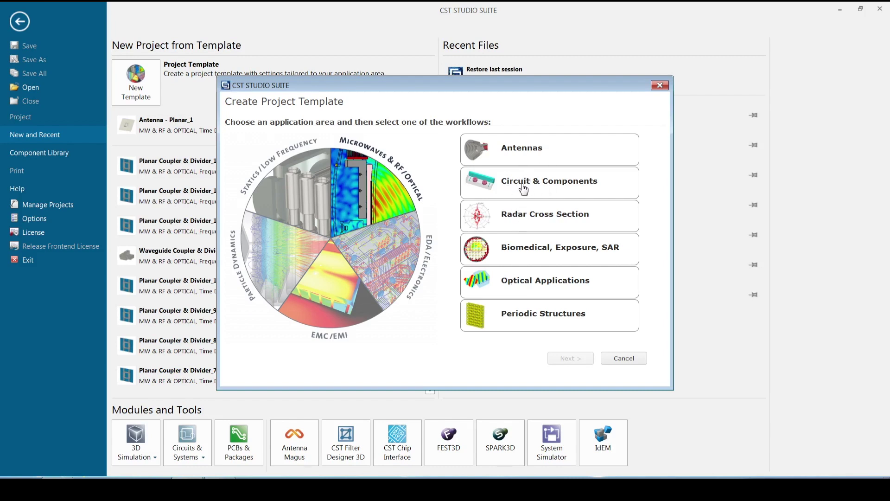
{"action": "left_click", "coordinate": [573, 190]}
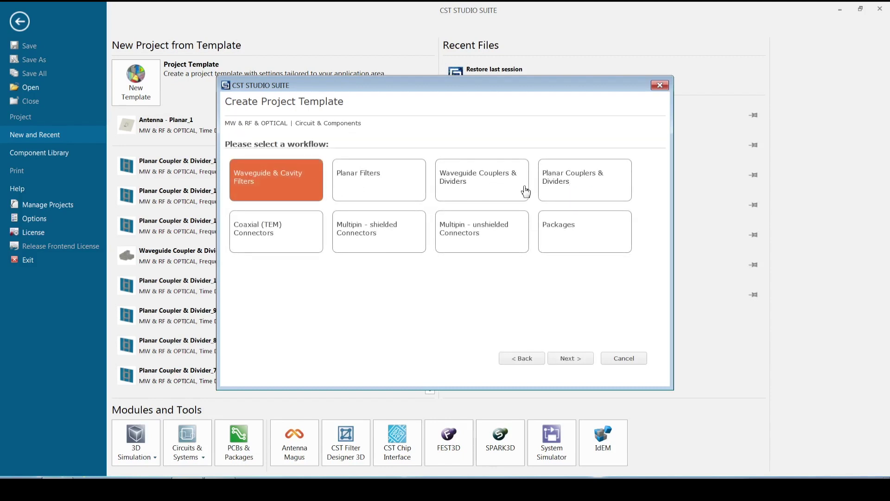
{"action": "left_click", "coordinate": [573, 188]}
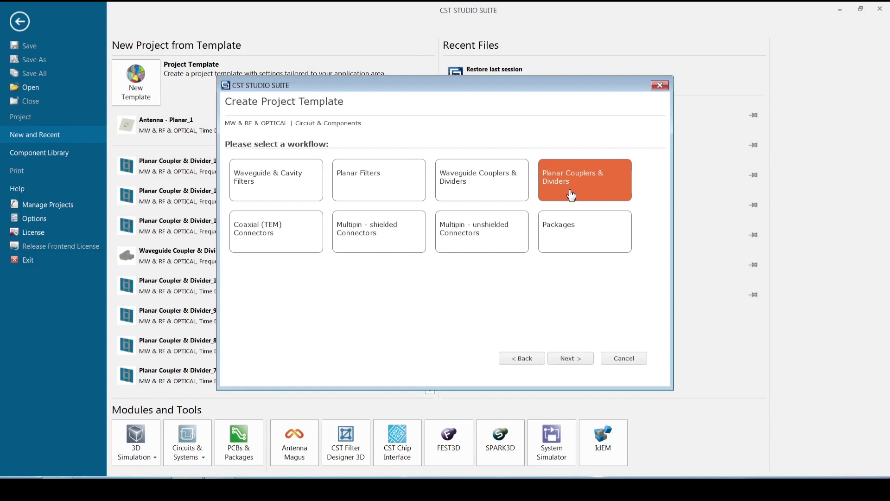
{"action": "left_click", "coordinate": [571, 358]}
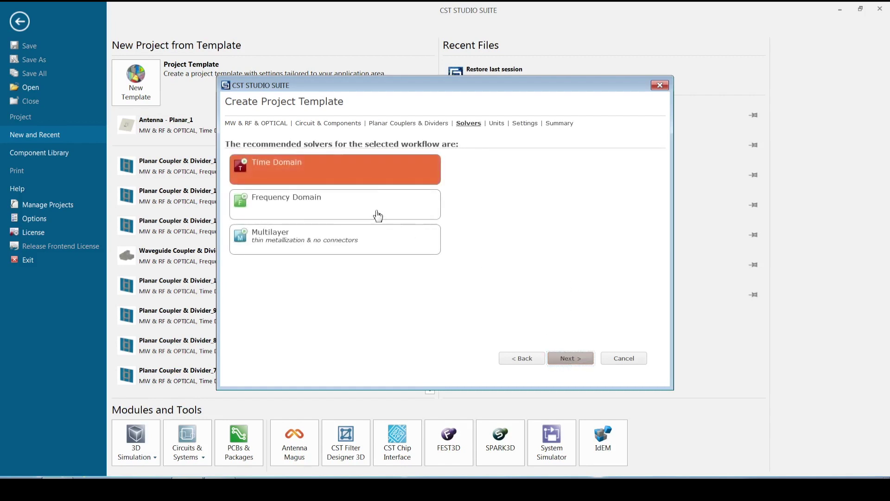
Step: Choose the Frequency Domain solver and accept the template units of mm, GHz, ns and Kelvin
{"action": "left_click", "coordinate": [321, 211]}
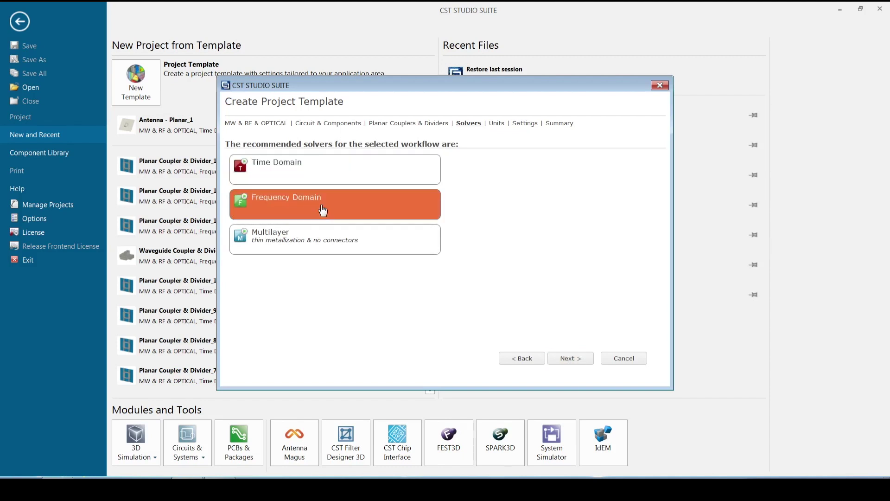
{"action": "left_click", "coordinate": [570, 359]}
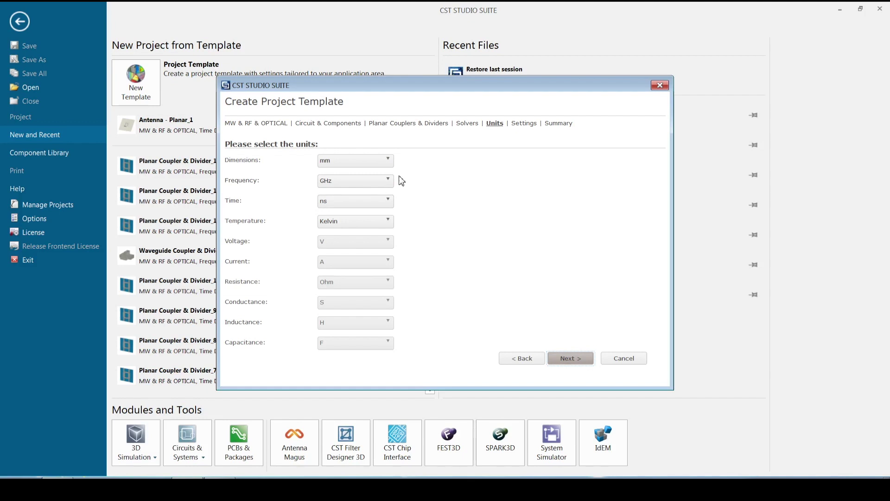
{"action": "left_click", "coordinate": [573, 361]}
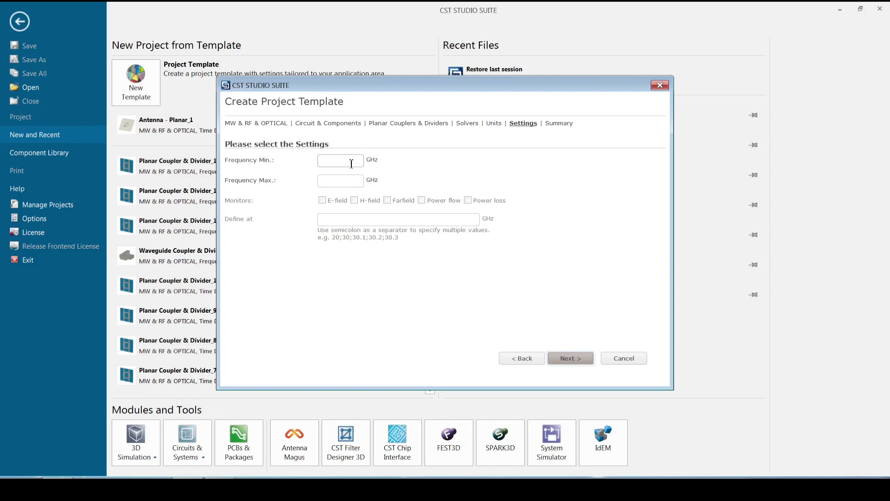
Step: Set the template's frequency range to a minimum of 26 GHz and a maximum of 30 GHz
{"action": "left_click", "coordinate": [351, 163]}
{"action": "type", "text": "26"}
{"action": "left_click", "coordinate": [351, 180]}
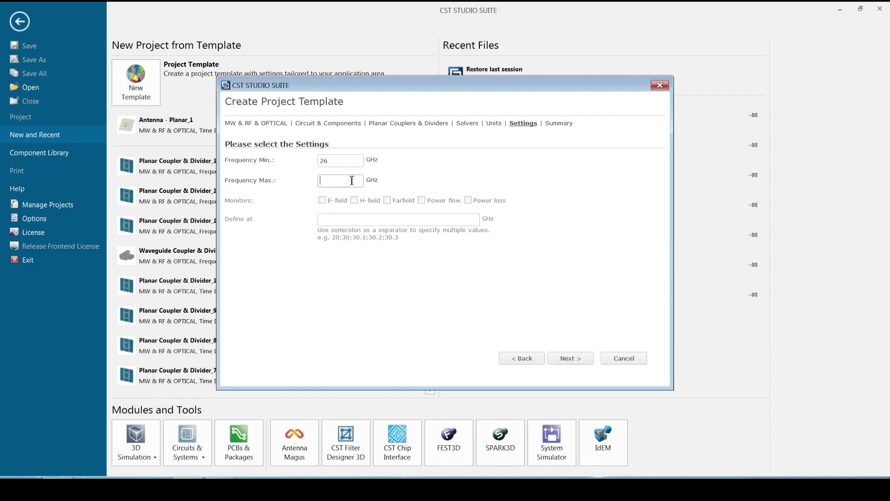
{"action": "type", "text": "30"}
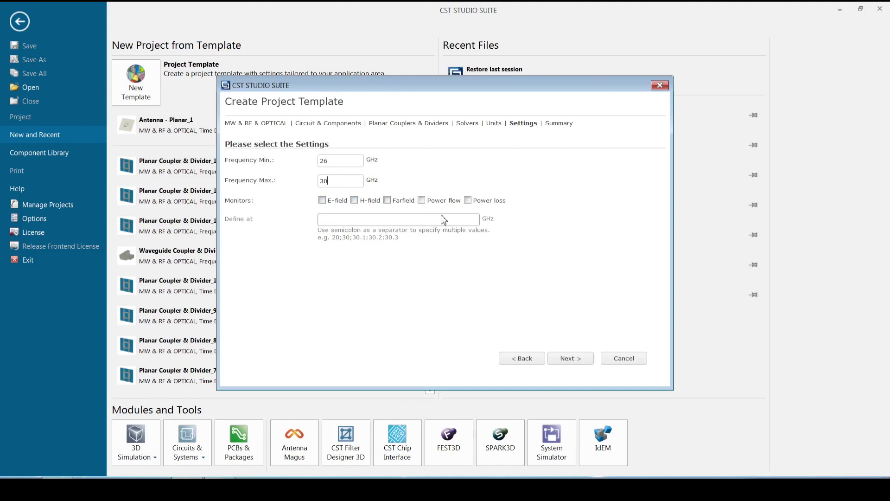
Step: Enable E-field and H-field monitors defined only at 28 GHz, and finish creating the project template
{"action": "left_click", "coordinate": [322, 200]}
{"action": "left_click", "coordinate": [355, 200]}
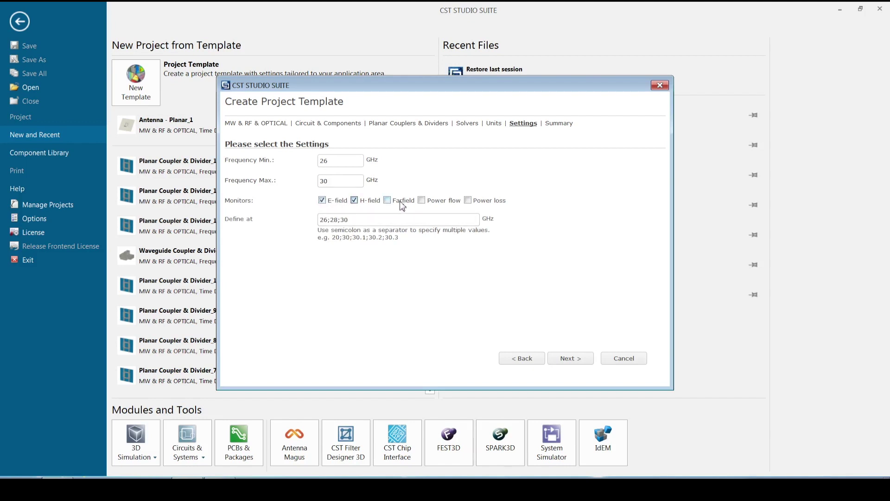
{"action": "left_click", "coordinate": [368, 222]}
{"action": "key", "text": "BackSpace"}
{"action": "key", "text": "BackSpace"}
{"action": "key", "text": "BackSpace"}
{"action": "left_click", "coordinate": [331, 220]}
{"action": "key", "text": "BackSpace"}
{"action": "key", "text": "BackSpace"}
{"action": "key", "text": "BackSpace"}
{"action": "left_click", "coordinate": [567, 361]}
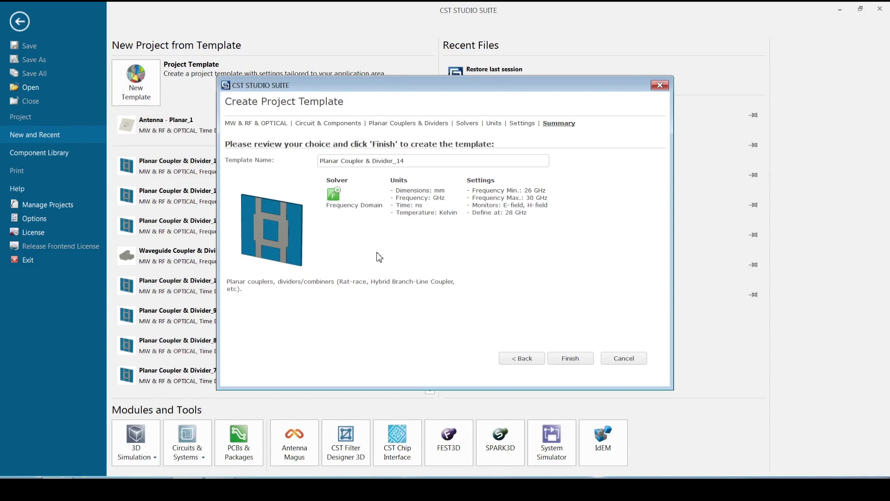
{"action": "left_click", "coordinate": [573, 359]}
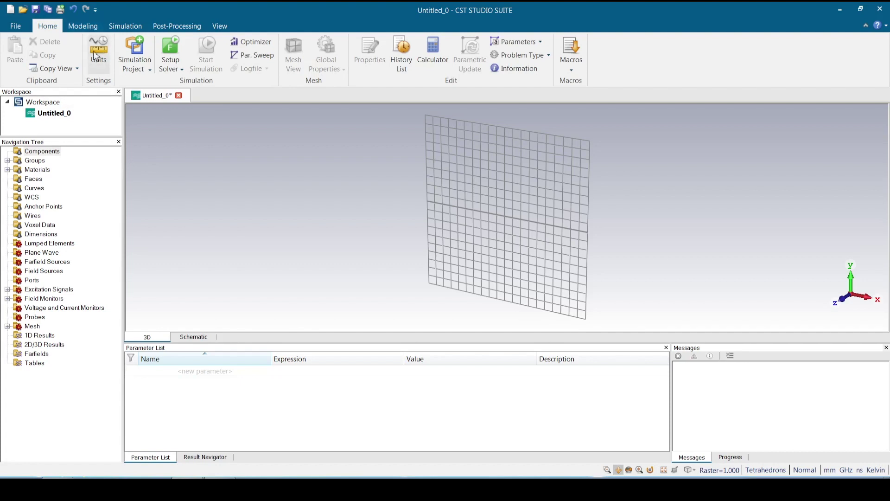
Step: Sketch a brick on the working plane with a base of about 10 by 6 mm and a height of 1 mm
{"action": "left_click", "coordinate": [83, 26]}
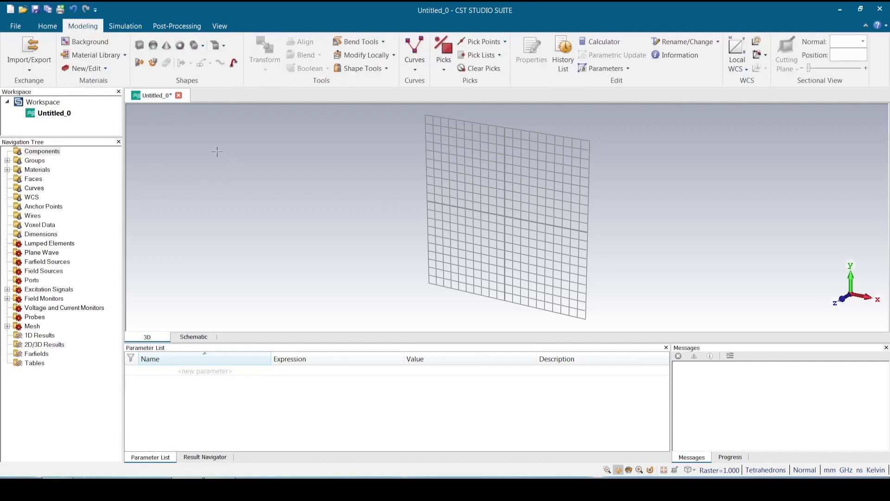
{"action": "left_click", "coordinate": [194, 44]}
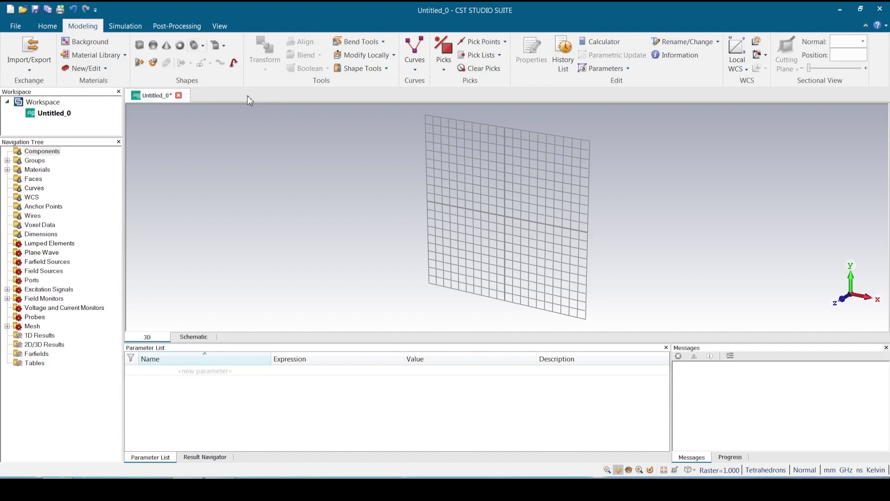
{"action": "left_click", "coordinate": [140, 47]}
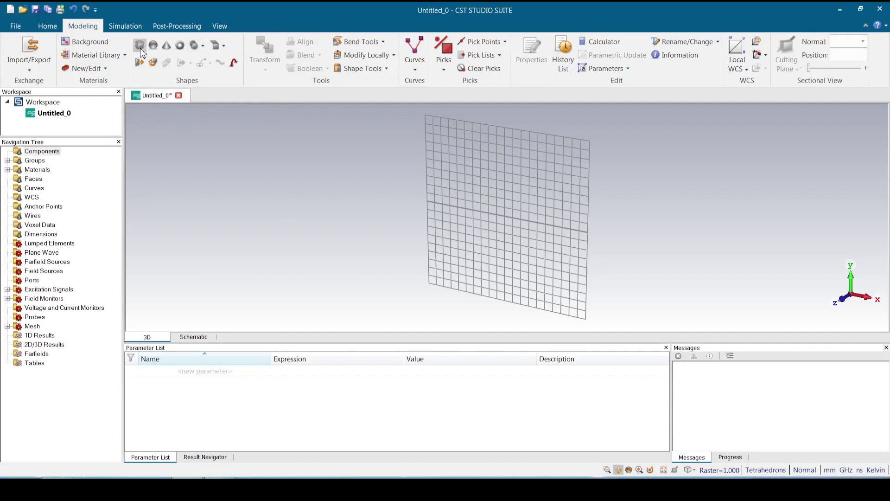
{"action": "left_click", "coordinate": [459, 190]}
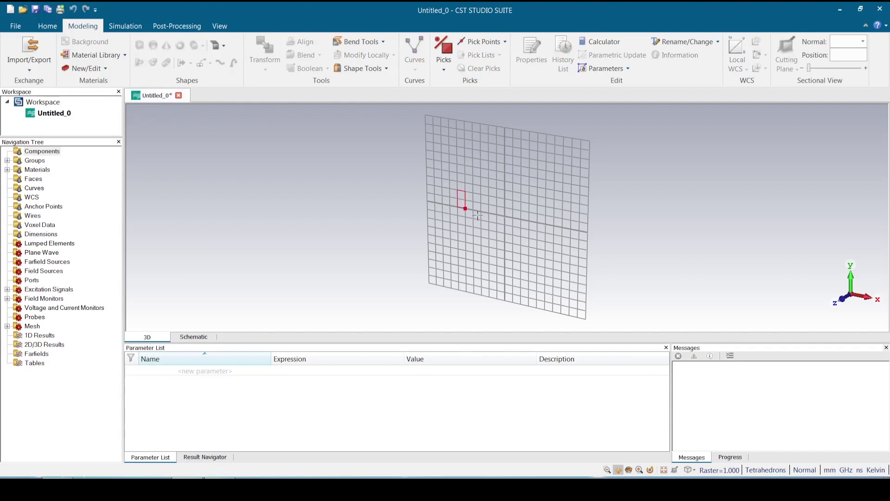
{"action": "left_click", "coordinate": [538, 260]}
{"action": "left_click", "coordinate": [533, 255]}
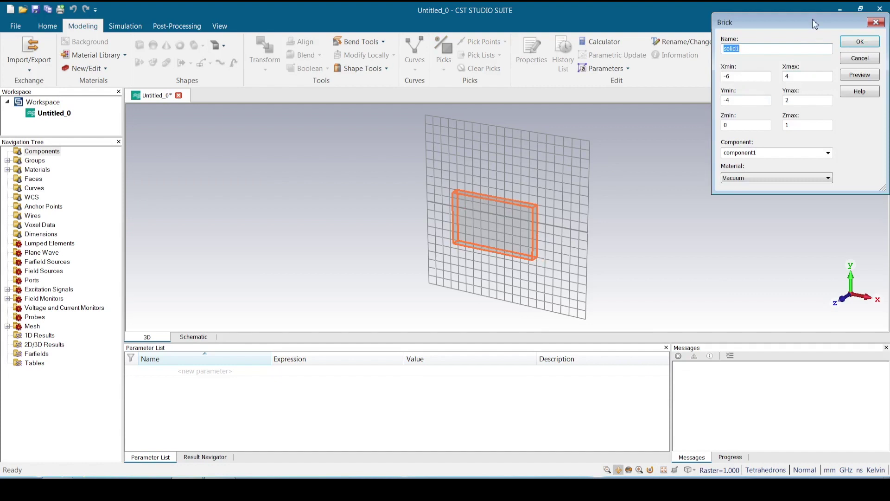
{"action": "left_click_drag", "start_coordinate": [815, 24], "coordinate": [256, 76]}
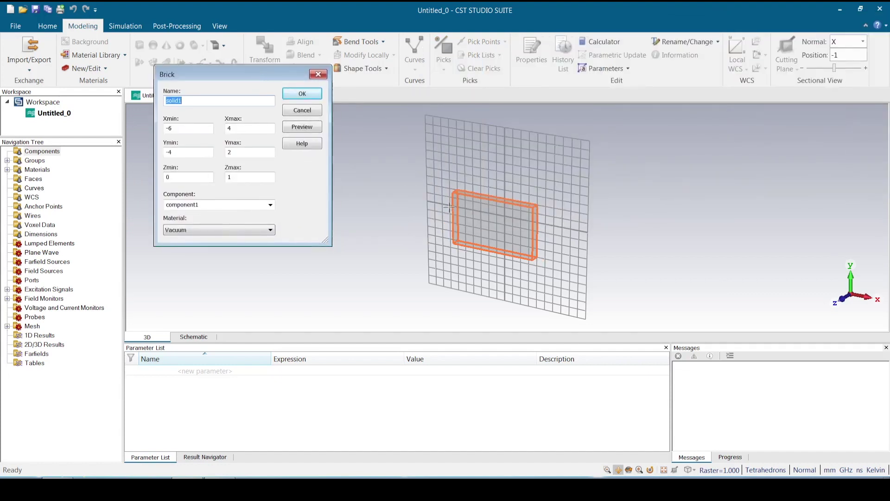
Step: Name the new brick substrate1
{"action": "left_click", "coordinate": [212, 101]}
{"action": "key", "text": "BackSpace"}
{"action": "key", "text": "BackSpace"}
{"action": "key", "text": "BackSpace"}
{"action": "key", "text": "BackSpace"}
{"action": "key", "text": "BackSpace"}
{"action": "key", "text": "BackSpace"}
{"action": "type", "text": "subatra"}
{"action": "key", "text": "BackSpace"}
{"action": "type", "text": "trate1"}
Step: Set the brick's X range from -sub_w1/2 to sub_w1/2
{"action": "type", "text": "-sub_"}
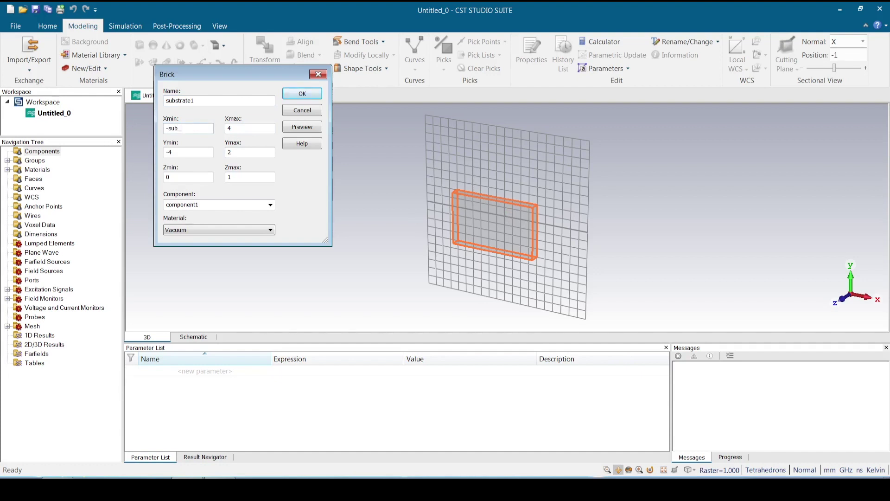
{"action": "type", "text": "w1/2"}
{"action": "double_click", "coordinate": [231, 128]}
{"action": "key", "text": "BackSpace"}
{"action": "type", "text": "sub_w1/2"}
Step: Set the brick's Y range from -sub_l1 to 0 and its Z range from -h to 0
{"action": "left_click", "coordinate": [194, 153]}
{"action": "key", "text": "BackSpace"}
{"action": "key", "text": "Tab"}
{"action": "type", "text": "0"}
{"action": "left_click", "coordinate": [192, 152]}
{"action": "type", "text": "sub_l1"}
{"action": "double_click", "coordinate": [226, 176]}
{"action": "type", "text": "0"}
{"action": "type", "text": "h"}
{"action": "type", "text": "-"}
Step: Assign the brick to a component named SIW and load Rogers RT6002 (lossy) from the material library as its material
{"action": "left_click", "coordinate": [222, 205]}
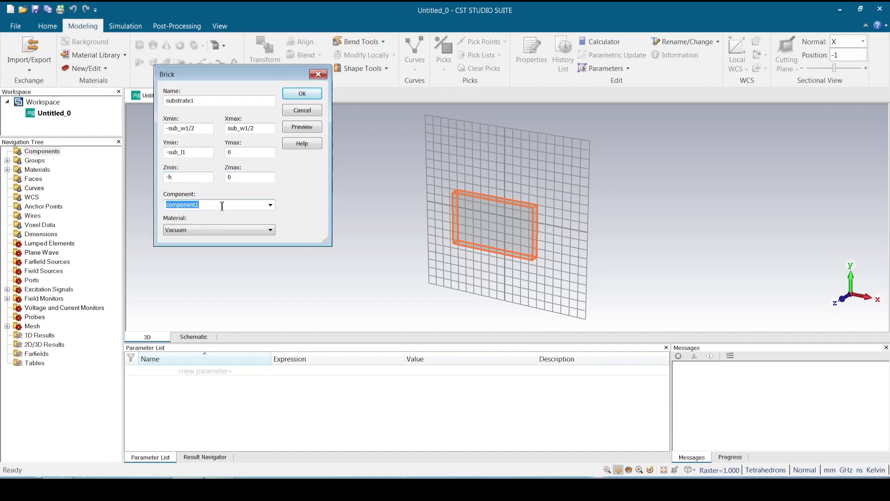
{"action": "type", "text": "SIW"}
{"action": "left_click", "coordinate": [186, 230]}
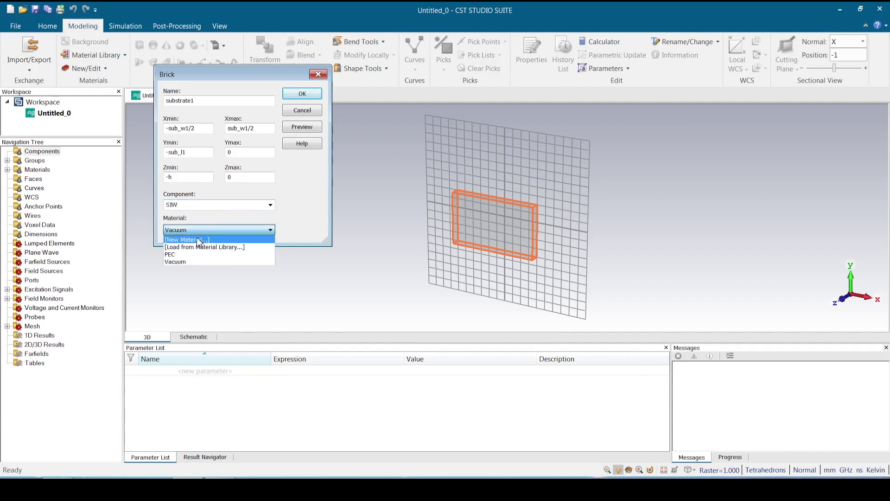
{"action": "left_click", "coordinate": [204, 247]}
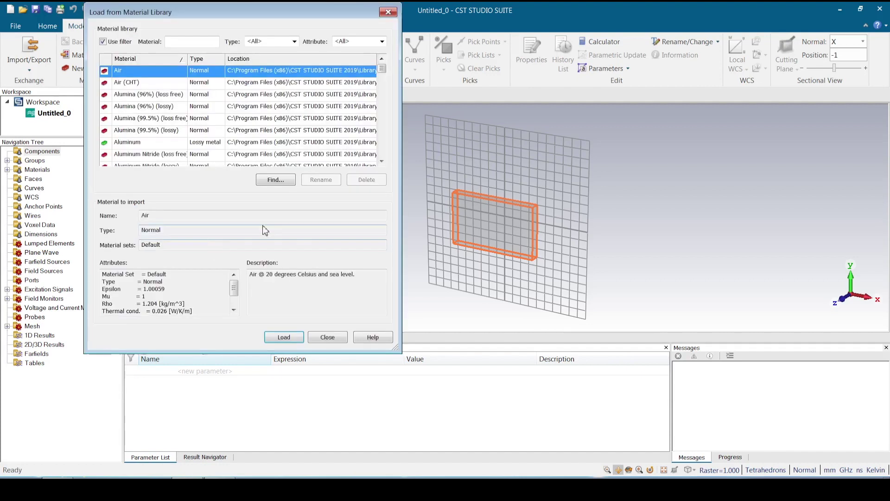
{"action": "left_click", "coordinate": [189, 43]}
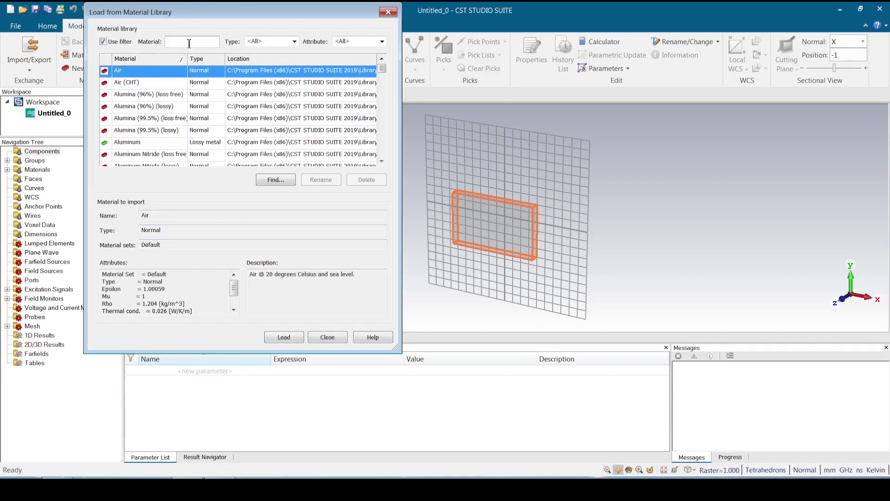
{"action": "type", "text": "6002"}
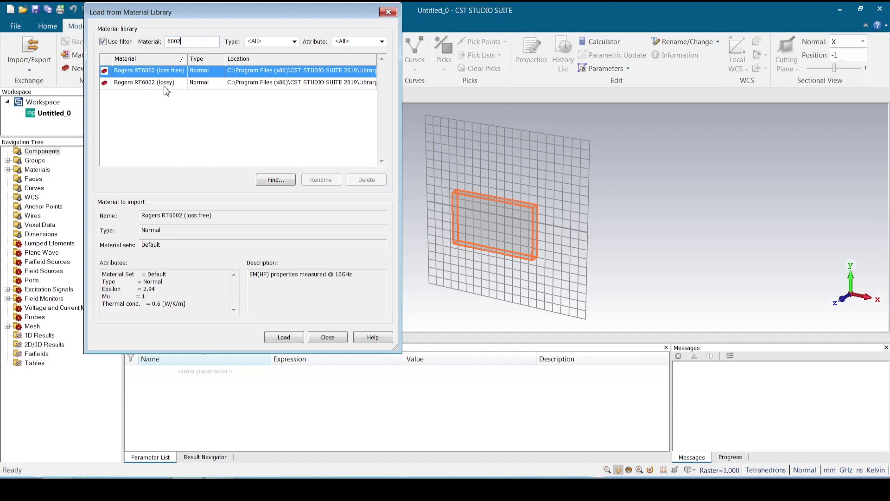
{"action": "left_click", "coordinate": [169, 88]}
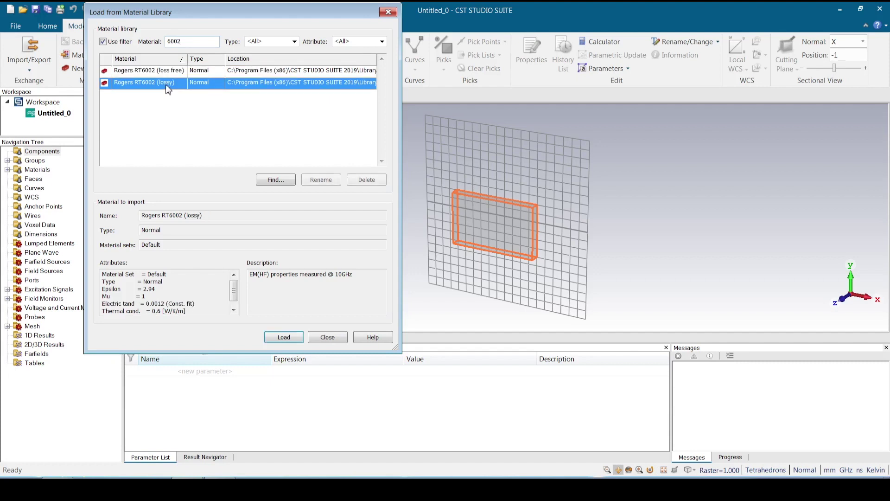
{"action": "left_click", "coordinate": [284, 337]}
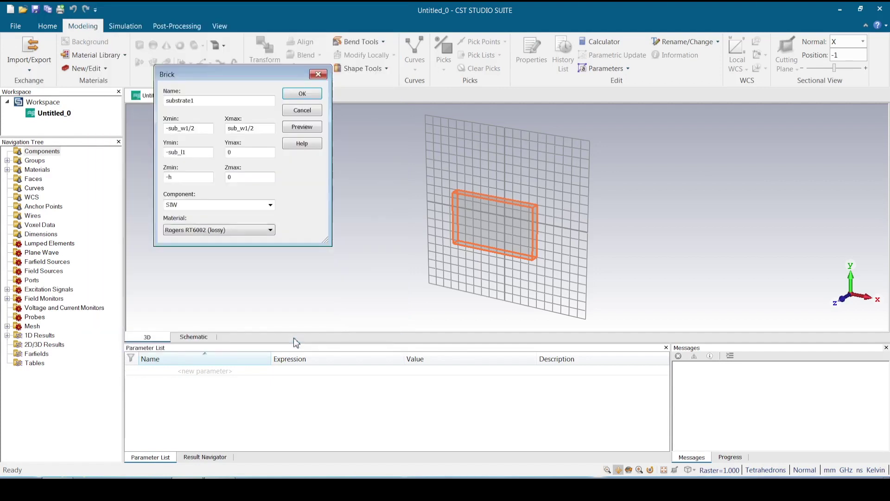
Step: Preview the brick and define its missing parameters as sub_w1 = 8, sub_l1 = 20 and h = 0.254
{"action": "left_click", "coordinate": [297, 129]}
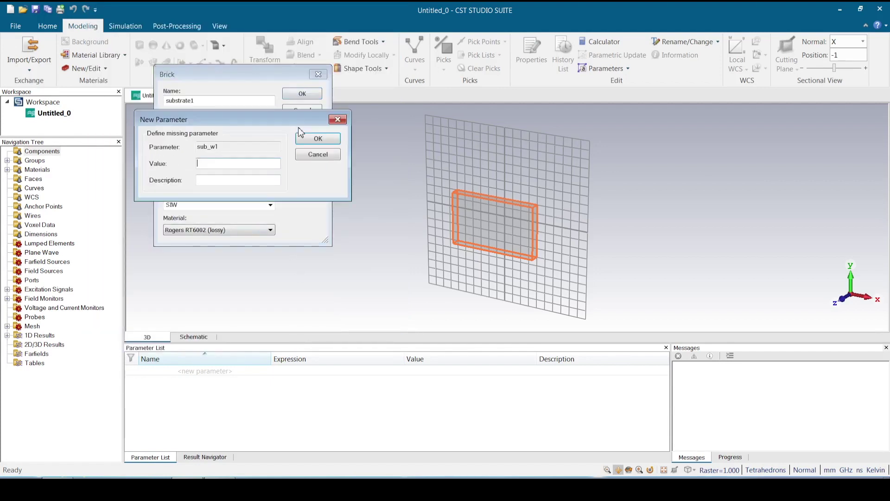
{"action": "left_click", "coordinate": [239, 163]}
{"action": "type", "text": "8"}
{"action": "left_click", "coordinate": [318, 139]}
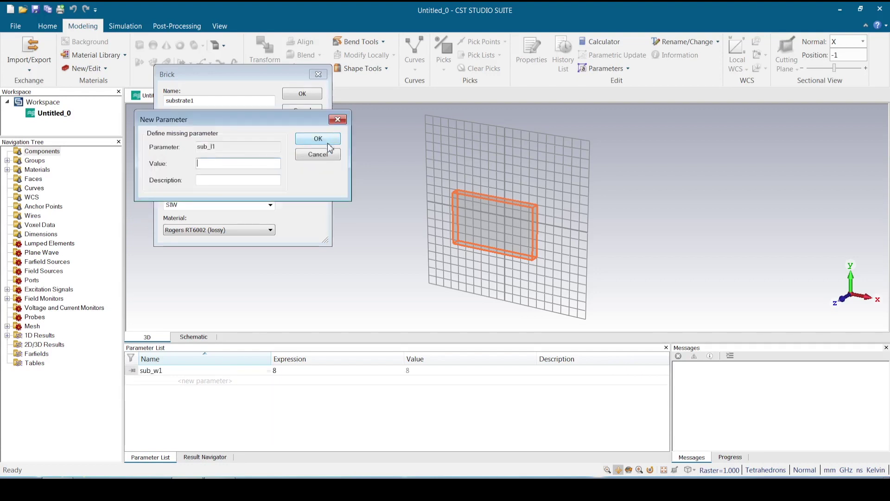
{"action": "left_click", "coordinate": [250, 165]}
{"action": "type", "text": "20"}
{"action": "left_click", "coordinate": [330, 143]}
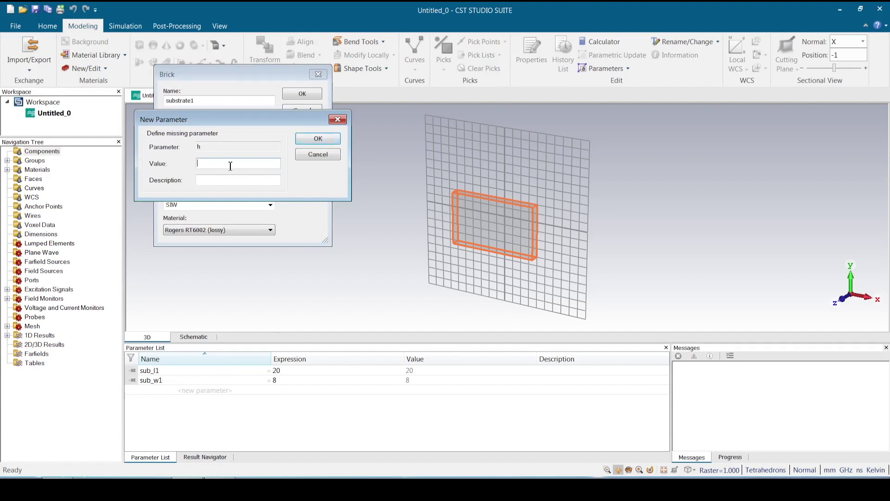
{"action": "left_click", "coordinate": [230, 165]}
{"action": "type", "text": "0.254"}
{"action": "left_click", "coordinate": [301, 140]}
Step: Check the previewed substrate outline face-on and create the brick
{"action": "middle_click_drag", "start_coordinate": [486, 202], "coordinate": [498, 140]}
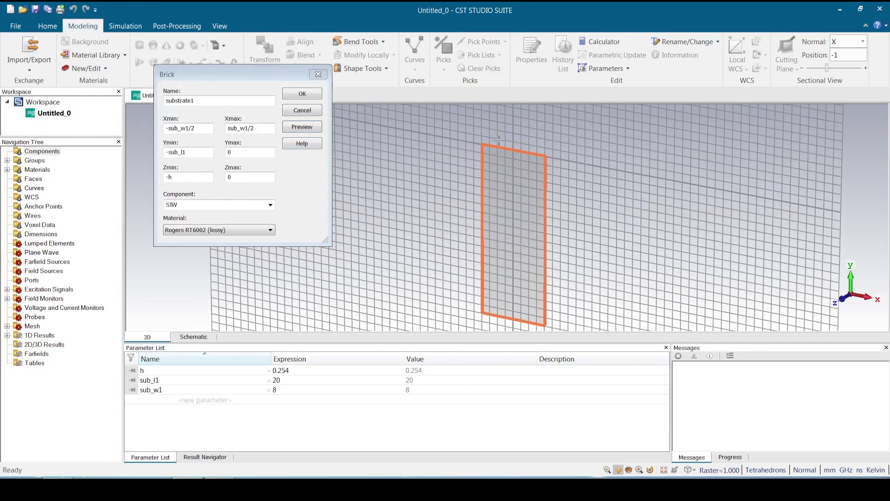
{"action": "key", "text": "space"}
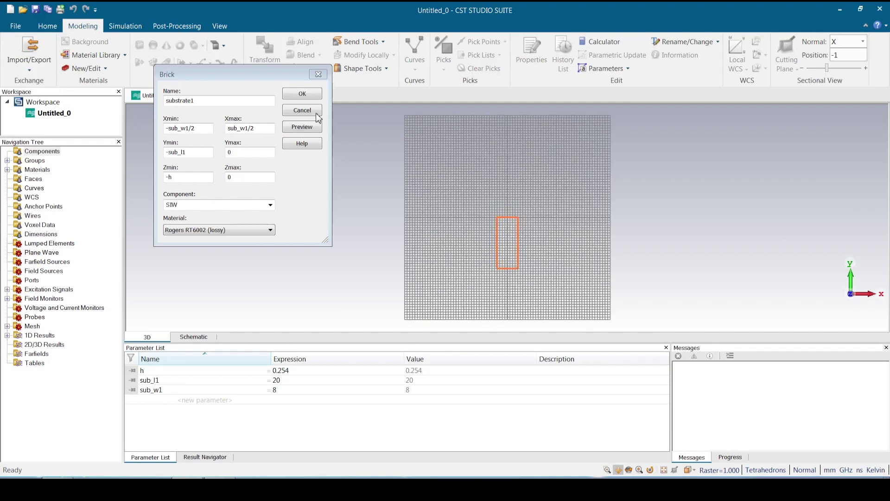
{"action": "left_click", "coordinate": [301, 95]}
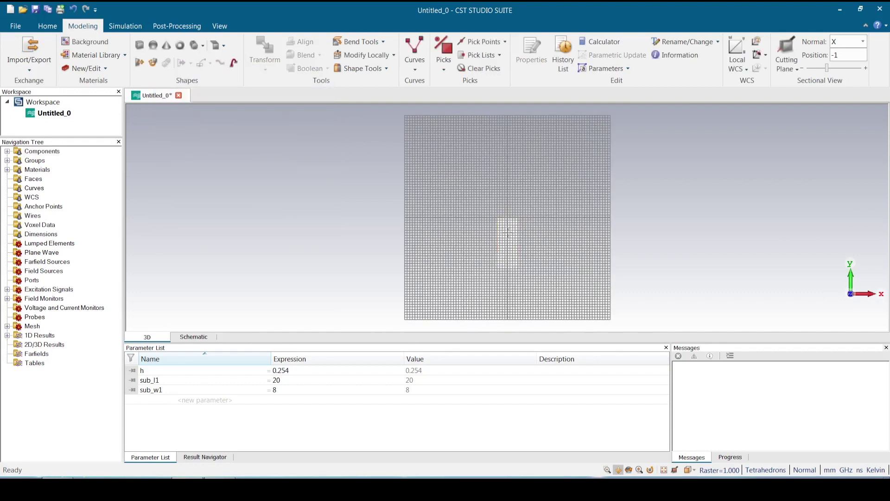
{"action": "scroll", "coordinate": [508, 233], "scroll_direction": "up", "scroll_amount": 5}
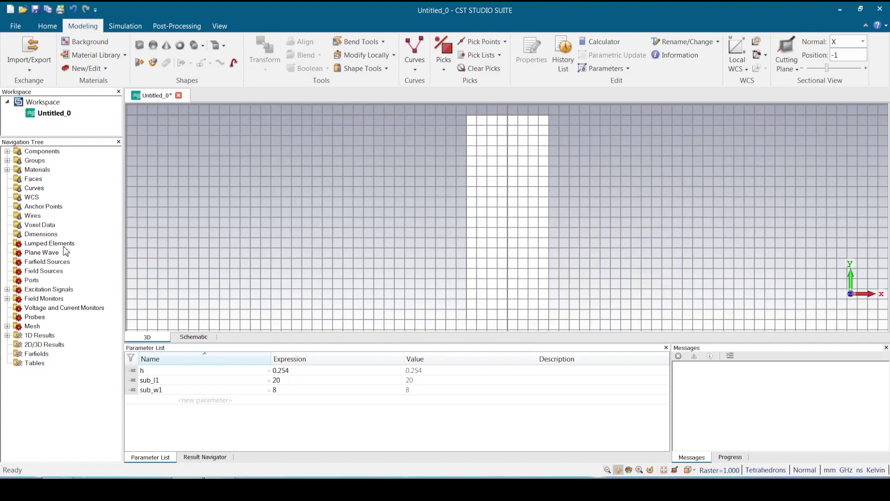
Step: Expand the SIW component in the model tree and check its substrate1 solid
{"action": "left_click", "coordinate": [7, 151]}
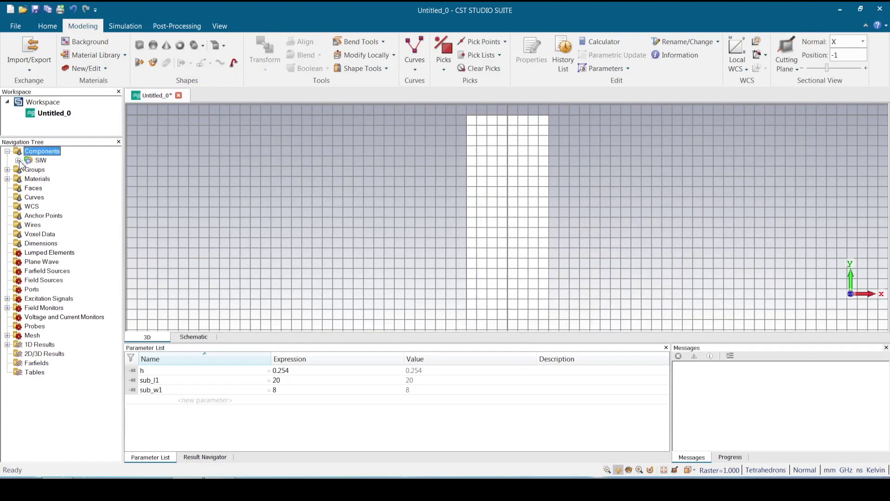
{"action": "left_click", "coordinate": [18, 161]}
{"action": "left_click", "coordinate": [63, 170]}
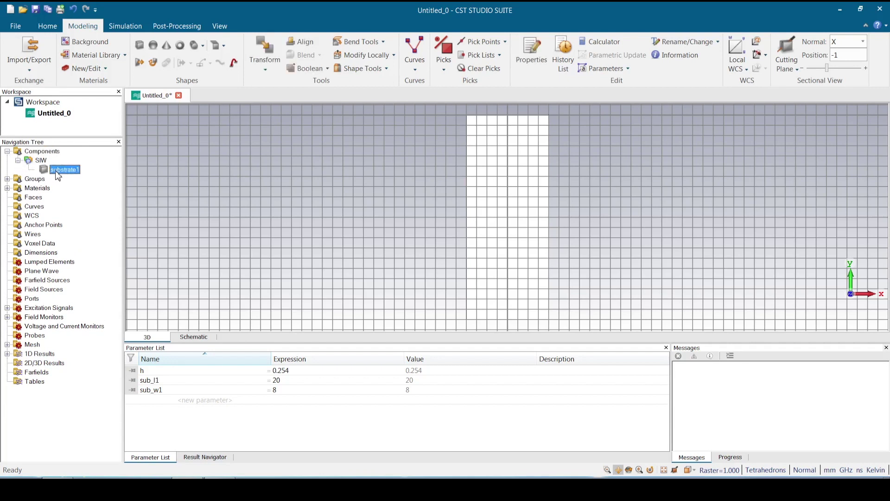
{"action": "left_click", "coordinate": [86, 189]}
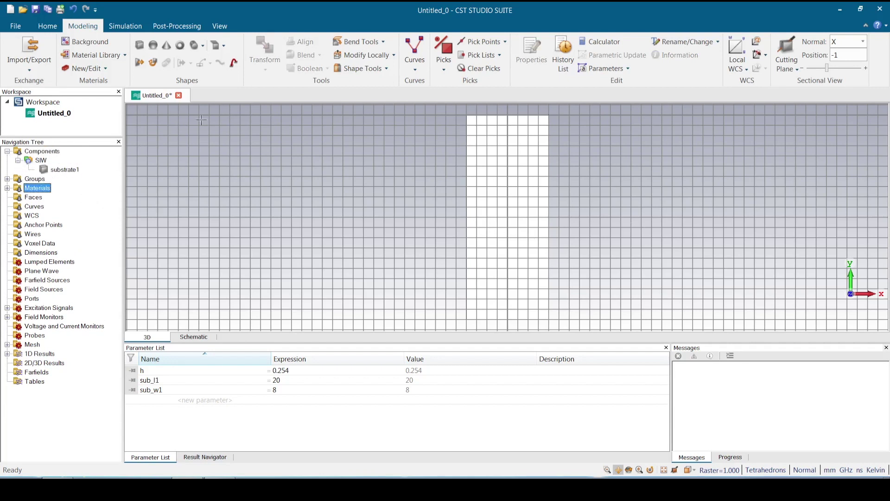
Step: Sketch a new brick with a footprint of about 8.2 by 17 mm over the substrate
{"action": "left_click", "coordinate": [140, 46]}
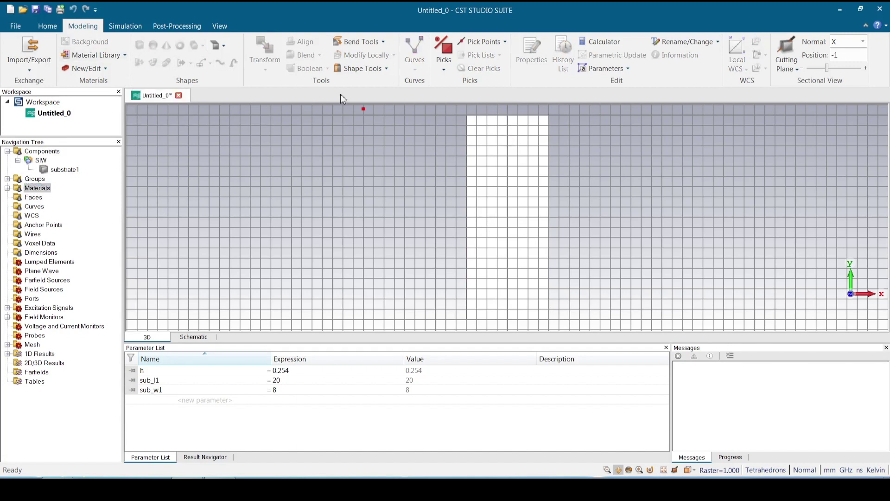
{"action": "left_click", "coordinate": [465, 119]}
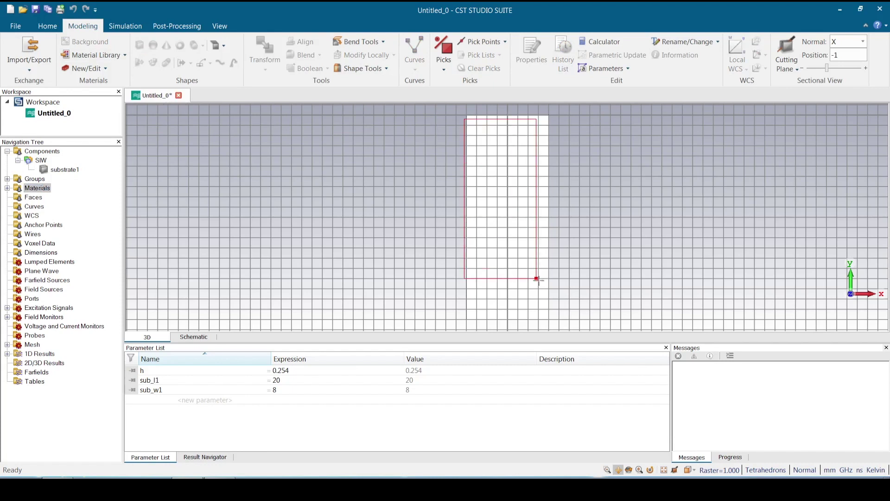
{"action": "left_click", "coordinate": [549, 292]}
{"action": "left_click", "coordinate": [547, 286]}
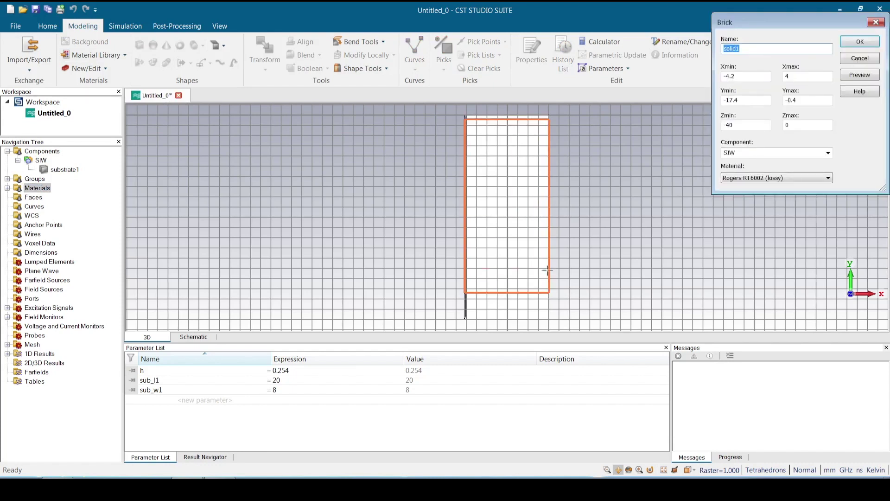
{"action": "left_click_drag", "start_coordinate": [754, 18], "coordinate": [158, 65]}
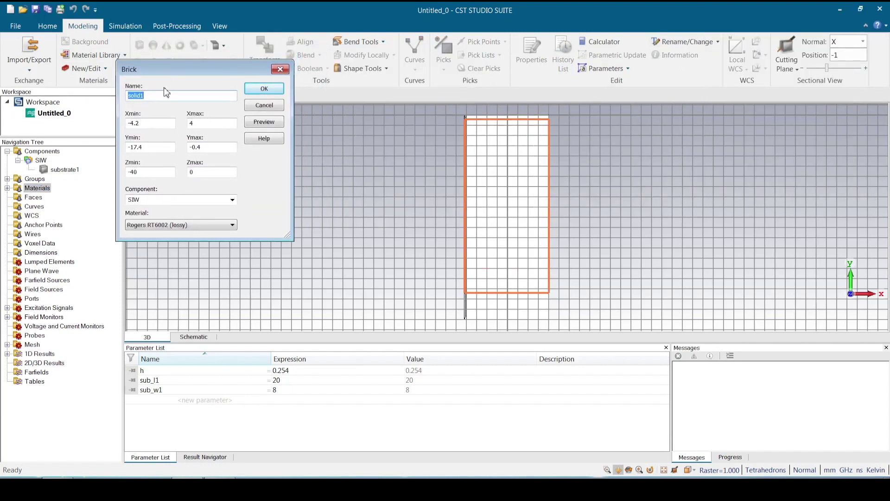
Step: Name the new brick copper_bottom
{"action": "left_click", "coordinate": [163, 94]}
{"action": "key", "text": "BackSpace"}
{"action": "key", "text": "BackSpace"}
{"action": "key", "text": "BackSpace"}
{"action": "key", "text": "BackSpace"}
{"action": "key", "text": "BackSpace"}
{"action": "key", "text": "BackSpace"}
{"action": "type", "text": "copper_bottom"}
Step: Set the brick's X range from -sub_w1/2 to sub_w1/2 and its Y range from -sub_l1 to 0
{"action": "left_click", "coordinate": [165, 124]}
{"action": "type", "text": "-sub_"}
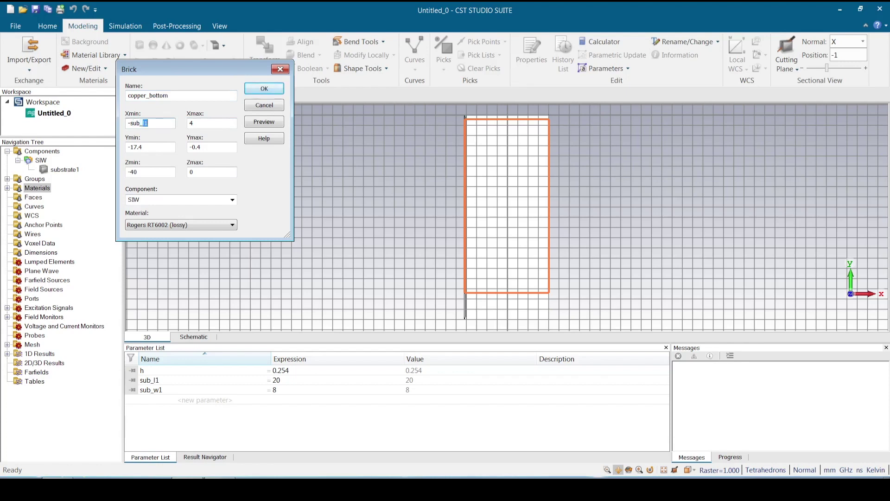
{"action": "type", "text": "w1/2"}
{"action": "left_click", "coordinate": [202, 124]}
{"action": "type", "text": "sub_2w12"}
{"action": "left_click_drag", "start_coordinate": [142, 148], "coordinate": [129, 147]}
{"action": "type", "text": "-sub"}
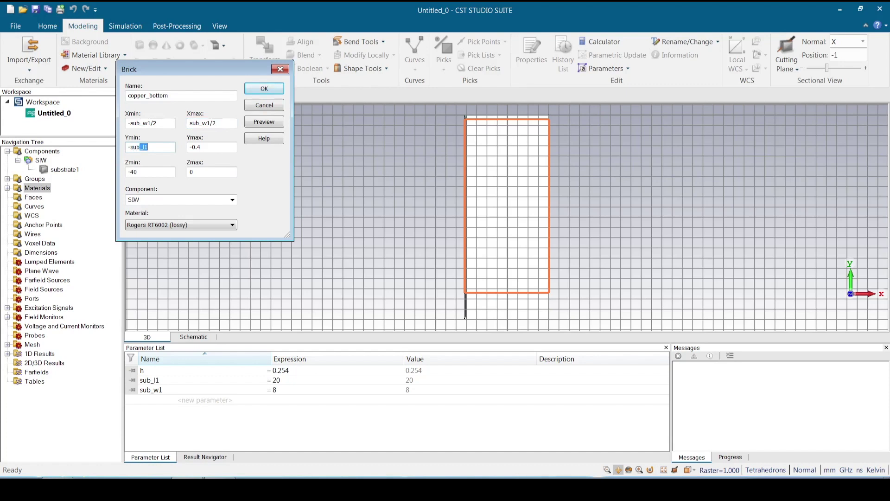
{"action": "key", "text": "Tab"}
{"action": "type", "text": "0"}
Step: Set the brick's Z range from -h-0.017 to -h, directly beneath the substrate
{"action": "left_click_drag", "start_coordinate": [201, 173], "coordinate": [186, 172]}
{"action": "key", "text": "BackSpace"}
{"action": "type", "text": "-"}
{"action": "left_click", "coordinate": [155, 173]}
{"action": "key", "text": "BackSpace"}
{"action": "key", "text": "BackSpace"}
{"action": "type", "text": "h"}
{"action": "type", "text": "-0.01"}
Step: Load Copper (annealed) from the material library as the brick's material
{"action": "left_click", "coordinate": [156, 226]}
{"action": "left_click", "coordinate": [160, 242]}
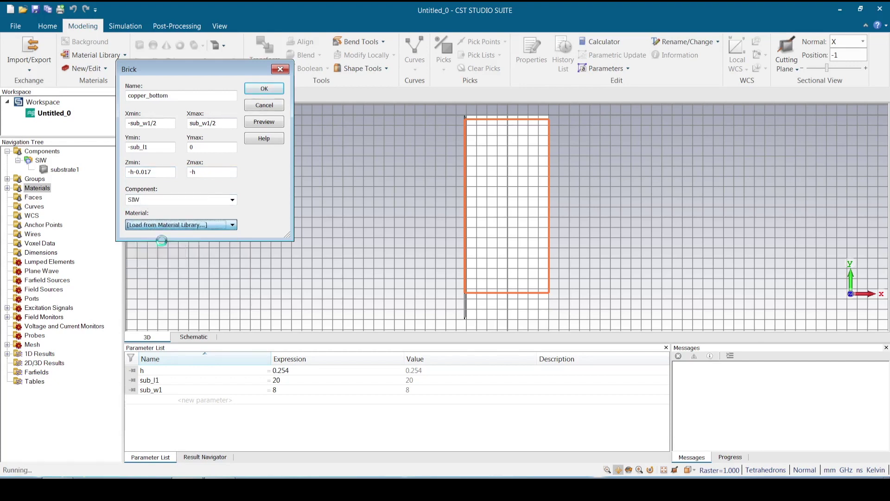
{"action": "left_click", "coordinate": [156, 42]}
{"action": "type", "text": "copper"}
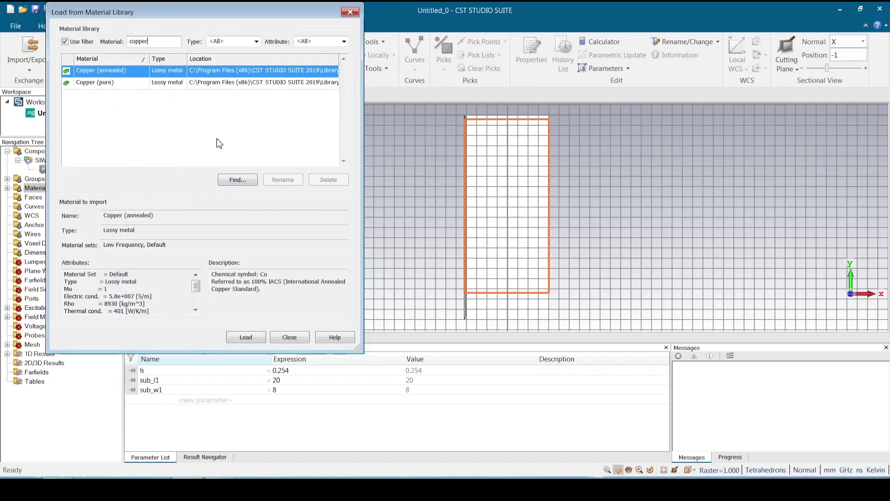
{"action": "left_click", "coordinate": [253, 339]}
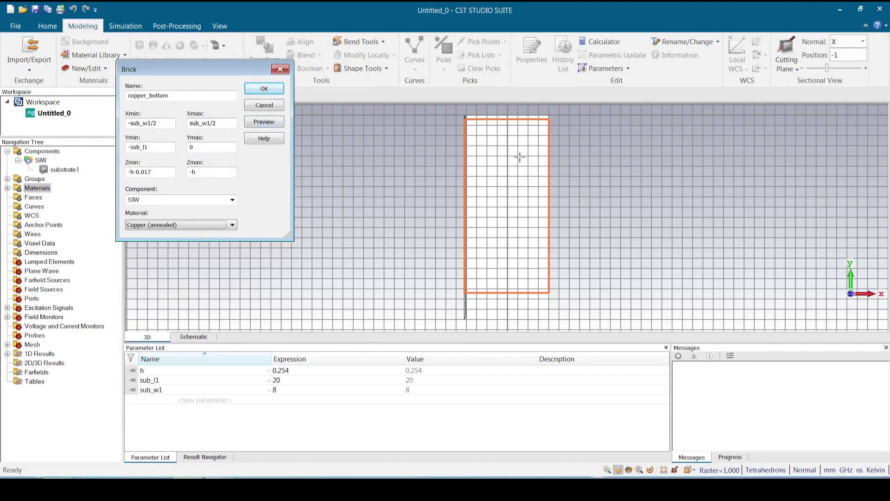
Step: Preview and create the copper_bottom brick, and check it against the substrate from both sides
{"action": "left_click", "coordinate": [262, 123]}
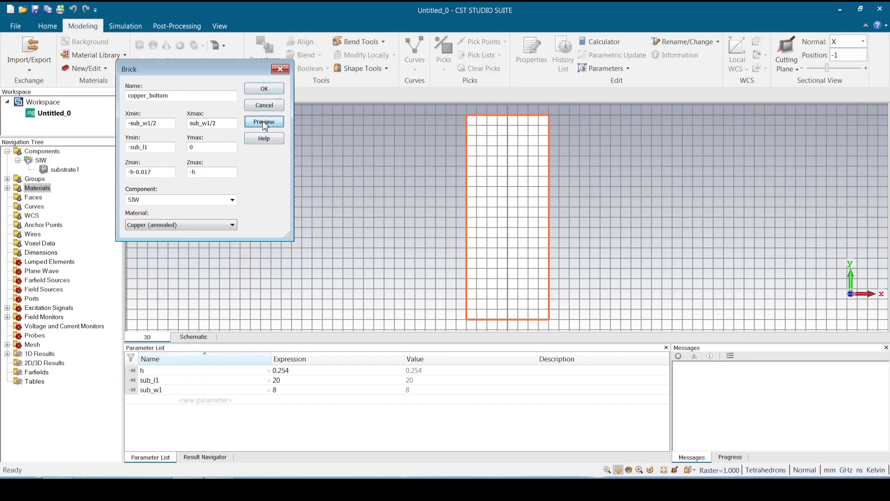
{"action": "left_click_drag", "start_coordinate": [555, 200], "coordinate": [535, 198]}
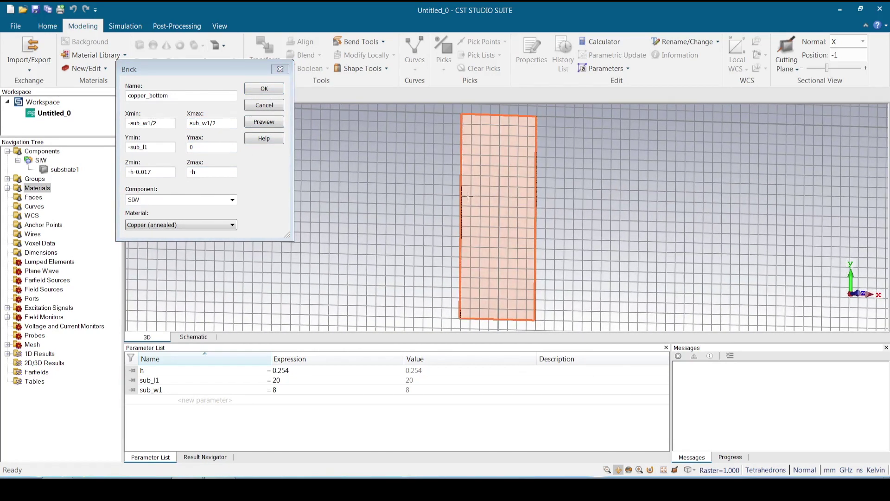
{"action": "left_click", "coordinate": [261, 90]}
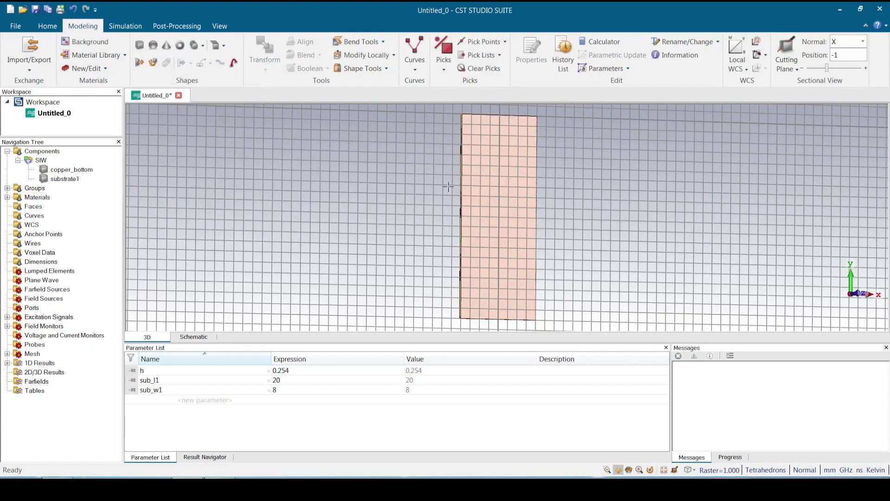
{"action": "left_click_drag", "start_coordinate": [509, 190], "coordinate": [709, 190]}
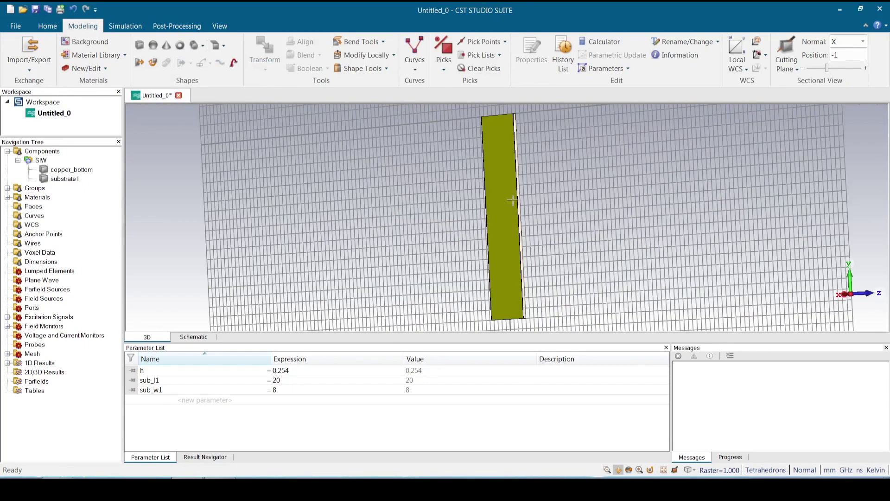
{"action": "left_click_drag", "start_coordinate": [527, 285], "coordinate": [438, 285]}
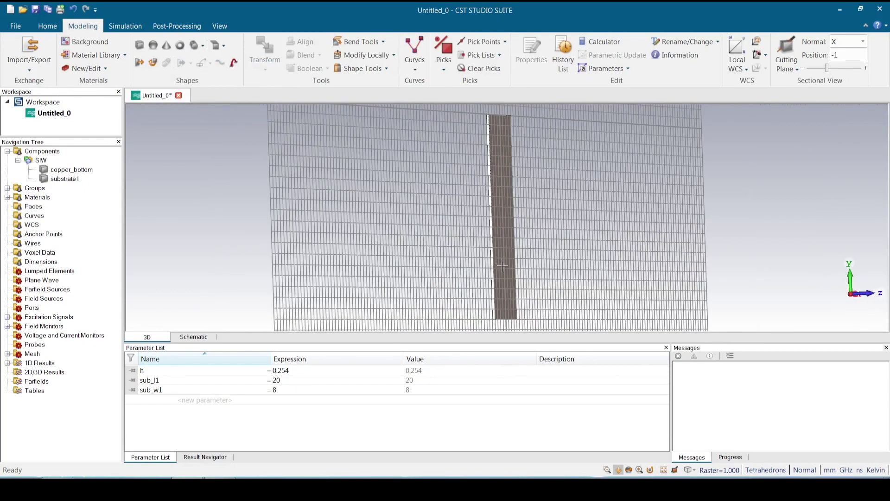
{"action": "left_click_drag", "start_coordinate": [502, 266], "coordinate": [503, 265]}
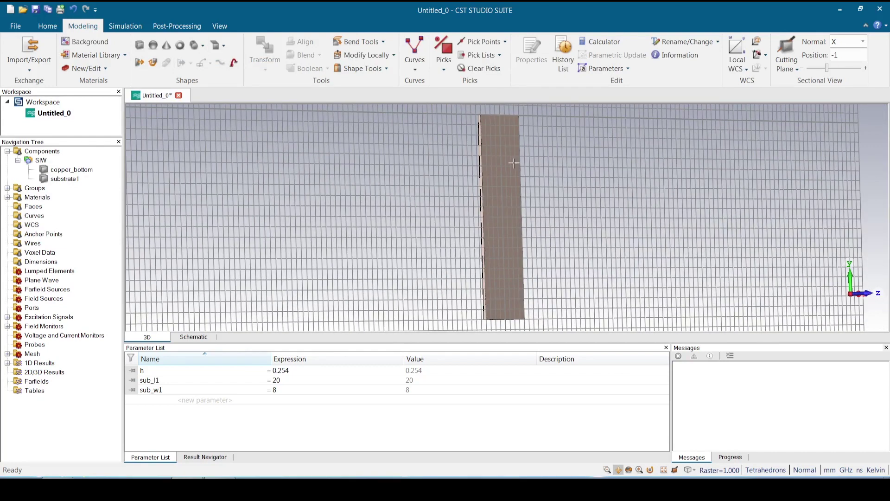
{"action": "left_click_drag", "start_coordinate": [514, 163], "coordinate": [505, 196]}
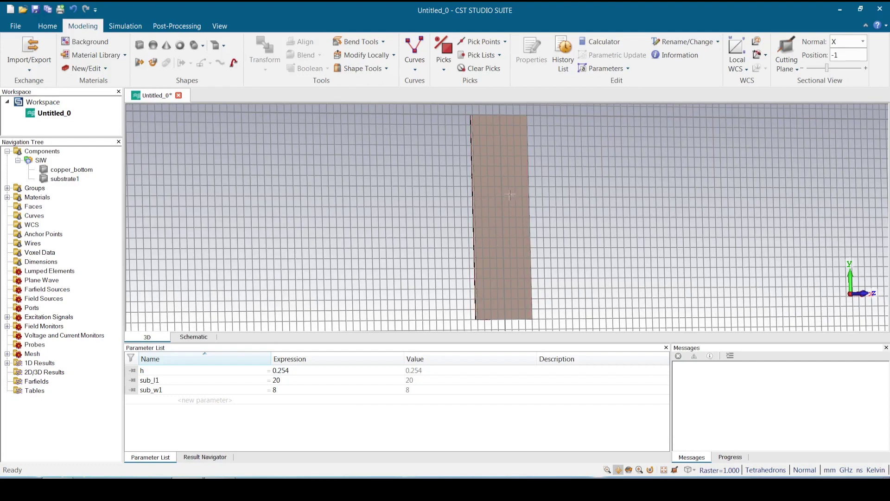
{"action": "left_click_drag", "start_coordinate": [512, 194], "coordinate": [615, 191]}
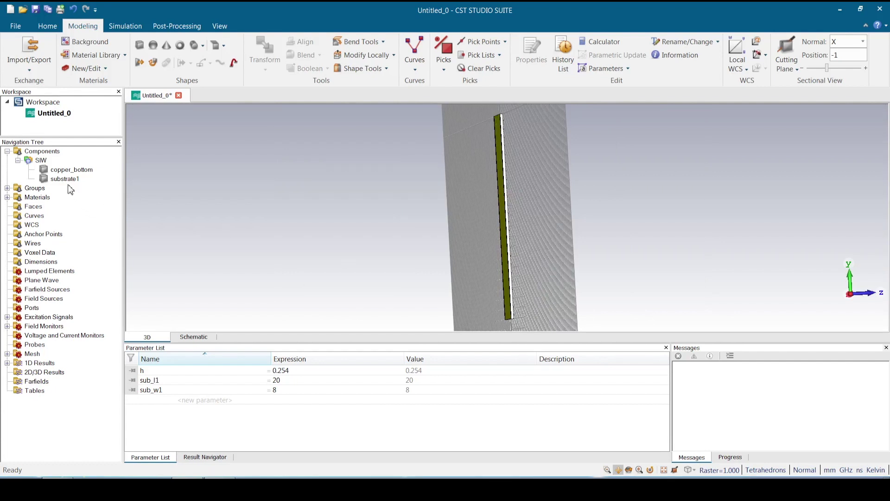
Step: Start a Translate transform on copper_bottom with the Copy option enabled
{"action": "left_click", "coordinate": [74, 169]}
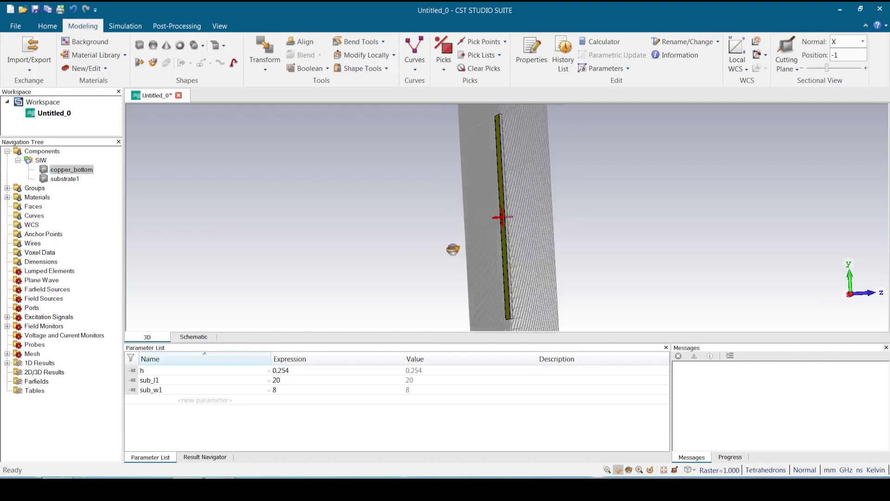
{"action": "left_click_drag", "start_coordinate": [455, 248], "coordinate": [394, 250]}
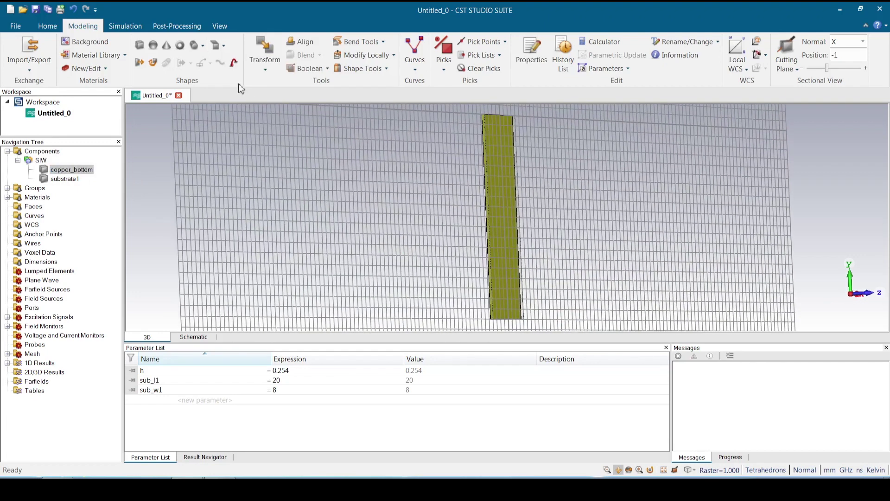
{"action": "left_click", "coordinate": [264, 68]}
{"action": "left_click", "coordinate": [279, 94]}
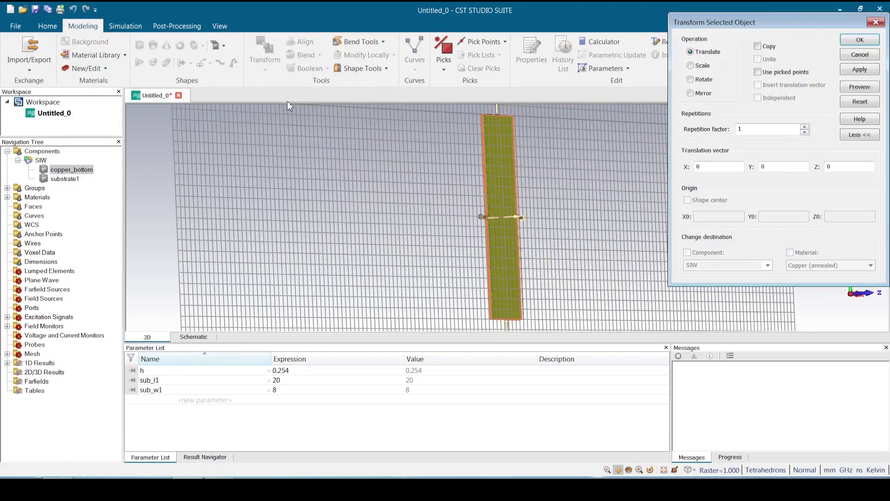
{"action": "left_click_drag", "start_coordinate": [746, 28], "coordinate": [231, 65]}
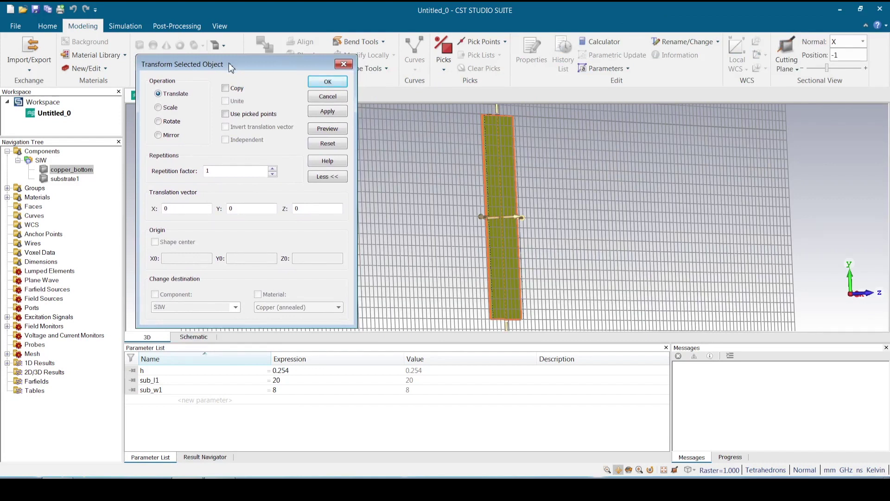
{"action": "left_click", "coordinate": [225, 88]}
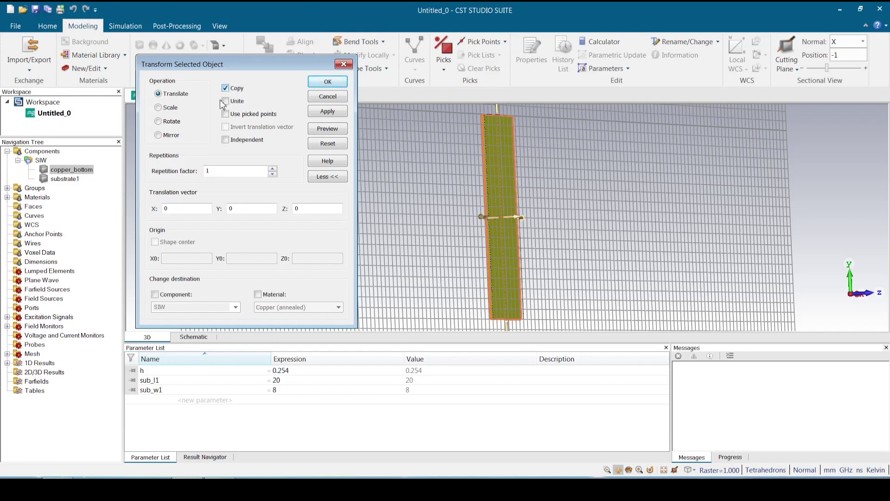
Step: Translate the copy along Z by h plus the copper thickness, create it, and check the layer stack at its edge
{"action": "left_click", "coordinate": [518, 216]}
{"action": "left_click_drag", "start_coordinate": [518, 217], "coordinate": [522, 216]}
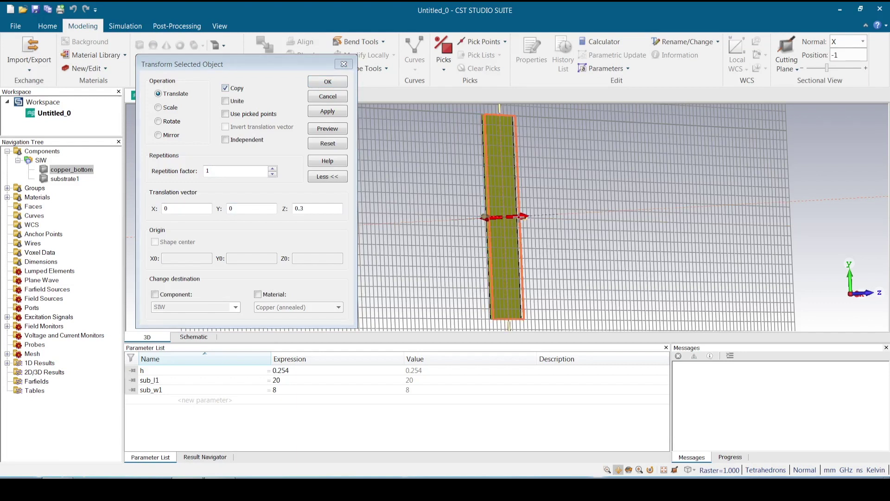
{"action": "left_click", "coordinate": [320, 210]}
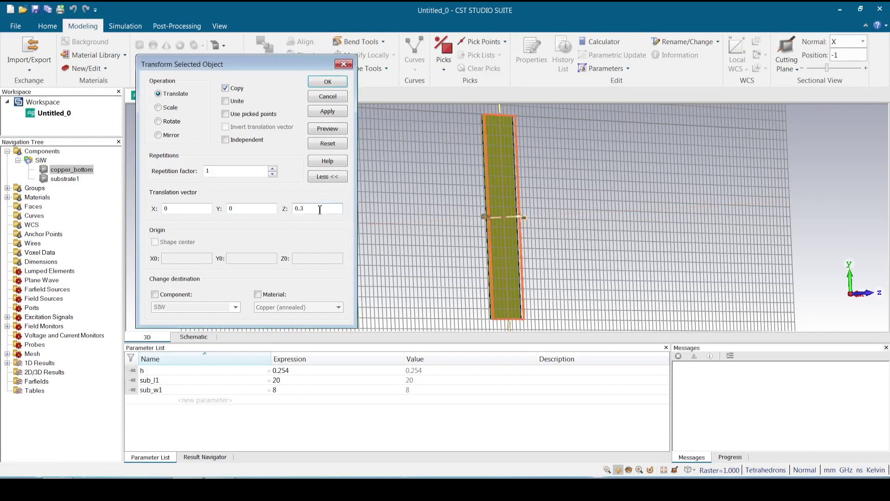
{"action": "key", "text": "BackSpace"}
{"action": "key", "text": "BackSpace"}
{"action": "key", "text": "BackSpace"}
{"action": "type", "text": "h"}
{"action": "type", "text": "+0."}
{"action": "left_click", "coordinate": [331, 81]}
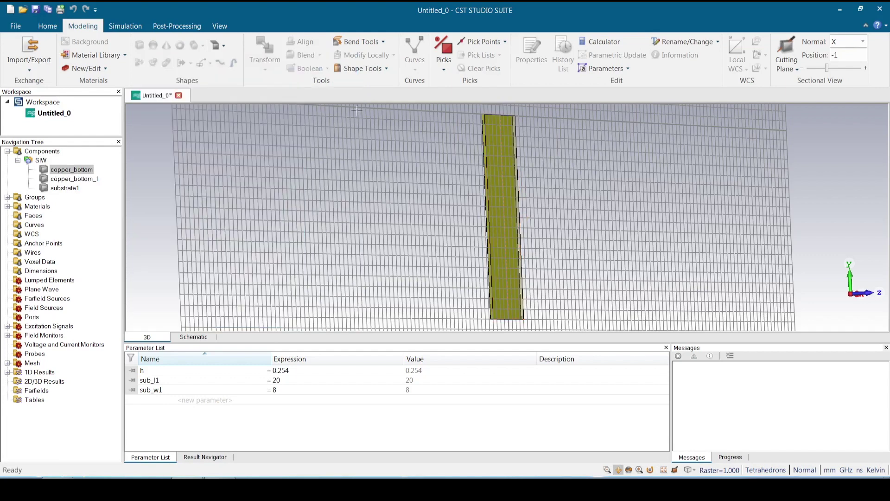
{"action": "left_click_drag", "start_coordinate": [456, 176], "coordinate": [500, 119]}
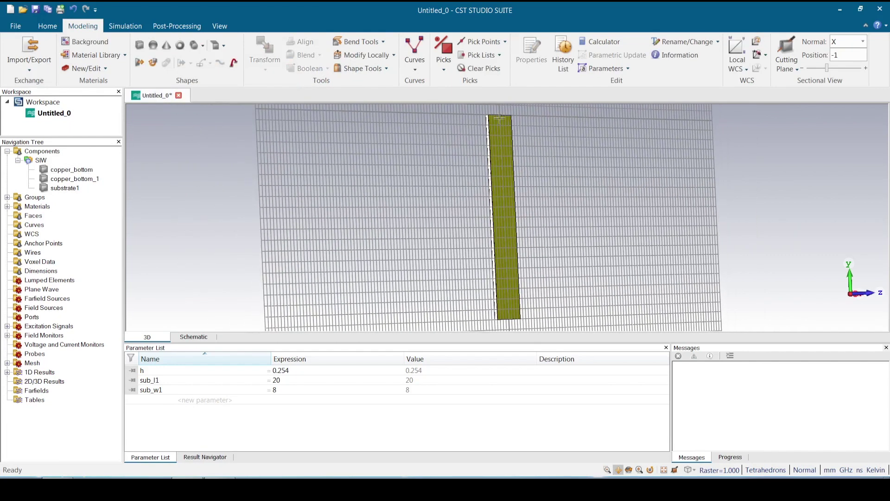
{"action": "scroll", "coordinate": [500, 119], "scroll_direction": "up", "scroll_amount": 3}
{"action": "scroll", "coordinate": [459, 117], "scroll_direction": "up", "scroll_amount": 4}
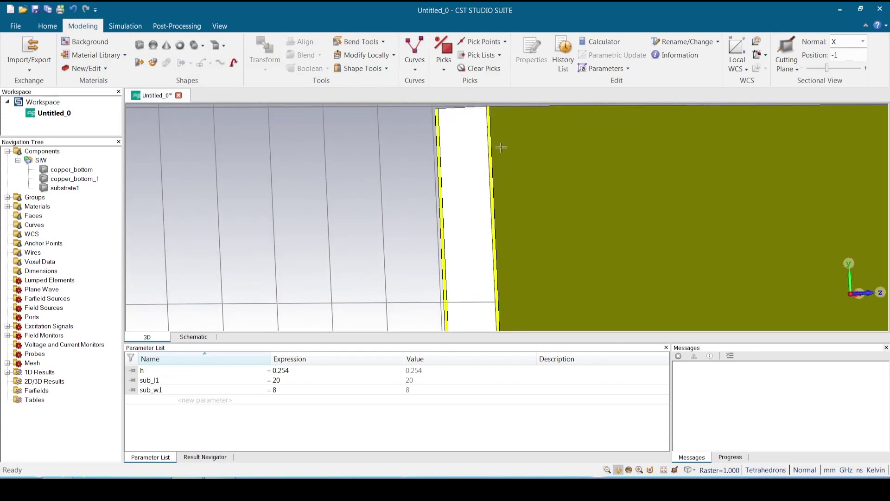
Step: Rename the copied copper layer copper_bottom_1 to copper_top
{"action": "left_click", "coordinate": [83, 179]}
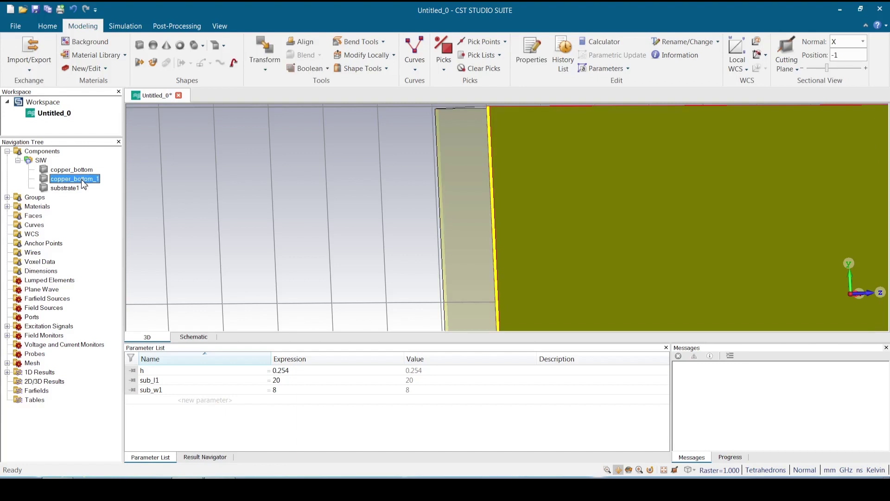
{"action": "right_click", "coordinate": [84, 184]}
{"action": "left_click", "coordinate": [125, 402]}
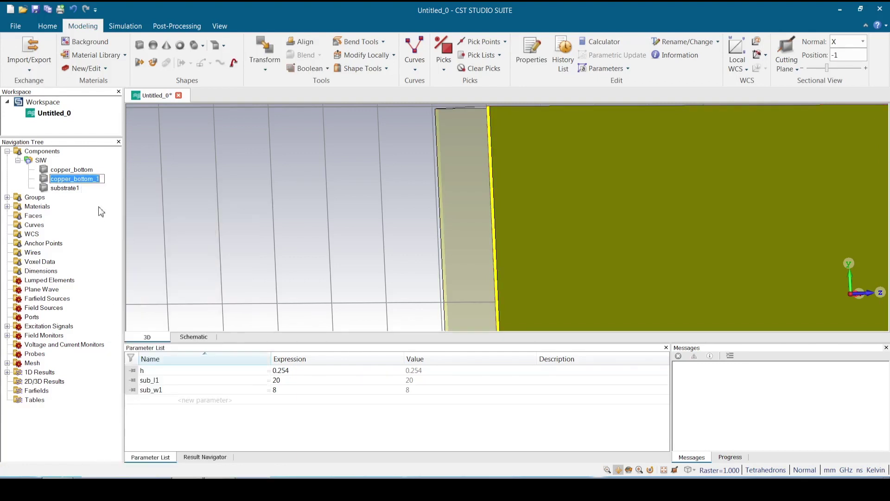
{"action": "left_click", "coordinate": [103, 180]}
{"action": "key", "text": "BackSpace"}
{"action": "key", "text": "BackSpace"}
{"action": "key", "text": "BackSpace"}
{"action": "key", "text": "BackSpace"}
{"action": "key", "text": "BackSpace"}
{"action": "key", "text": "BackSpace"}
{"action": "key", "text": "BackSpace"}
{"action": "key", "text": "BackSpace"}
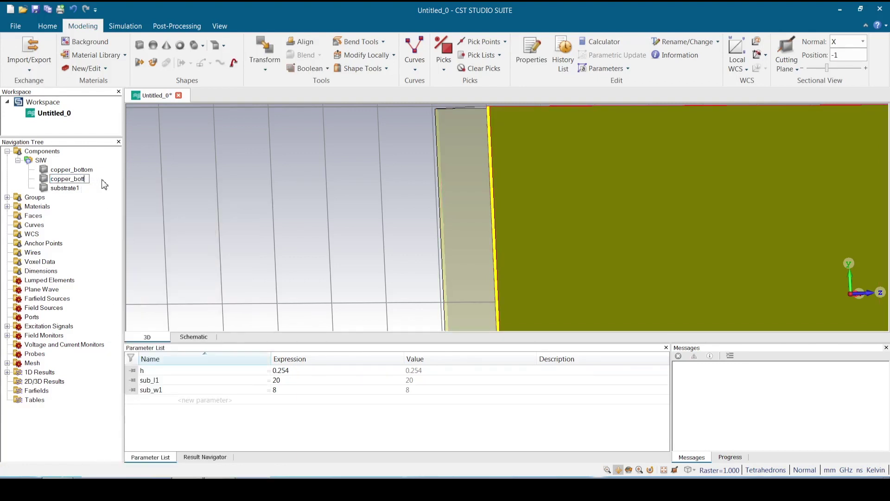
{"action": "type", "text": "top"}
{"action": "left_click", "coordinate": [224, 193]}
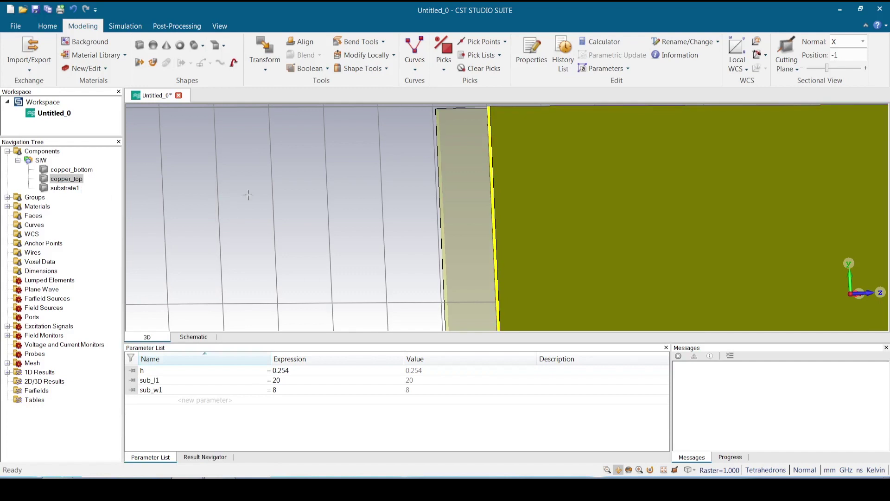
Step: Examine the lower end of the copper-clad substrate from the copper_top side
{"action": "scroll", "coordinate": [248, 195], "scroll_direction": "down", "scroll_amount": 5}
{"action": "left_click_drag", "start_coordinate": [480, 191], "coordinate": [432, 306]}
{"action": "scroll", "coordinate": [433, 182], "scroll_direction": "up", "scroll_amount": 2}
{"action": "scroll", "coordinate": [432, 182], "scroll_direction": "down", "scroll_amount": 2}
{"action": "scroll", "coordinate": [421, 313], "scroll_direction": "up", "scroll_amount": 2}
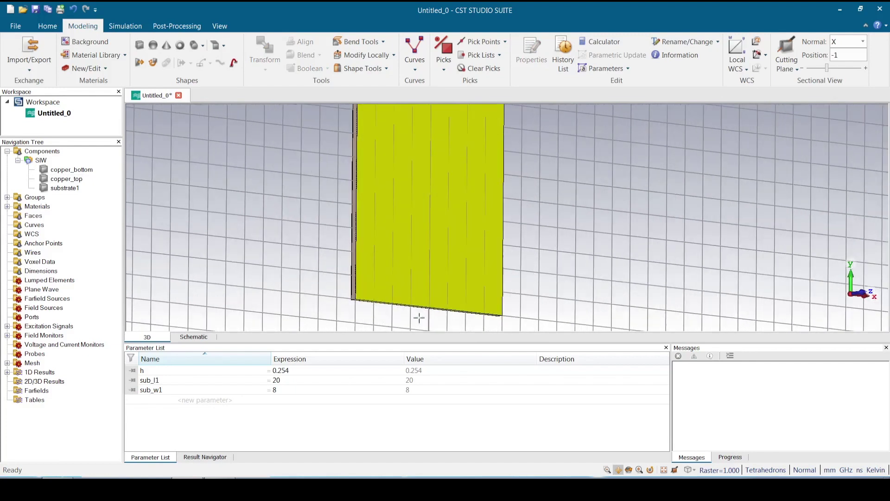
Step: Start a Z-oriented cylinder in the SIW component and name it via_L
{"action": "scroll", "coordinate": [448, 254], "scroll_direction": "up", "scroll_amount": 2}
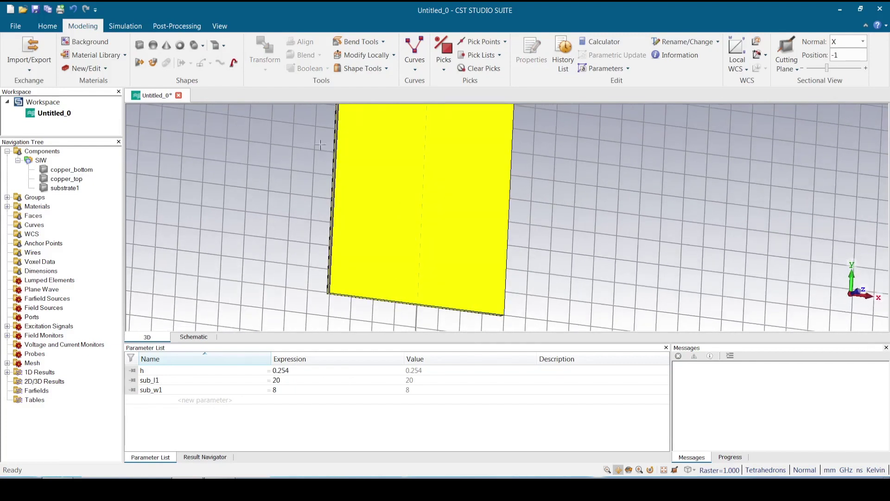
{"action": "left_click", "coordinate": [195, 47]}
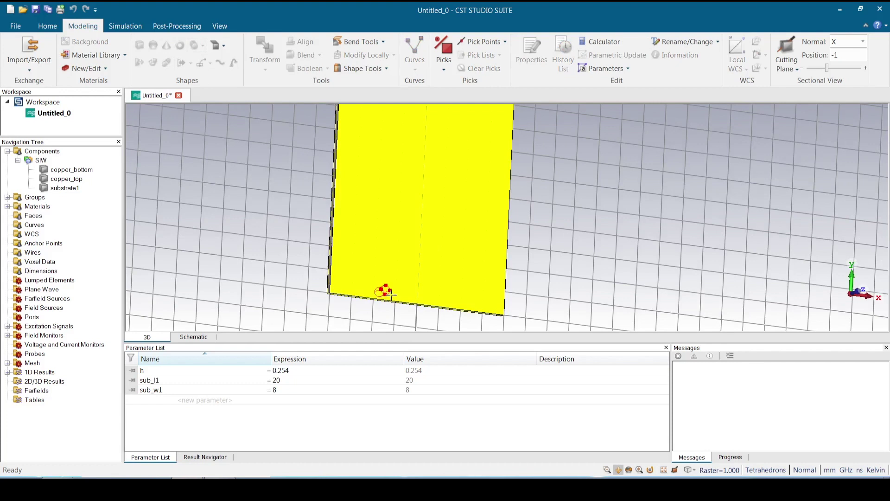
{"action": "left_click", "coordinate": [421, 301]}
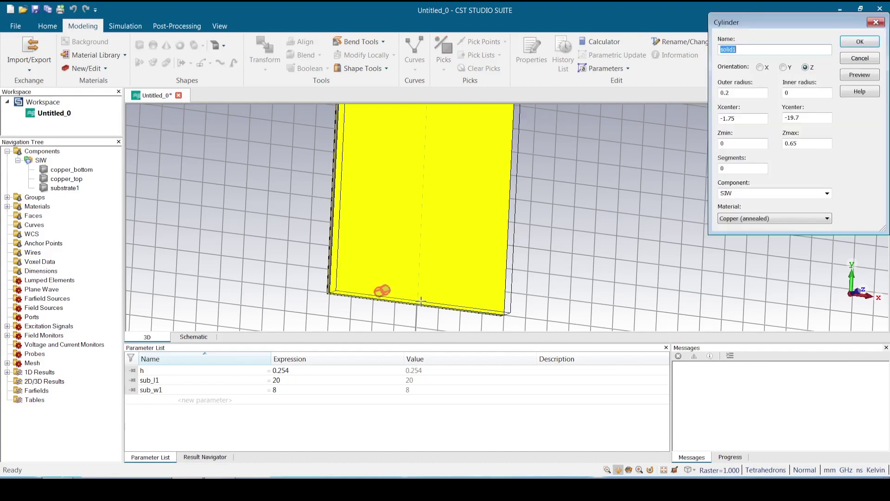
{"action": "left_click_drag", "start_coordinate": [819, 18], "coordinate": [223, 62]}
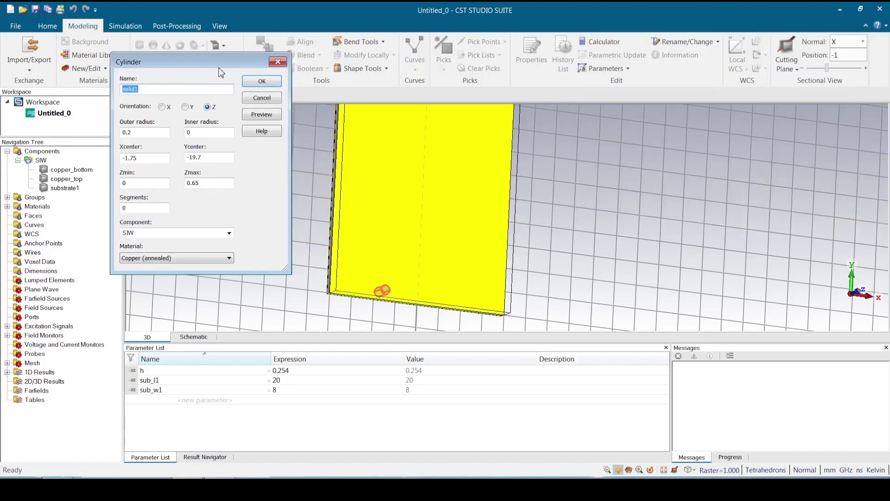
{"action": "left_click", "coordinate": [187, 90]}
{"action": "key", "text": "BackSpace"}
{"action": "key", "text": "BackSpace"}
{"action": "key", "text": "BackSpace"}
{"action": "key", "text": "BackSpace"}
{"action": "type", "text": "via_L"}
{"action": "left_click_drag", "start_coordinate": [205, 59], "coordinate": [221, 61]}
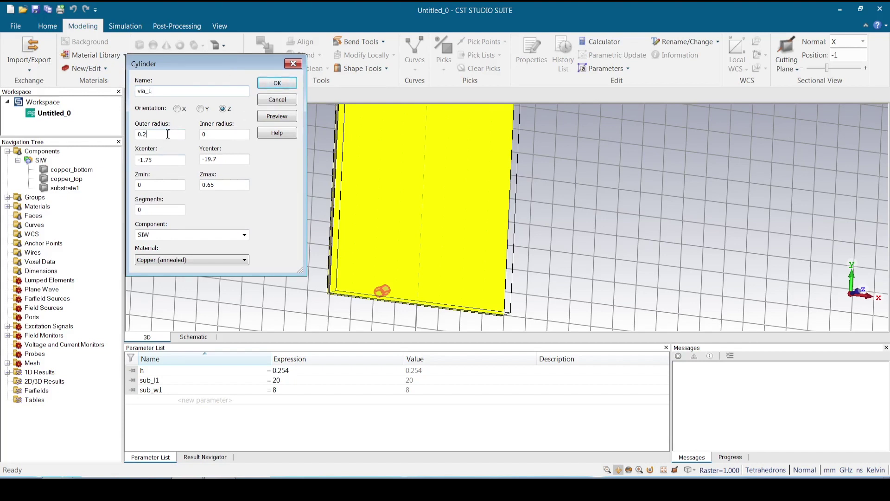
Step: Set the via cylinder's outer radius to d/2, its X center to -Ar/2 and its Y center to 0
{"action": "double_click", "coordinate": [143, 134]}
{"action": "key", "text": "BackSpace"}
{"action": "type", "text": "d/2"}
{"action": "left_click_drag", "start_coordinate": [167, 161], "coordinate": [142, 164]}
{"action": "type", "text": "Ar"}
{"action": "type", "text": "-"}
{"action": "type", "text": "2"}
{"action": "left_click_drag", "start_coordinate": [229, 159], "coordinate": [202, 159]}
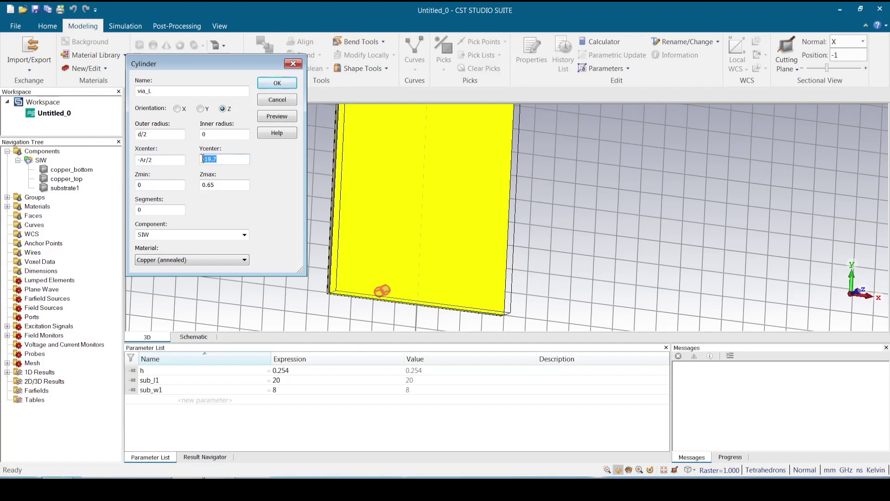
{"action": "type", "text": "0"}
Step: Set the via's Z range from -h-0.017 to 0.017 so it spans the substrate and both copper layers
{"action": "left_click", "coordinate": [168, 185]}
{"action": "type", "text": "-h"}
{"action": "type", "text": "-0.017"}
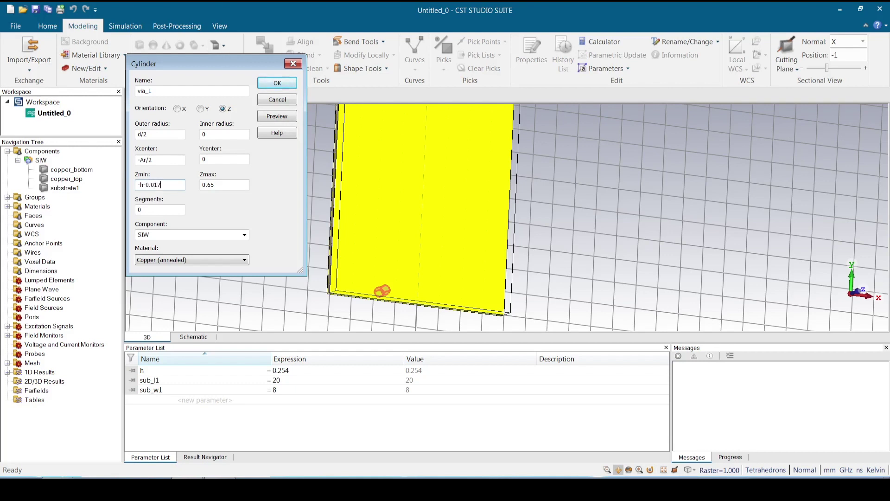
{"action": "key", "text": "Tab"}
{"action": "type", "text": "0.017"}
Step: Define the missing parameters d as 0.4 and Ar as 4.5
{"action": "left_click", "coordinate": [288, 117]}
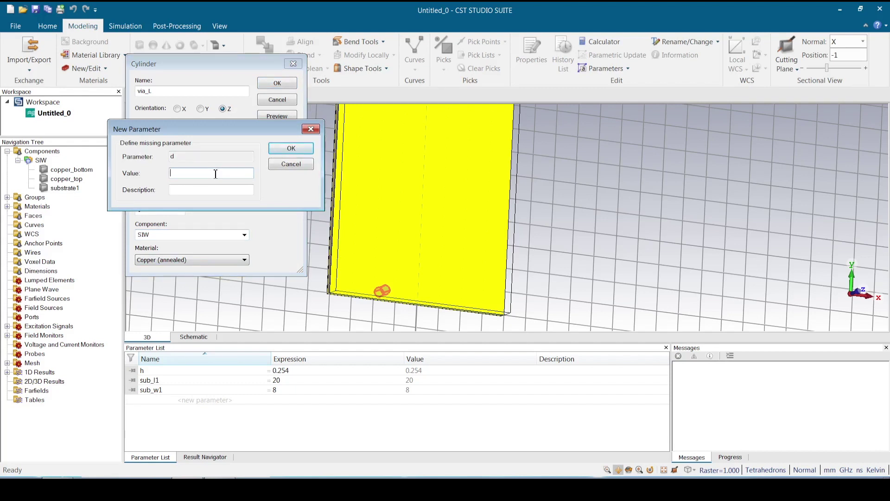
{"action": "type", "text": "0.4"}
{"action": "left_click", "coordinate": [290, 148]}
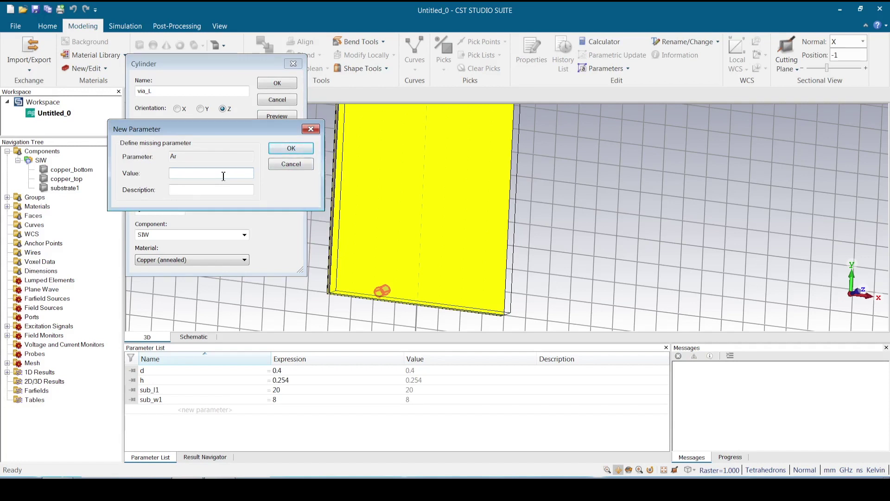
{"action": "type", "text": "4.5"}
{"action": "left_click", "coordinate": [289, 149]}
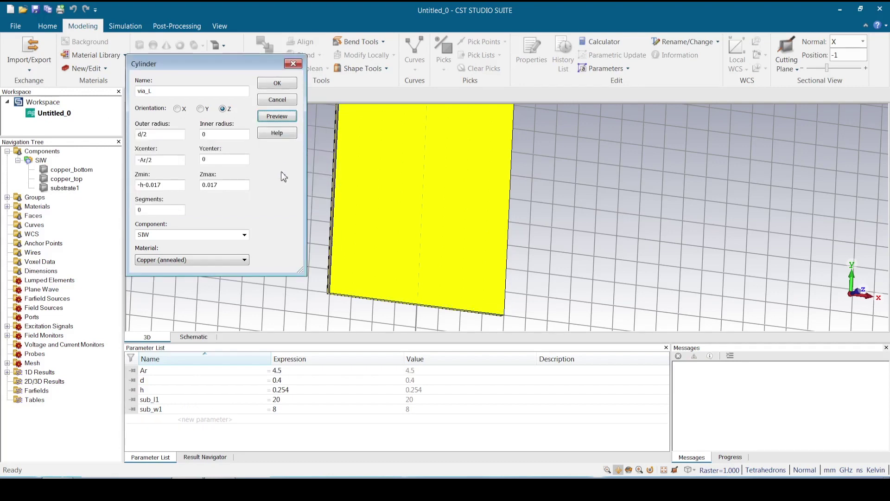
Step: Preview the via_L cylinder at the substrate's upper edge and create it
{"action": "left_click", "coordinate": [272, 118]}
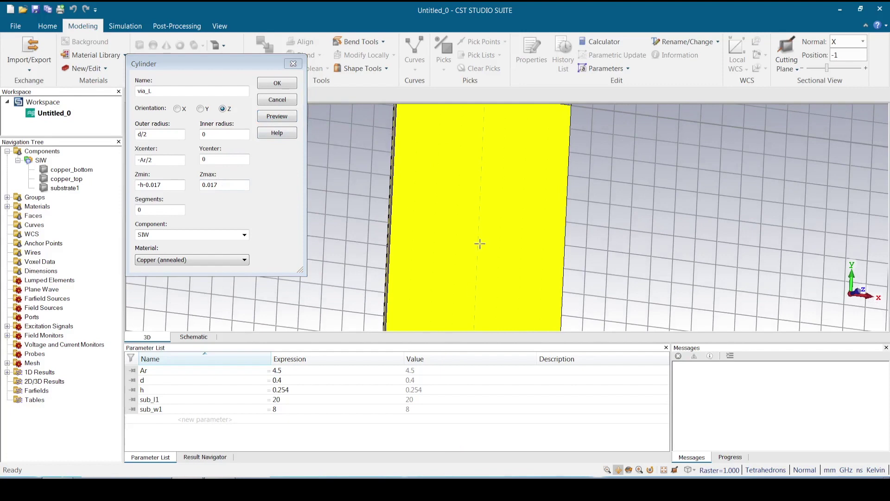
{"action": "scroll", "coordinate": [481, 243], "scroll_direction": "down", "scroll_amount": 5}
{"action": "scroll", "coordinate": [475, 210], "scroll_direction": "up", "scroll_amount": 2}
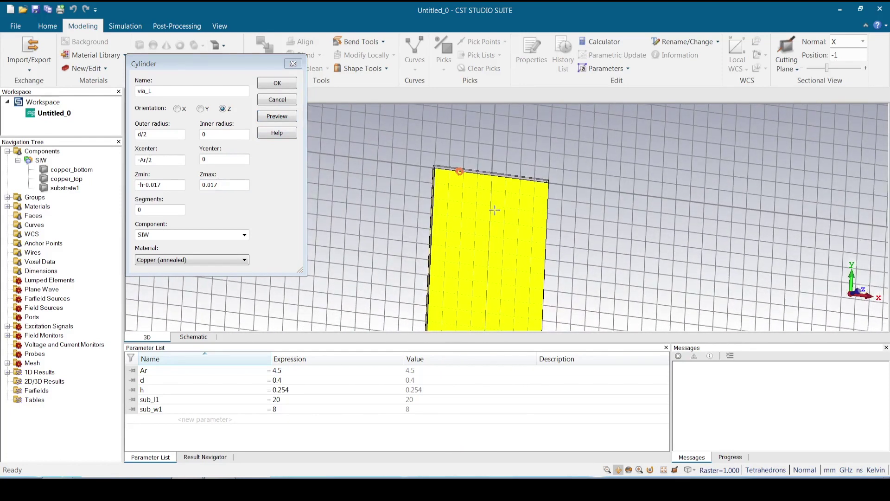
{"action": "left_click_drag", "start_coordinate": [492, 220], "coordinate": [493, 208]}
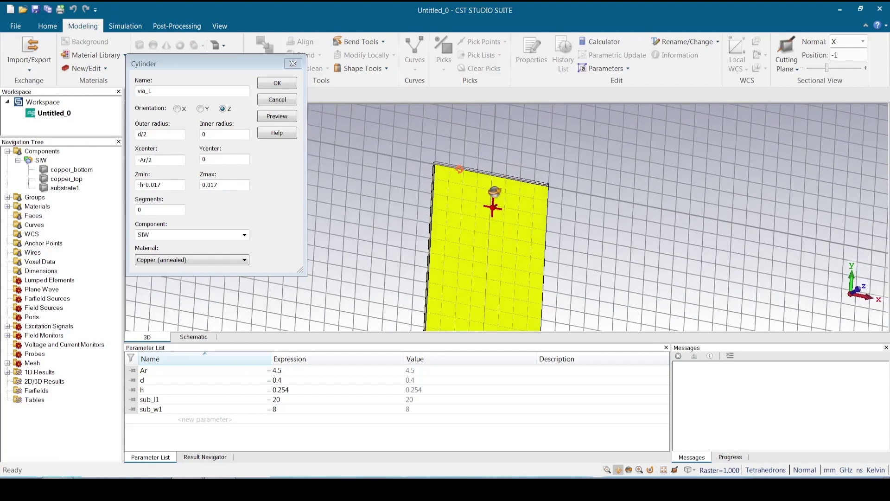
{"action": "left_click", "coordinate": [277, 84]}
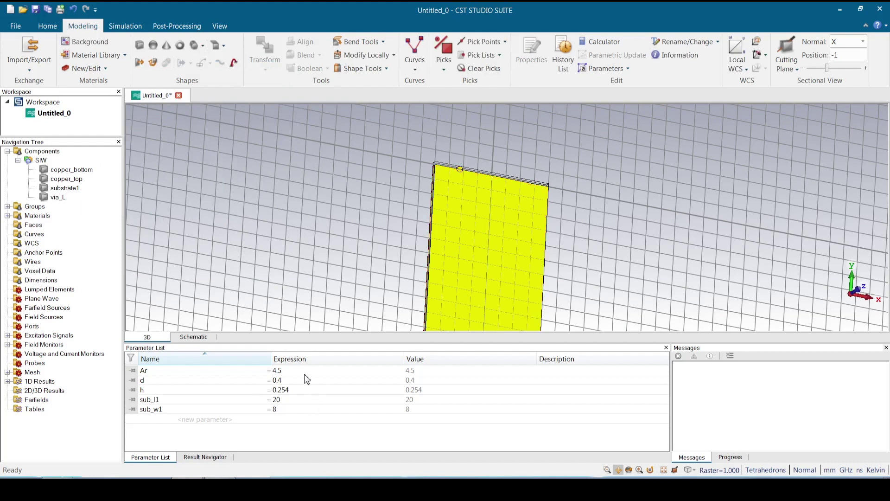
Step: Review the construction history of copper_bottom and the brick definition of substrate1 without changing them
{"action": "left_click", "coordinate": [65, 171]}
{"action": "double_click", "coordinate": [66, 174]}
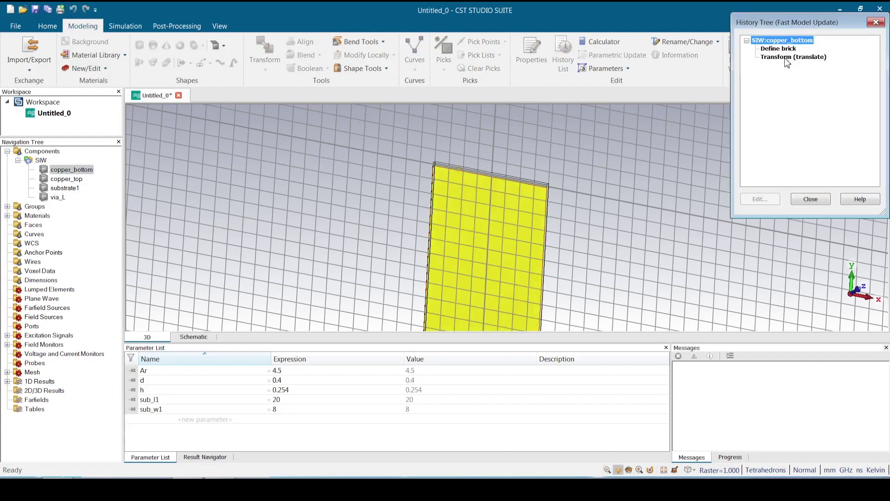
{"action": "left_click", "coordinate": [876, 22]}
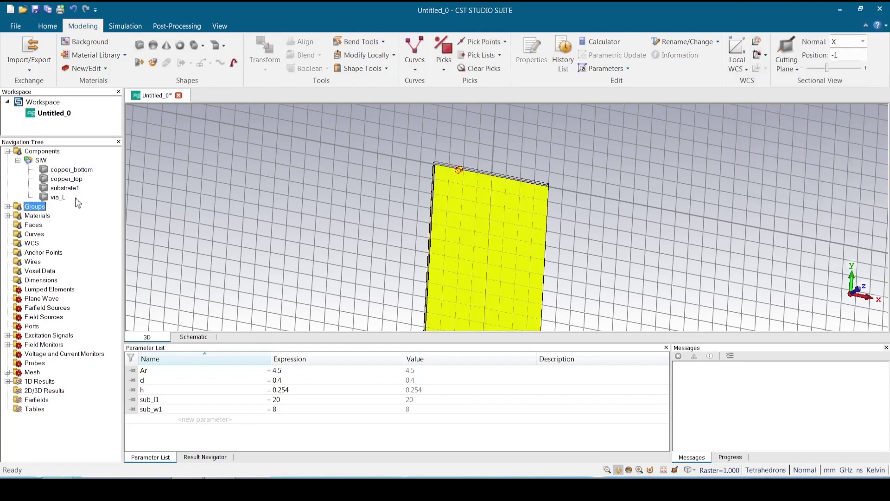
{"action": "double_click", "coordinate": [65, 187]}
{"action": "double_click", "coordinate": [777, 49]}
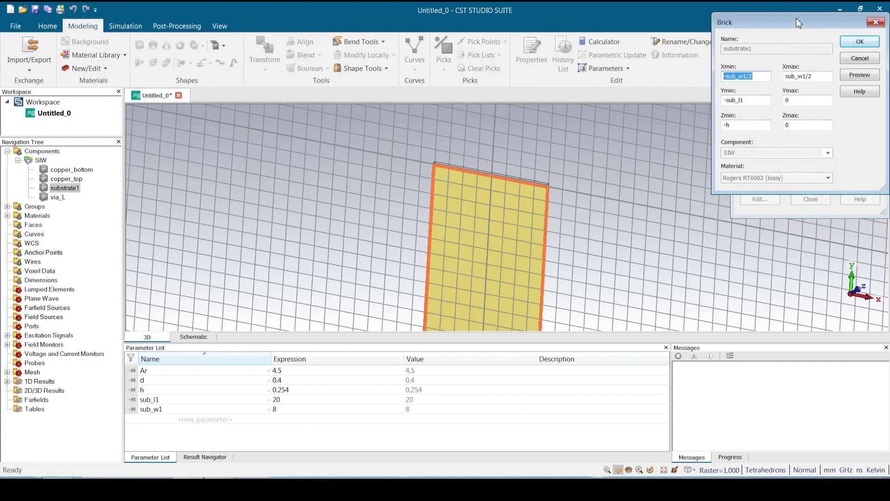
{"action": "left_click_drag", "start_coordinate": [796, 18], "coordinate": [720, 26]}
{"action": "left_click", "coordinate": [801, 31]}
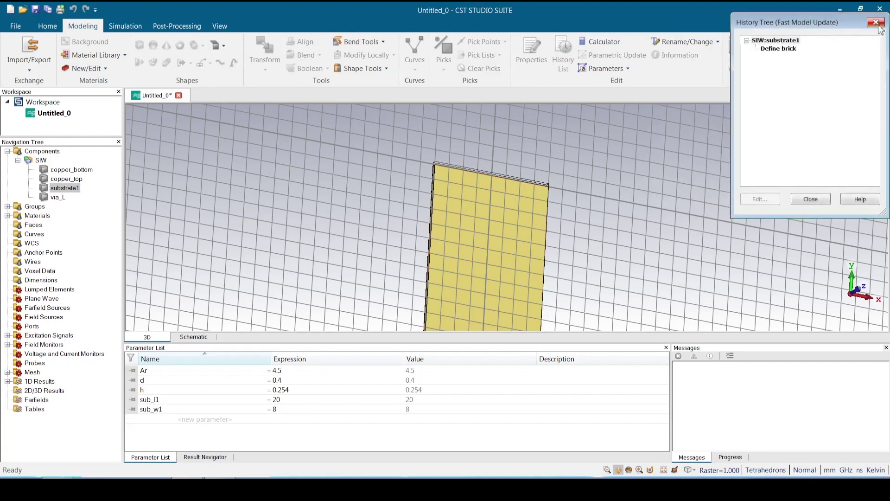
{"action": "left_click", "coordinate": [876, 22]}
{"action": "double_click", "coordinate": [574, 157]}
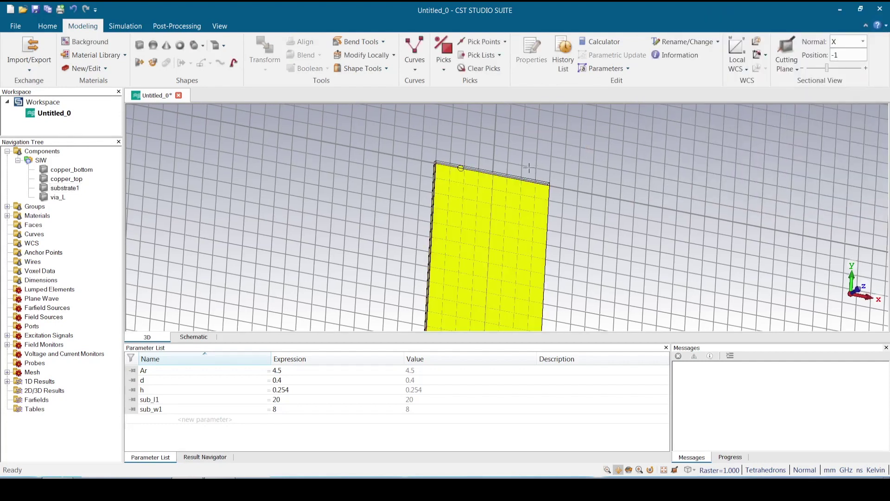
Step: Examine the position of via_L at the substrate's upper edge in a face-on view
{"action": "left_click_drag", "start_coordinate": [485, 184], "coordinate": [493, 148]}
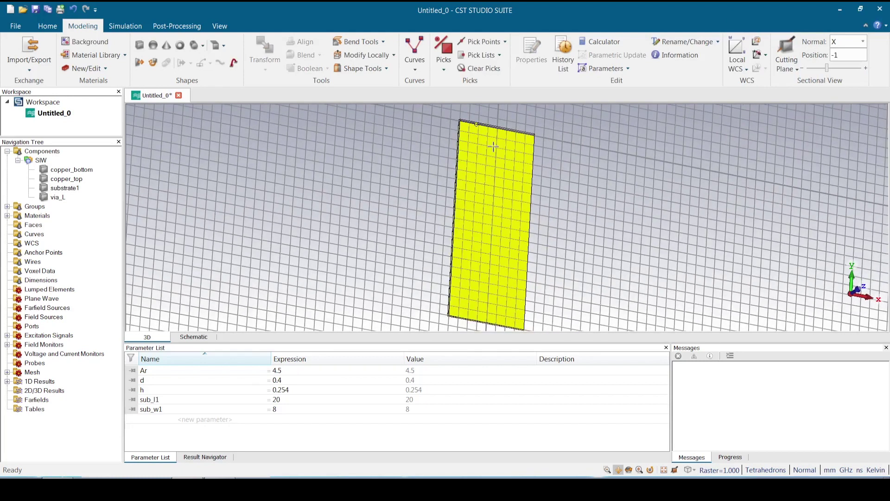
{"action": "key", "text": "space"}
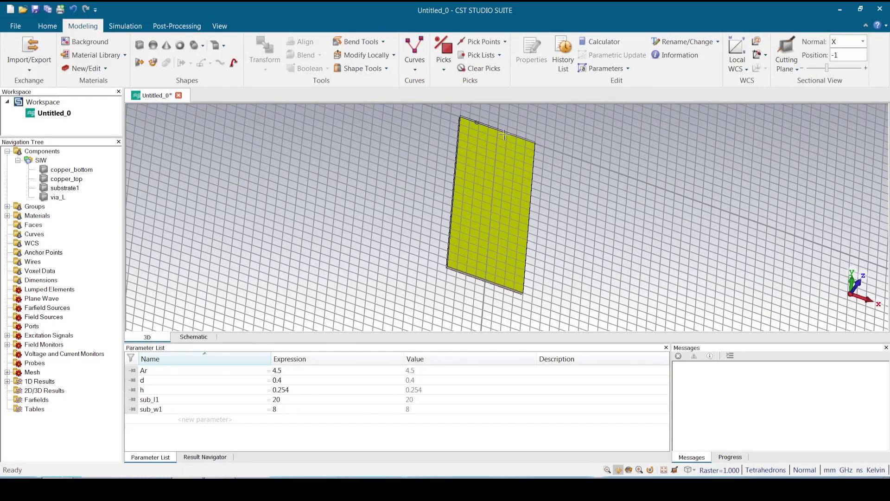
{"action": "left_click", "coordinate": [60, 198]}
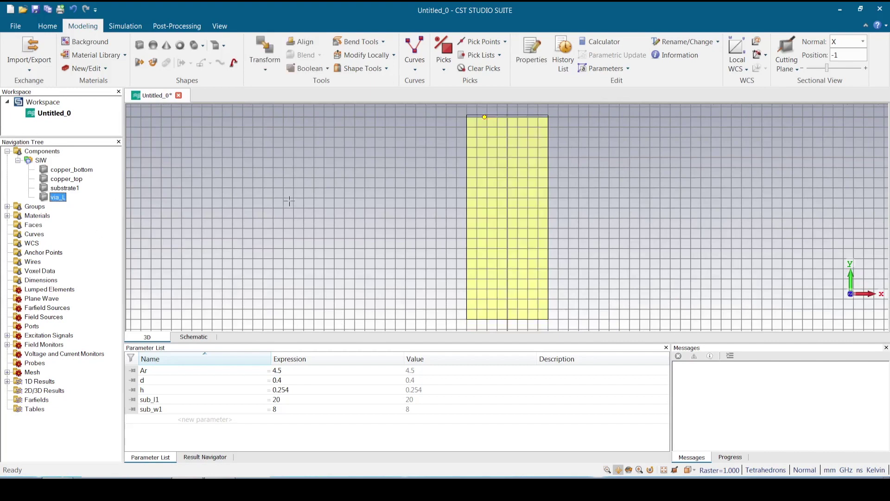
{"action": "scroll", "coordinate": [490, 113], "scroll_direction": "up", "scroll_amount": 4}
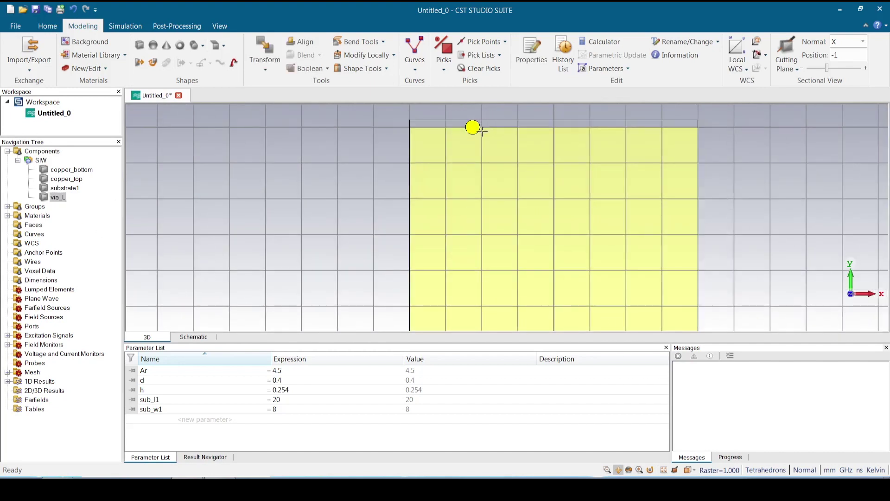
{"action": "key", "text": "p"}
{"action": "left_click", "coordinate": [480, 127]}
{"action": "left_click", "coordinate": [471, 70]}
Step: Mirror via_L as a copy, using a mirror plane normal of X = 1 through the origin
{"action": "left_click", "coordinate": [58, 197]}
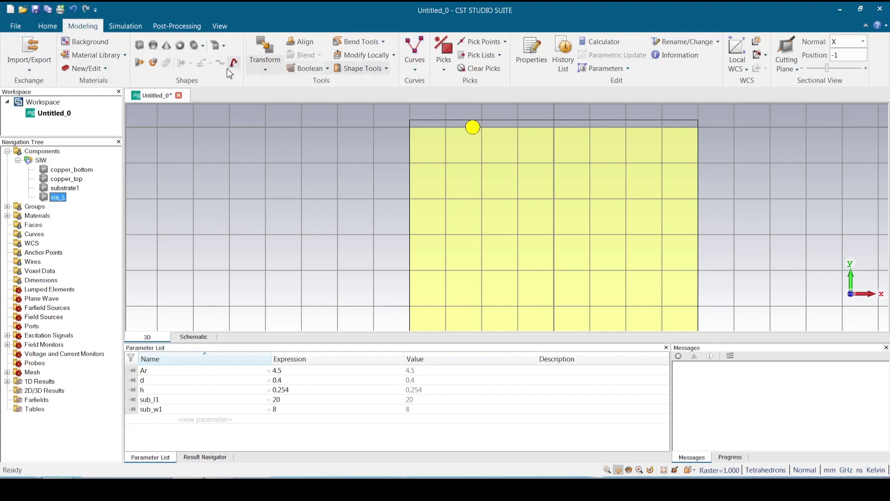
{"action": "left_click", "coordinate": [266, 70]}
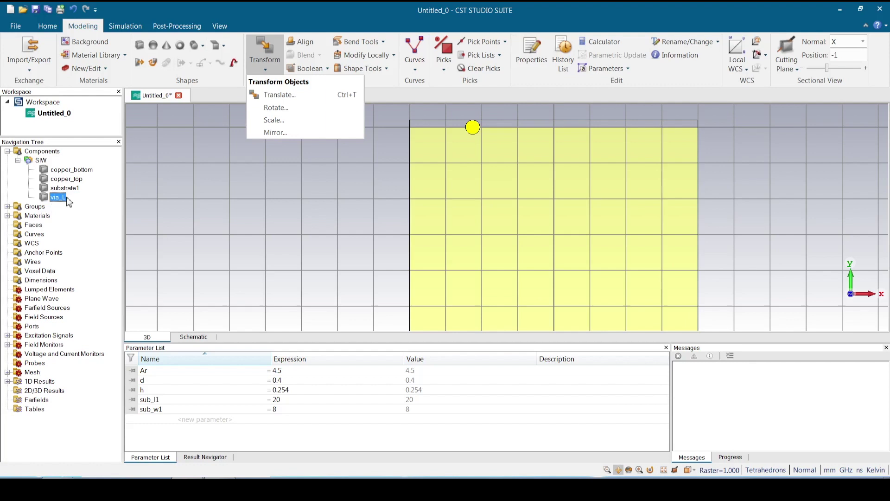
{"action": "left_click", "coordinate": [278, 95]}
{"action": "left_click_drag", "start_coordinate": [239, 69], "coordinate": [235, 81]}
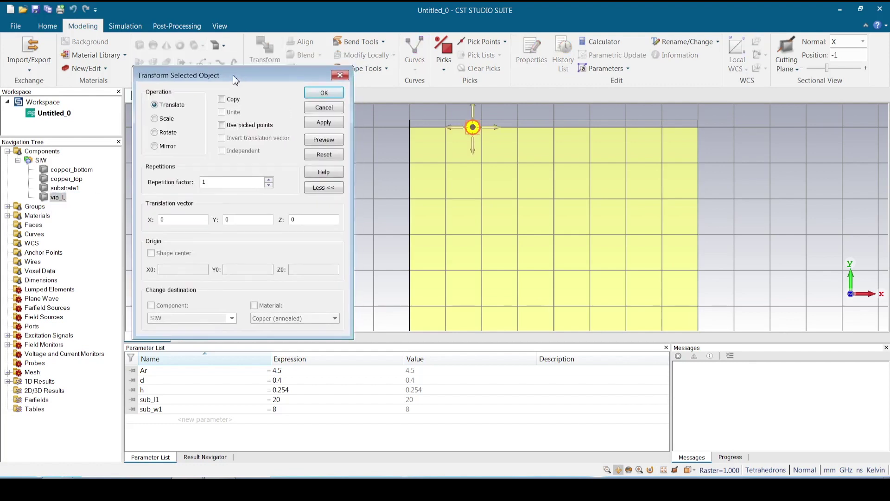
{"action": "left_click", "coordinate": [165, 147]}
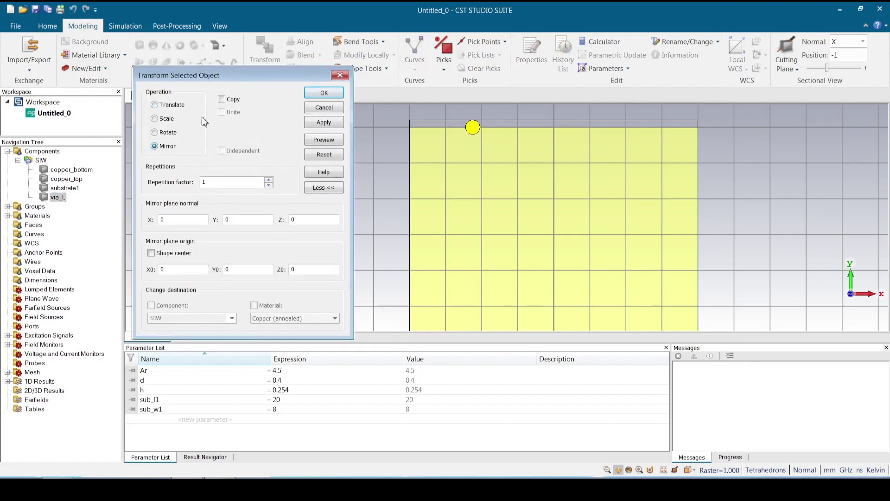
{"action": "left_click", "coordinate": [222, 99]}
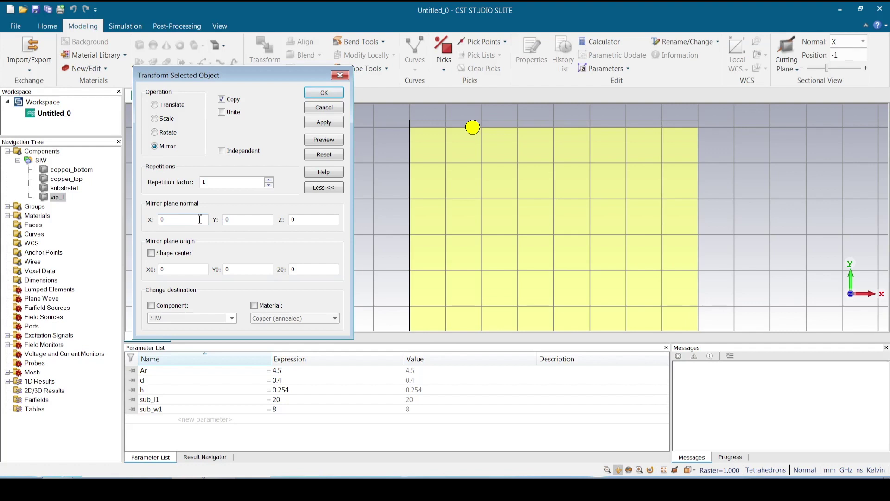
{"action": "left_click_drag", "start_coordinate": [200, 219], "coordinate": [160, 221]}
{"action": "type", "text": "1"}
{"action": "left_click", "coordinate": [324, 140]}
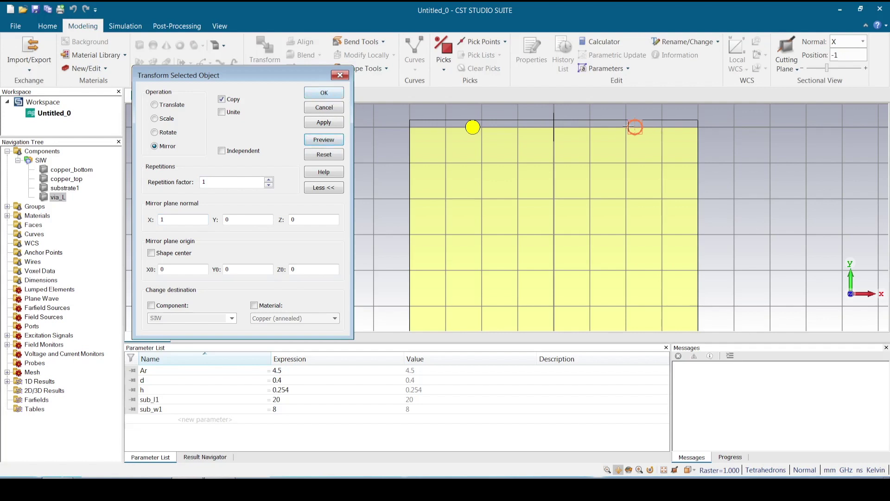
{"action": "left_click", "coordinate": [323, 94]}
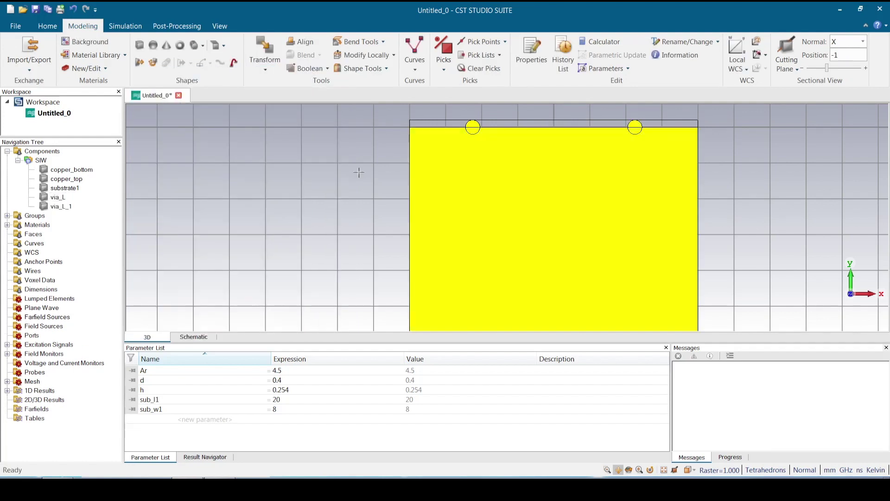
Step: Rename the mirrored via via_L_1 to via_R
{"action": "left_click", "coordinate": [68, 207]}
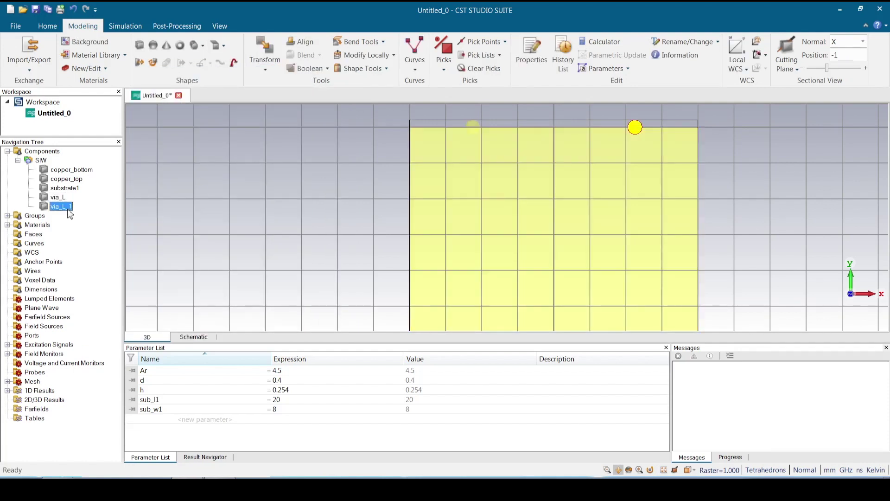
{"action": "right_click", "coordinate": [68, 207]}
{"action": "left_click", "coordinate": [98, 224]}
{"action": "left_click", "coordinate": [74, 206]}
{"action": "key", "text": "BackSpace"}
{"action": "key", "text": "BackSpace"}
{"action": "key", "text": "BackSpace"}
{"action": "type", "text": "R"}
{"action": "key", "text": "Return"}
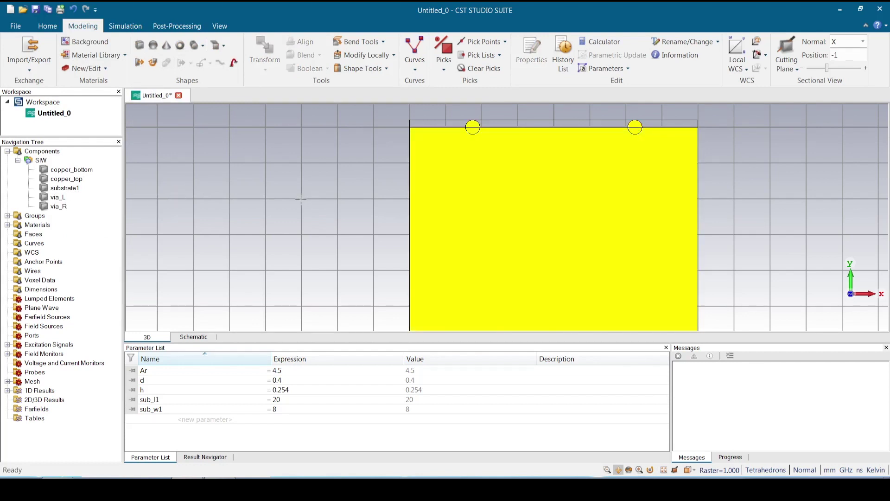
Step: Set up a translation of via_L and via_R as copies, with a Y translation of -p
{"action": "scroll", "coordinate": [300, 200], "scroll_direction": "down", "scroll_amount": 5}
{"action": "middle_click_drag", "start_coordinate": [300, 199], "coordinate": [377, 165]}
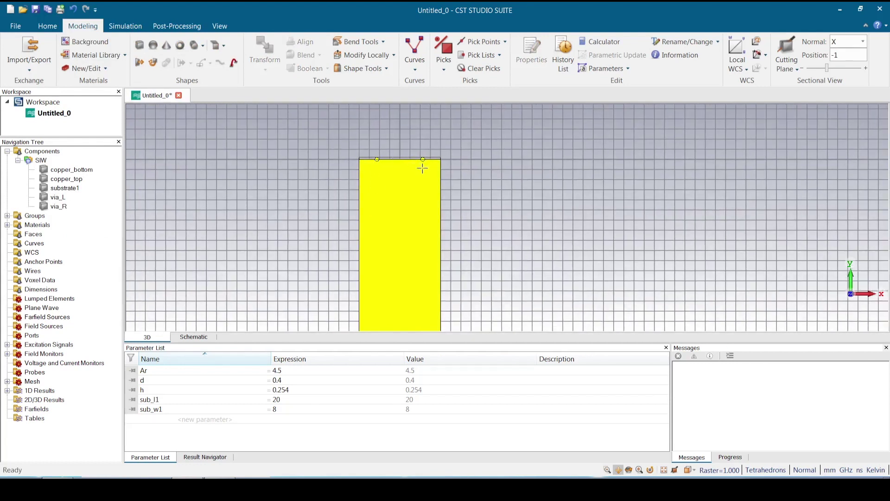
{"action": "mouse_move", "coordinate": [427, 187]}
{"action": "left_mouse_down"}
{"action": "mouse_move", "coordinate": [442, 156]}
{"action": "mouse_move", "coordinate": [440, 176]}
{"action": "left_mouse_up"}
{"action": "scroll", "coordinate": [445, 168], "scroll_direction": "up", "scroll_amount": 3}
{"action": "scroll", "coordinate": [445, 168], "scroll_direction": "down", "scroll_amount": 3}
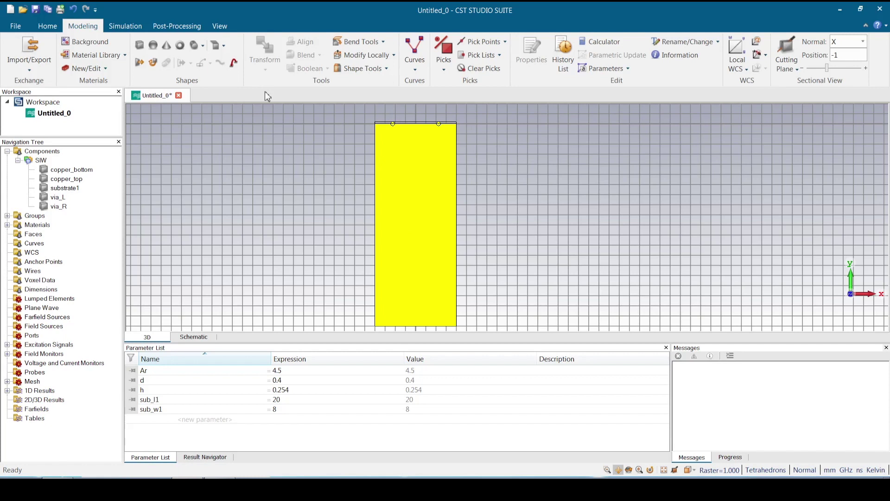
{"action": "left_click", "coordinate": [59, 198]}
{"action": "left_click", "coordinate": [59, 206], "text": "ctrl"}
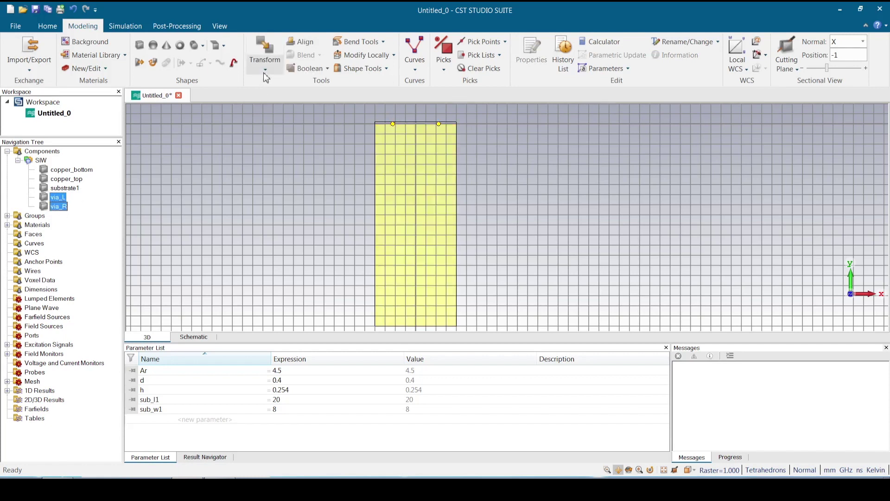
{"action": "left_click", "coordinate": [266, 71]}
{"action": "left_click", "coordinate": [275, 94]}
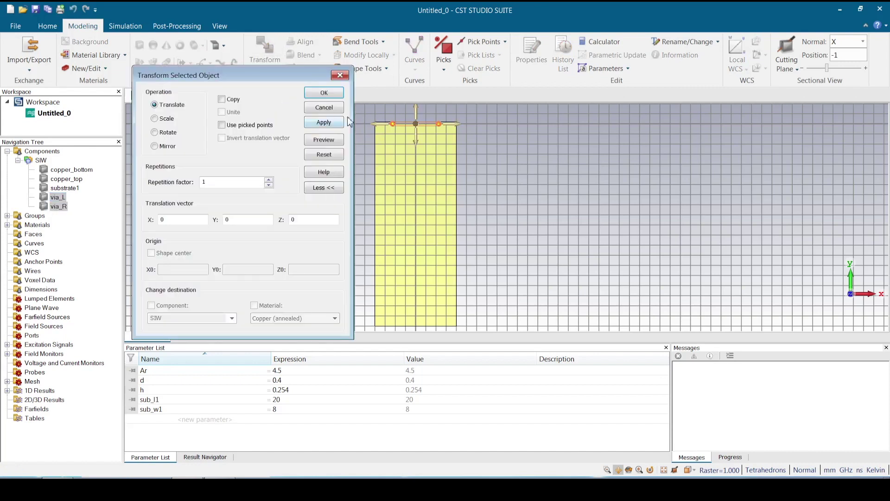
{"action": "left_click_drag", "start_coordinate": [418, 147], "coordinate": [417, 158]}
{"action": "left_click", "coordinate": [233, 101]}
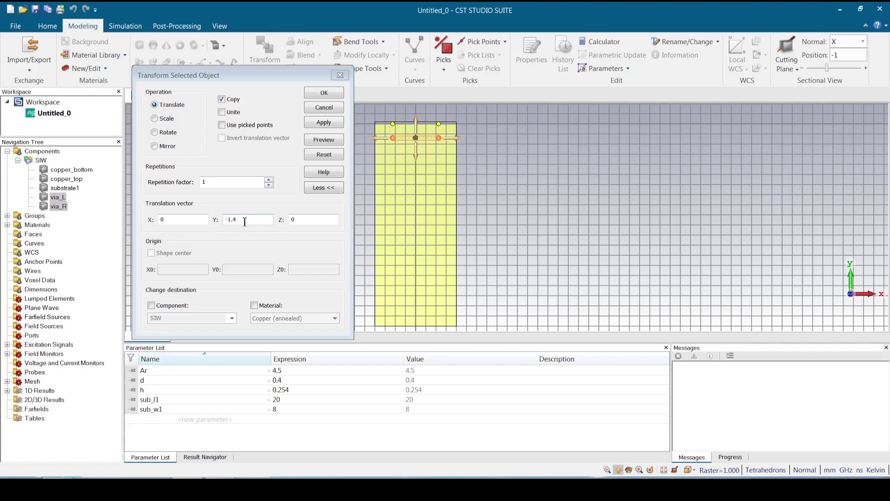
{"action": "left_click", "coordinate": [245, 222]}
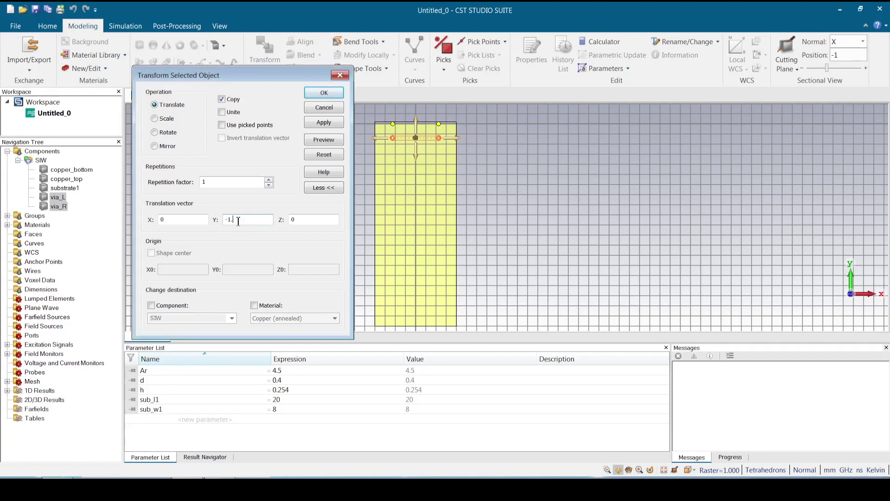
{"action": "key", "text": "BackSpace"}
{"action": "key", "text": "BackSpace"}
{"action": "type", "text": "p"}
Step: Create the two via rows with a repetition factor of sub_l1/p, defining the missing parameter p as 0.6
{"action": "left_click", "coordinate": [222, 181]}
{"action": "key", "text": "BackSpace"}
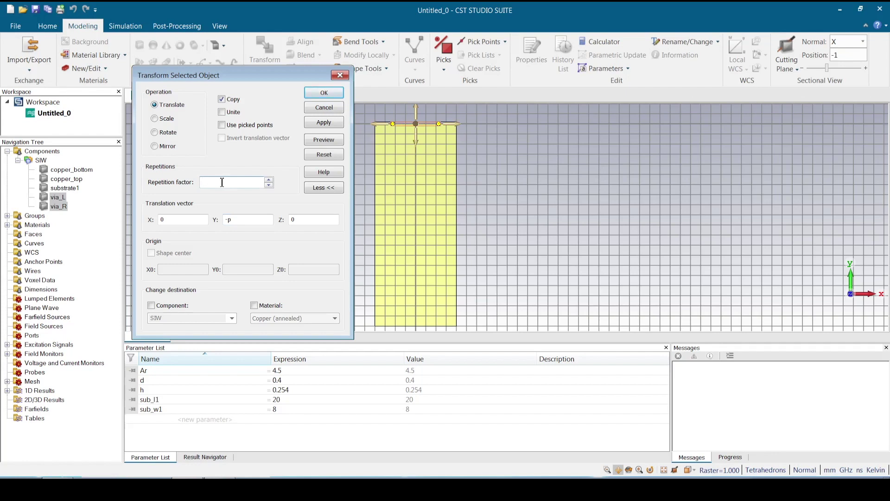
{"action": "type", "text": "sub"}
{"action": "key", "text": "BackSpace"}
{"action": "type", "text": "b_l1"}
{"action": "key", "text": "Tab"}
{"action": "left_click", "coordinate": [231, 183]}
{"action": "type", "text": "/p"}
{"action": "left_click", "coordinate": [332, 141]}
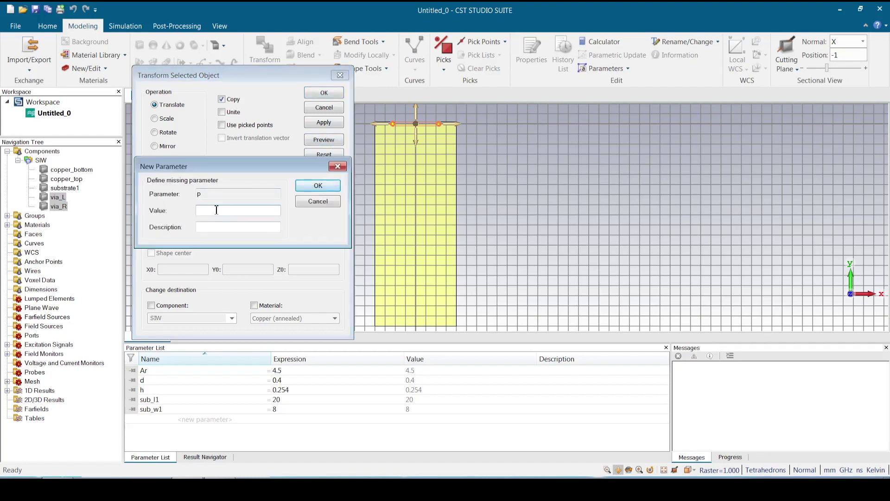
{"action": "type", "text": "0.6"}
{"action": "left_click", "coordinate": [329, 185]}
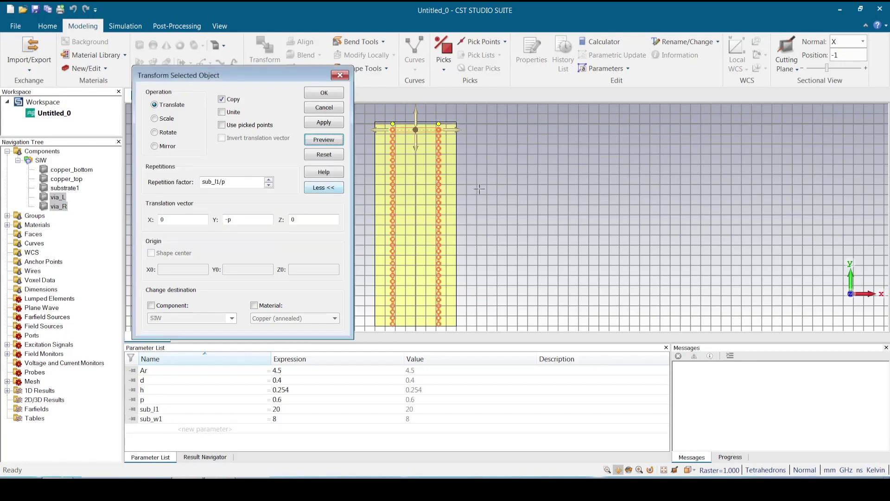
{"action": "left_click_drag", "start_coordinate": [502, 195], "coordinate": [551, 175]}
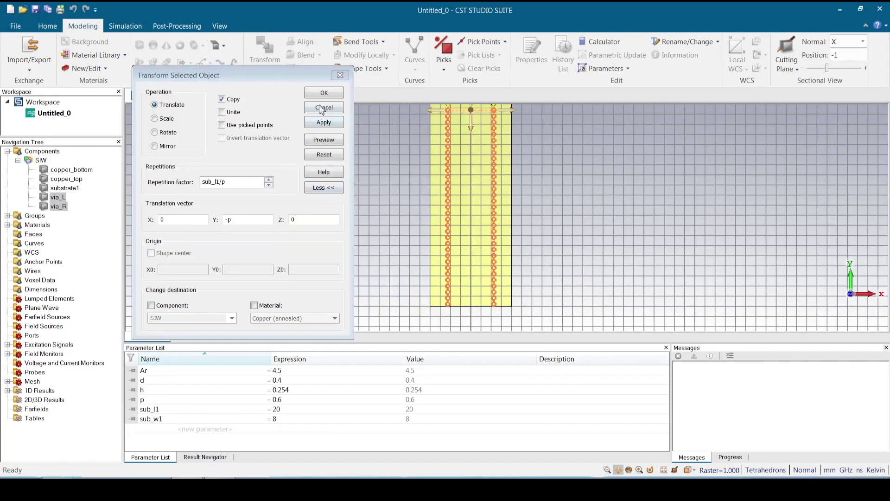
{"action": "left_click_drag", "start_coordinate": [363, 107], "coordinate": [362, 143]}
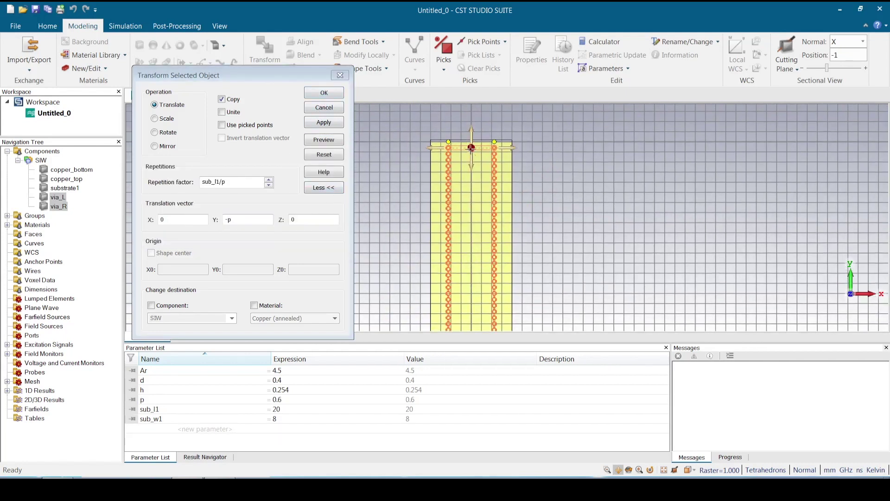
{"action": "left_click", "coordinate": [323, 94]}
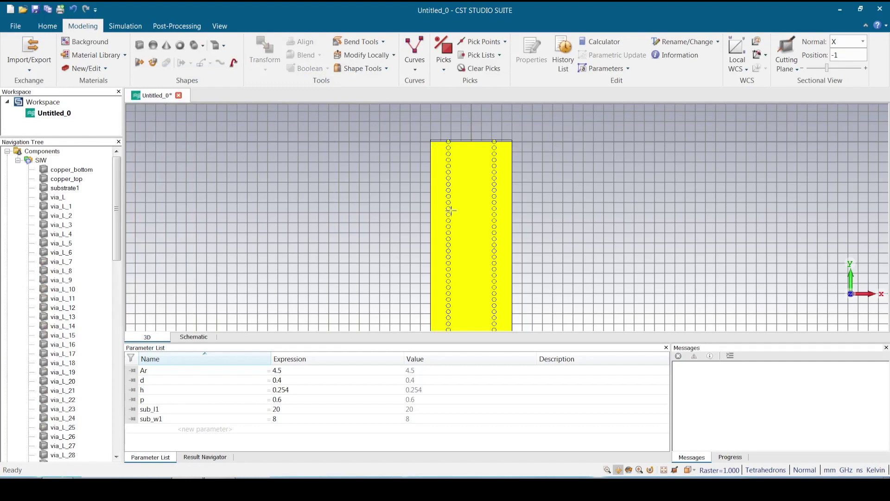
Step: Examine the two via rows along the substrate and at its upper edge in a tilted view
{"action": "left_click_drag", "start_coordinate": [451, 210], "coordinate": [522, 199]}
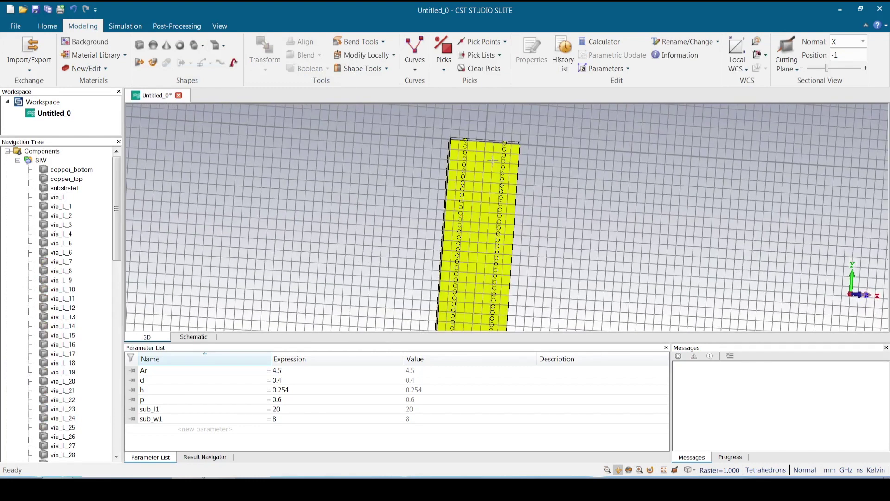
{"action": "left_click_drag", "start_coordinate": [492, 160], "coordinate": [464, 149]}
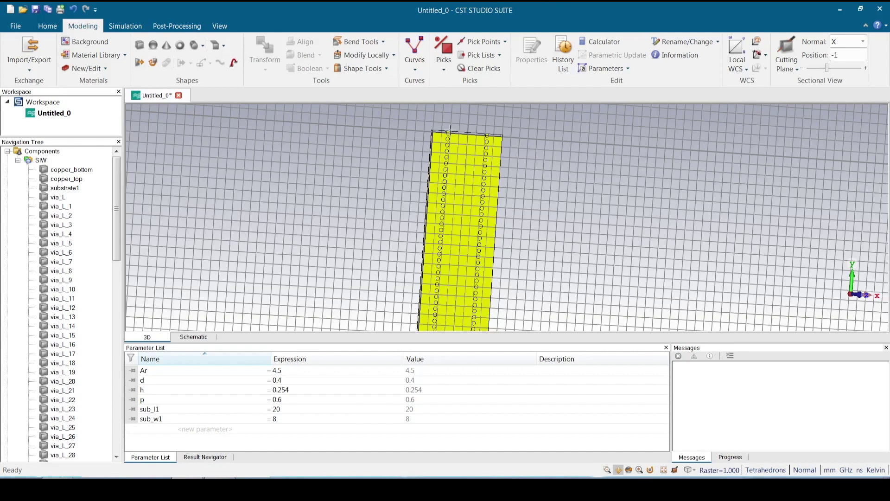
{"action": "middle_click_drag", "start_coordinate": [467, 259], "coordinate": [466, 235]}
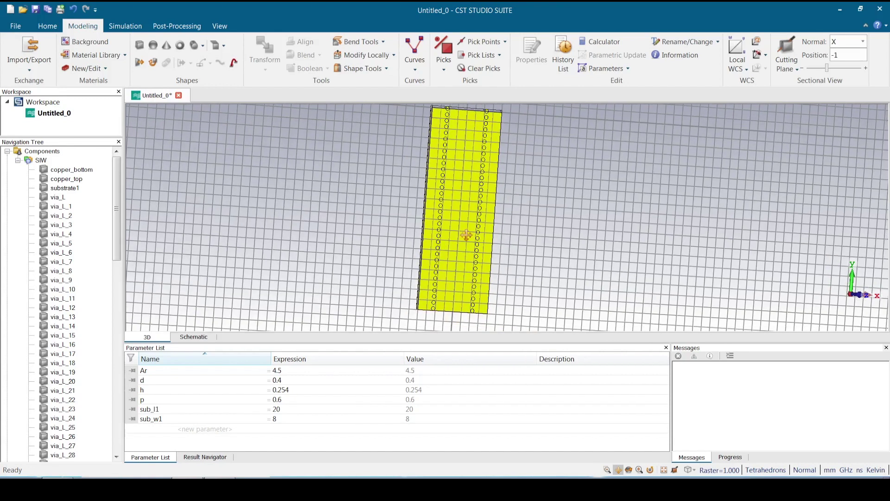
{"action": "scroll", "coordinate": [468, 254], "scroll_direction": "down", "scroll_amount": 2}
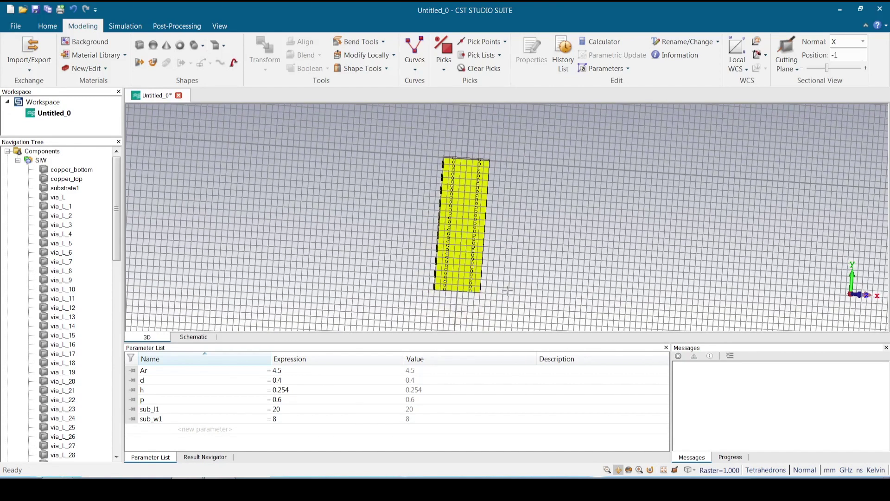
{"action": "left_click_drag", "start_coordinate": [507, 256], "coordinate": [479, 245]}
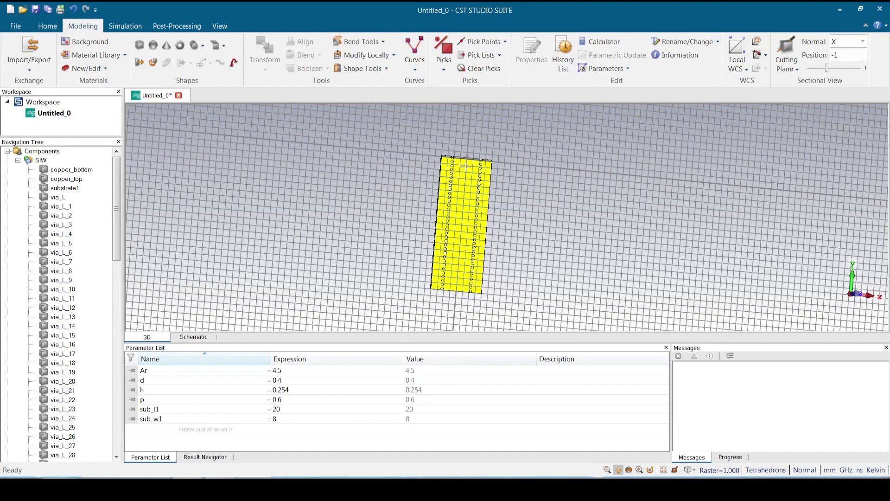
{"action": "left_click_drag", "start_coordinate": [468, 167], "coordinate": [468, 217]}
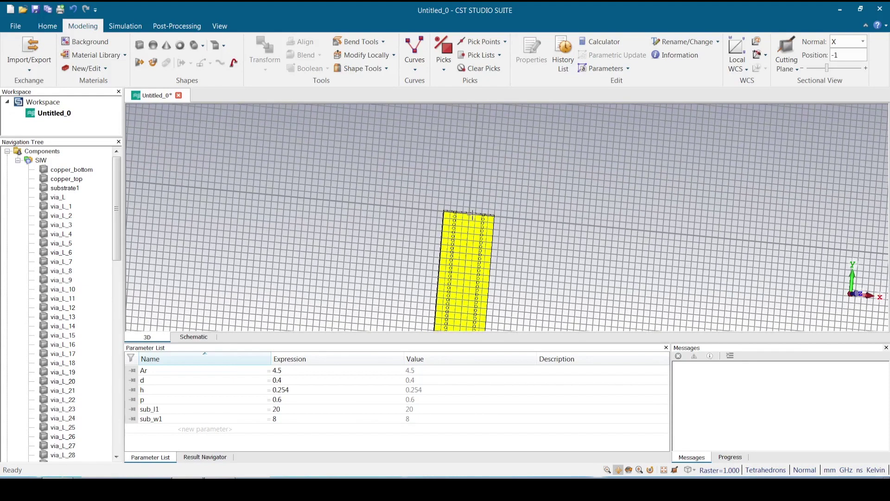
{"action": "scroll", "coordinate": [472, 216], "scroll_direction": "up", "scroll_amount": 3}
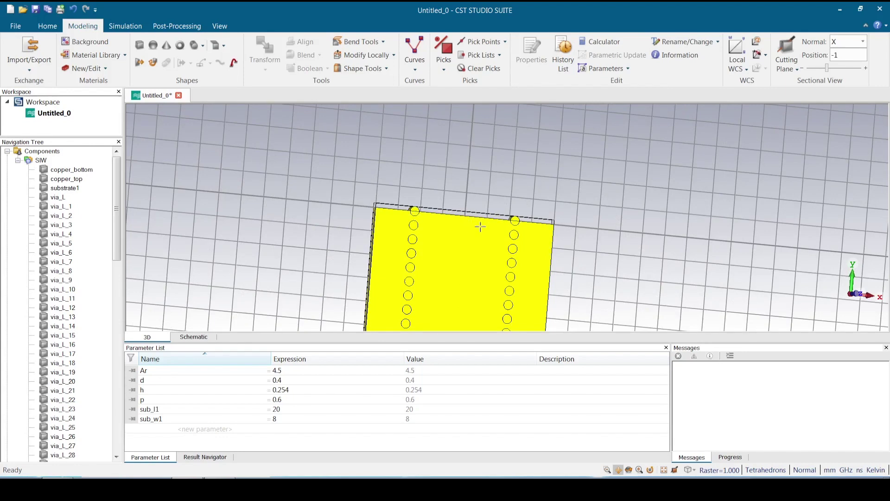
{"action": "scroll", "coordinate": [481, 225], "scroll_direction": "down", "scroll_amount": 3}
{"action": "scroll", "coordinate": [481, 227], "scroll_direction": "up", "scroll_amount": 5}
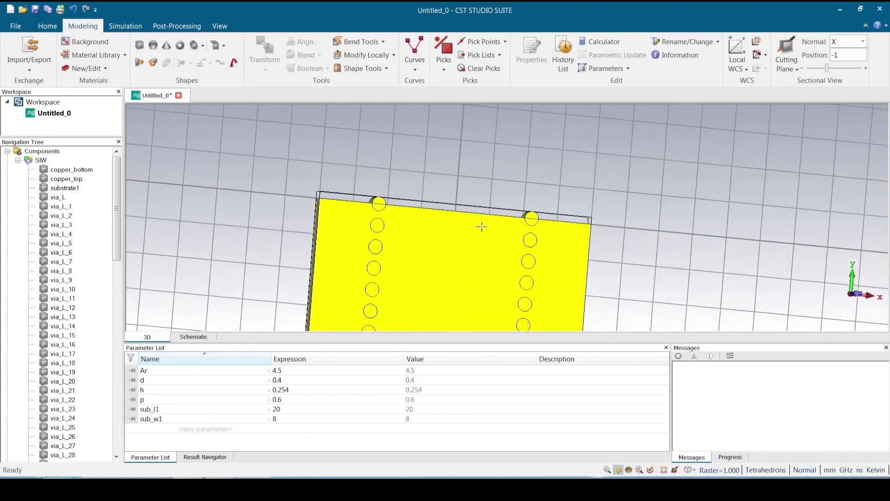
{"action": "left_click_drag", "start_coordinate": [478, 274], "coordinate": [459, 244]}
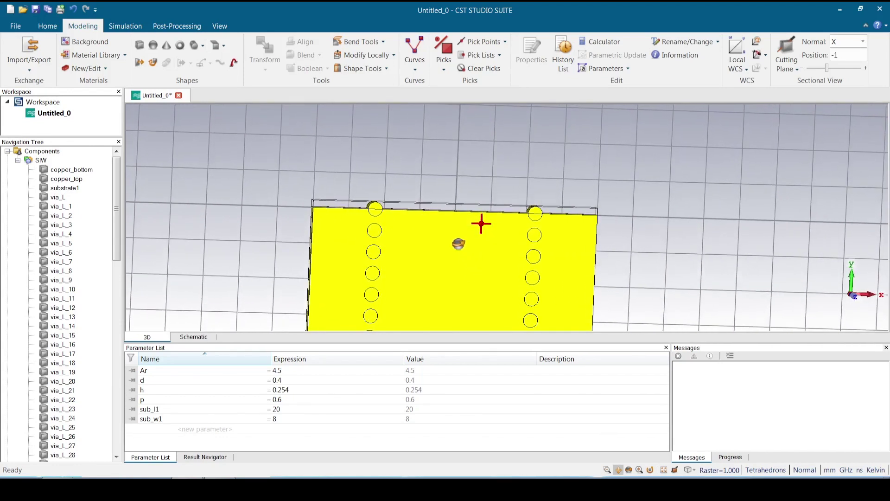
Step: Sketch a closed four-sided polygon curve from the copper's upper edge outward, about 2.9 mm wide and 2.6 mm tall
{"action": "left_click", "coordinate": [415, 70]}
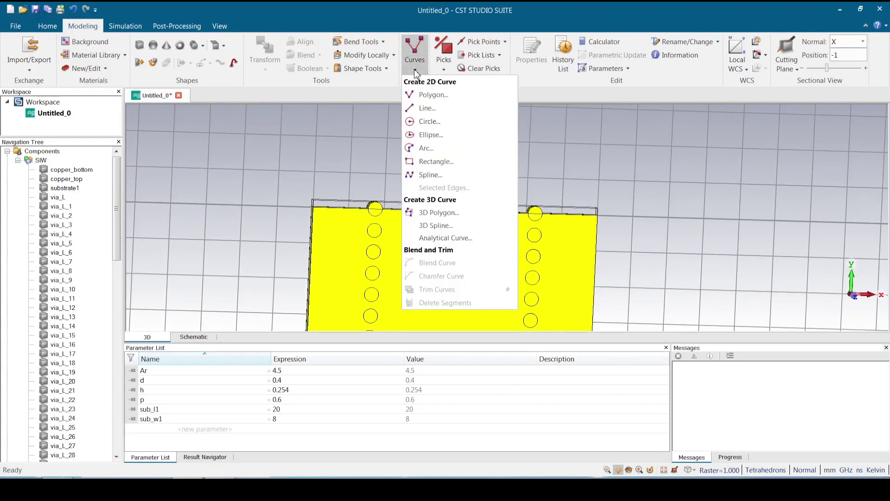
{"action": "left_click", "coordinate": [432, 94]}
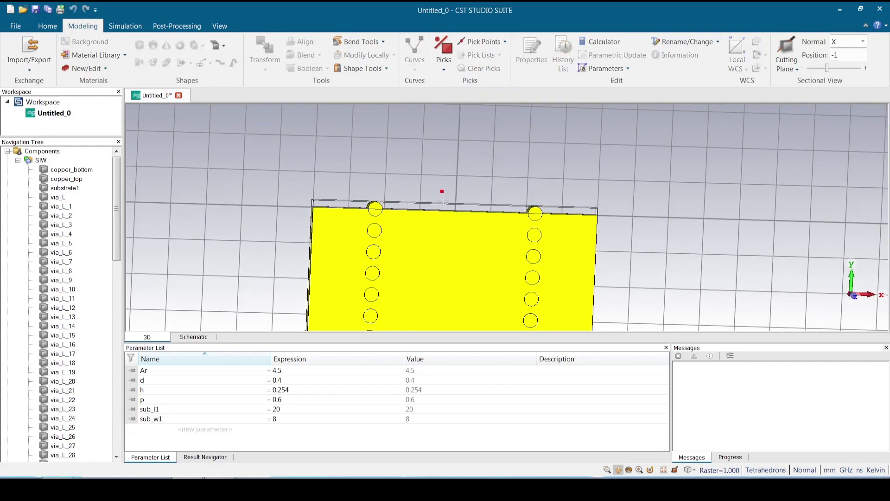
{"action": "left_click", "coordinate": [410, 210]}
{"action": "left_click", "coordinate": [514, 120]}
{"action": "left_click", "coordinate": [411, 117]}
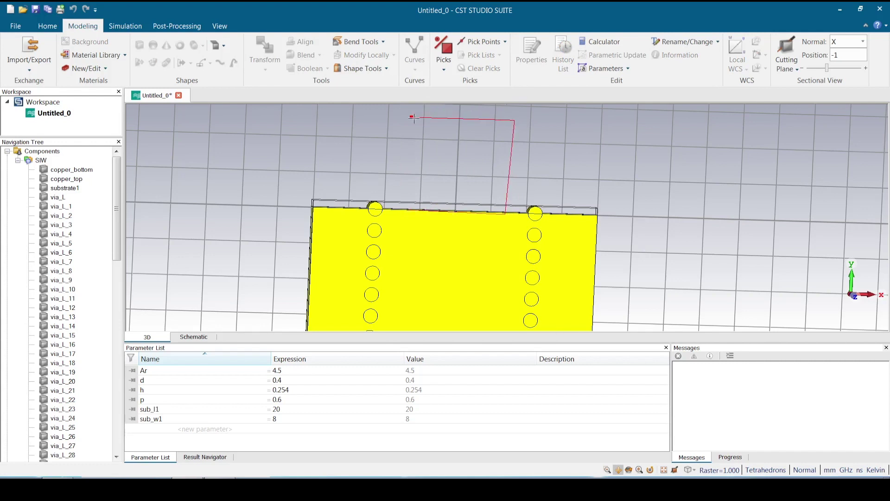
{"action": "left_click", "coordinate": [410, 211]}
{"action": "left_click_drag", "start_coordinate": [769, 22], "coordinate": [192, 43]}
{"action": "middle_click_drag", "start_coordinate": [499, 160], "coordinate": [557, 169]}
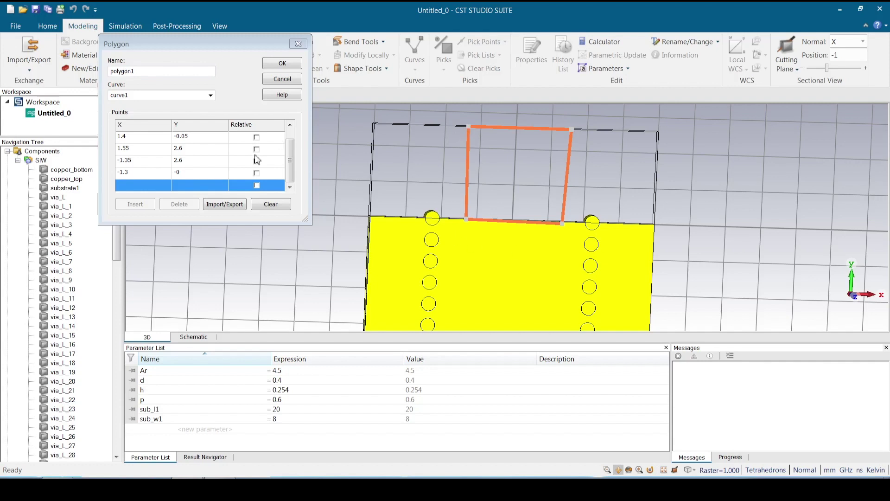
Step: Set the polygon's lower-right point to X = wt/2 and Y = 0, defining the parameter wt as 1.33
{"action": "left_click", "coordinate": [145, 139]}
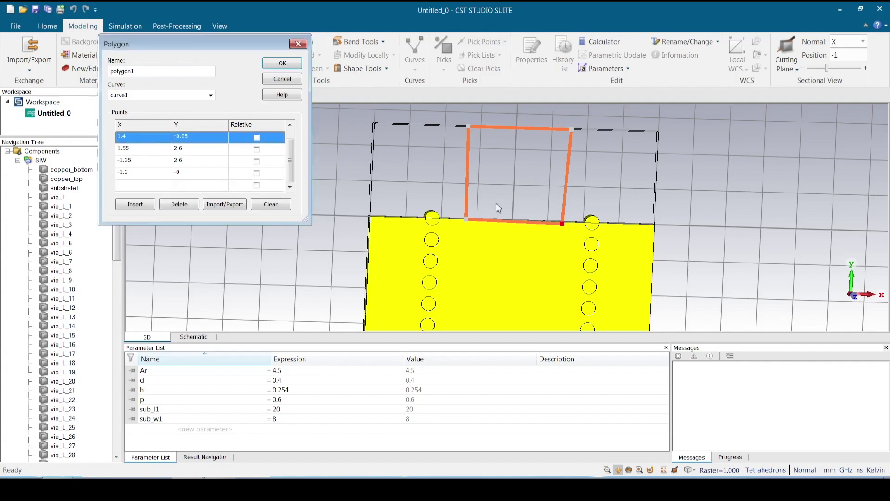
{"action": "left_click", "coordinate": [139, 137]}
{"action": "key", "text": "BackSpace"}
{"action": "type", "text": "wt/2"}
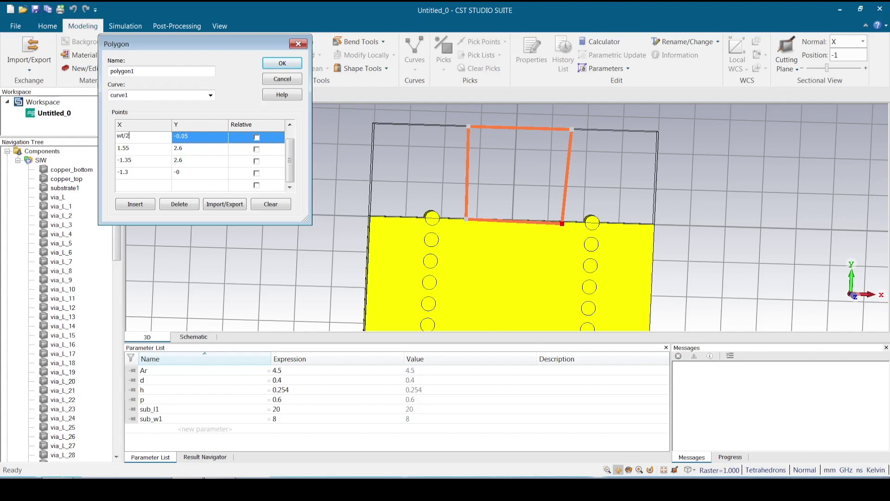
{"action": "left_click", "coordinate": [205, 138]}
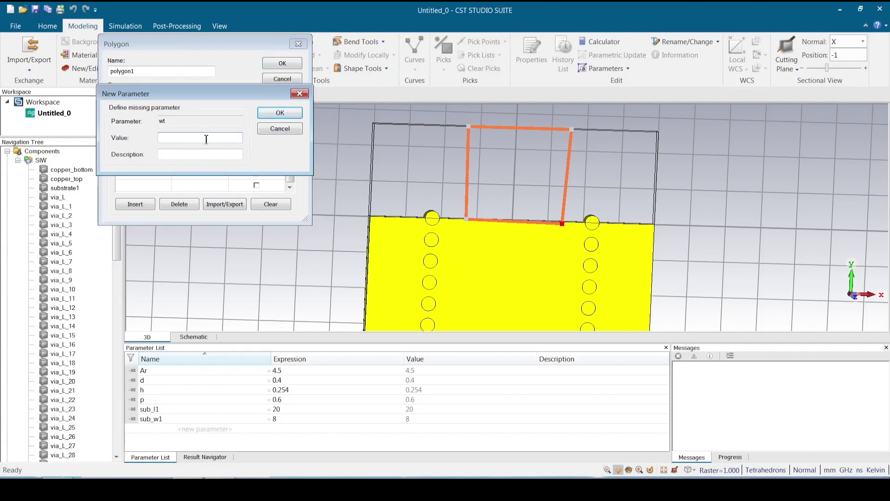
{"action": "type", "text": "1.33"}
{"action": "left_click", "coordinate": [280, 113]}
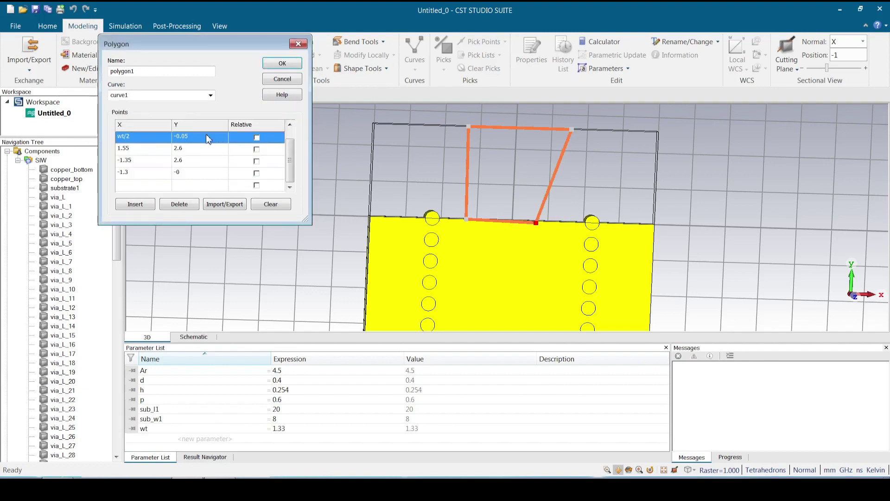
{"action": "double_click", "coordinate": [210, 137]}
{"action": "type", "text": "0"}
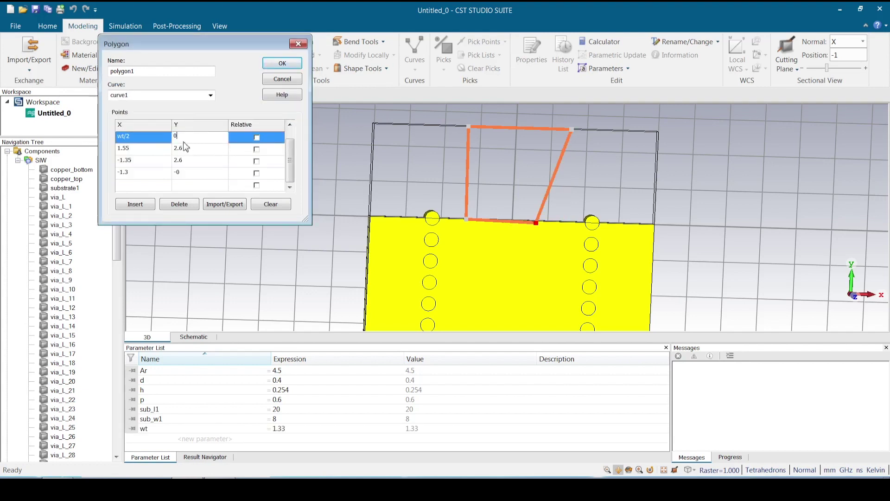
Step: Set the X coordinate of the polygon's upper-right point to micro_w/2, defining the parameter micro_w as 0.647
{"action": "left_click", "coordinate": [141, 152]}
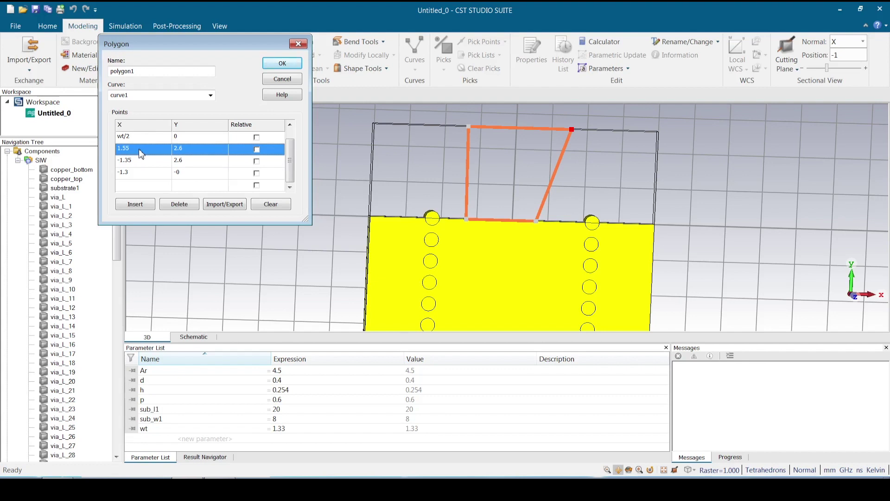
{"action": "left_click", "coordinate": [141, 152]}
{"action": "type", "text": "micr"}
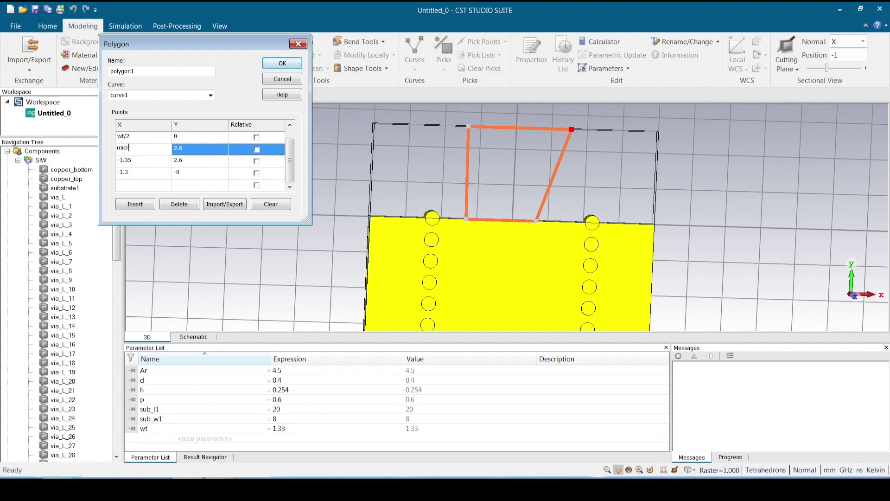
{"action": "type", "text": "o_w/2"}
{"action": "left_click", "coordinate": [195, 153]}
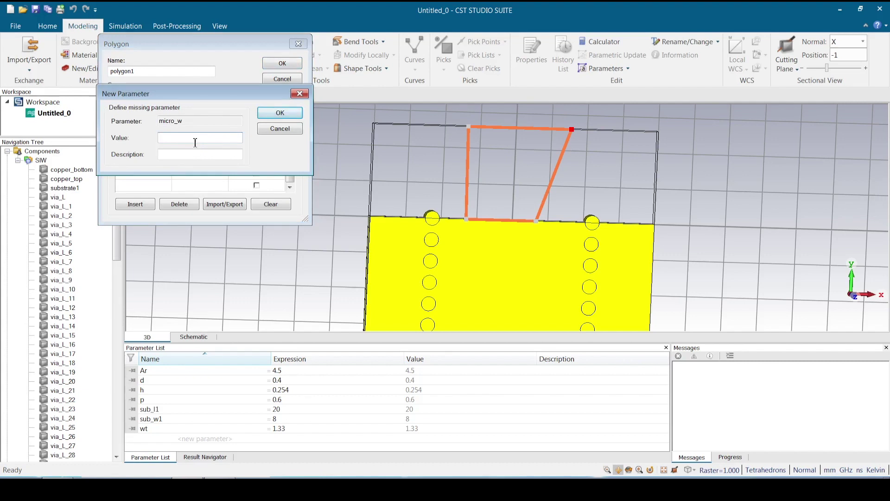
{"action": "type", "text": "0.647"}
{"action": "left_click", "coordinate": [281, 113]}
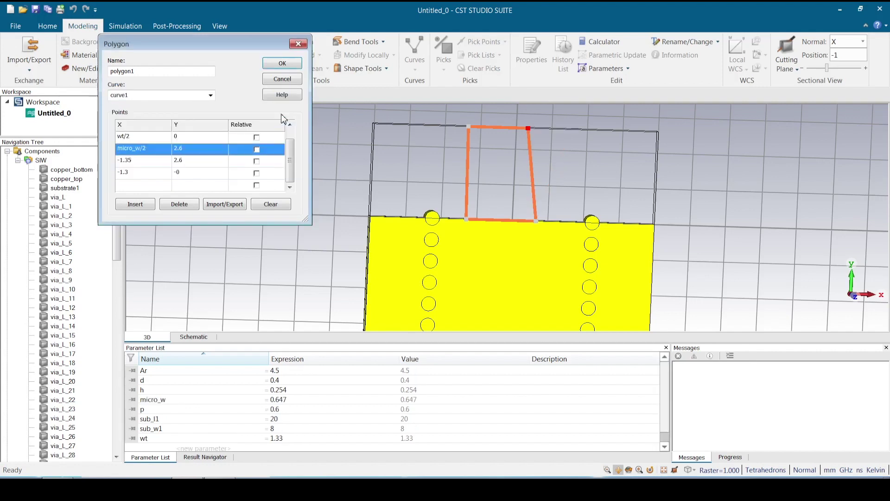
Step: Set the Y coordinate of the polygon's upper-right point to tap_l, defining the parameter tap_l as 3.124
{"action": "left_click", "coordinate": [194, 151]}
{"action": "key", "text": "BackSpace"}
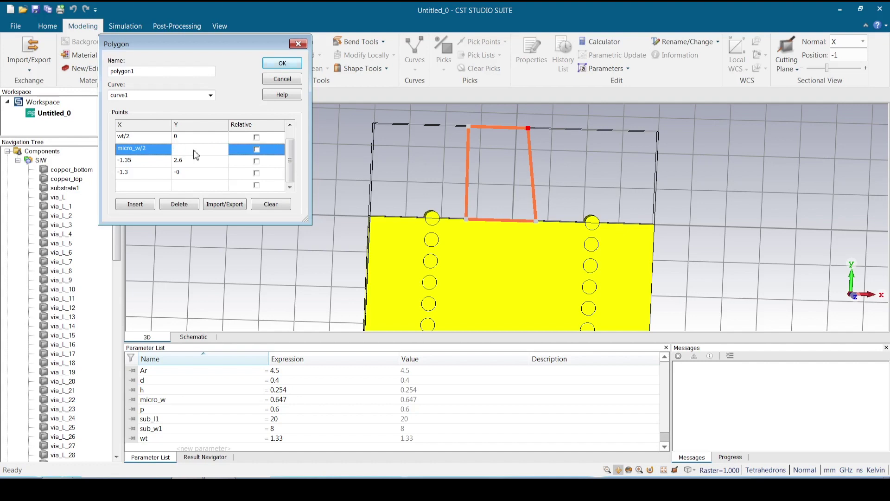
{"action": "type", "text": "tap_"}
{"action": "left_click", "coordinate": [165, 164]}
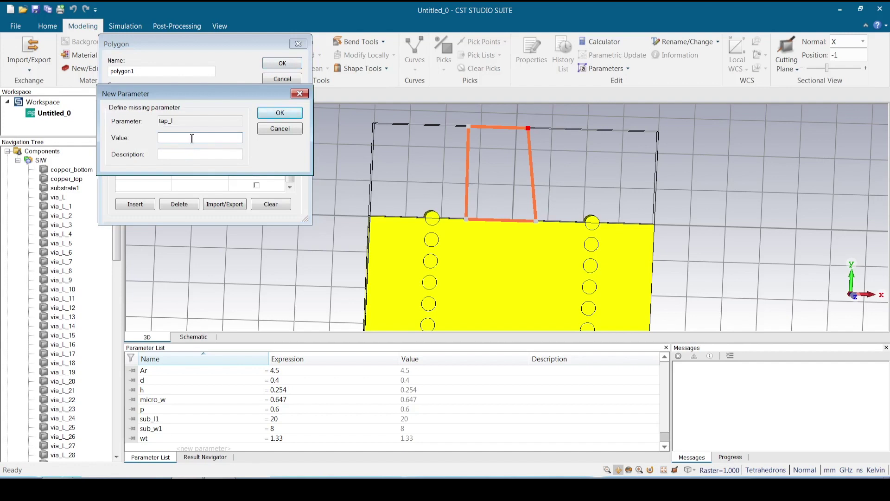
{"action": "type", "text": "3.124"}
{"action": "left_click", "coordinate": [280, 114]}
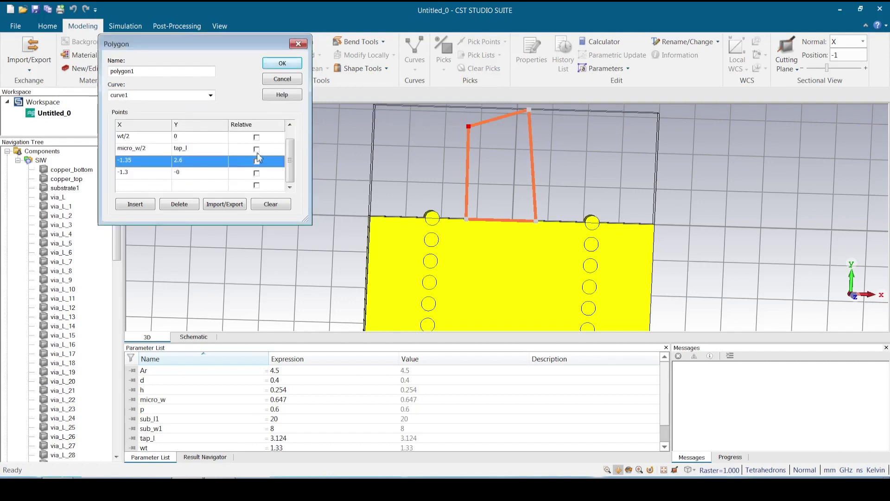
{"action": "left_click", "coordinate": [188, 149]}
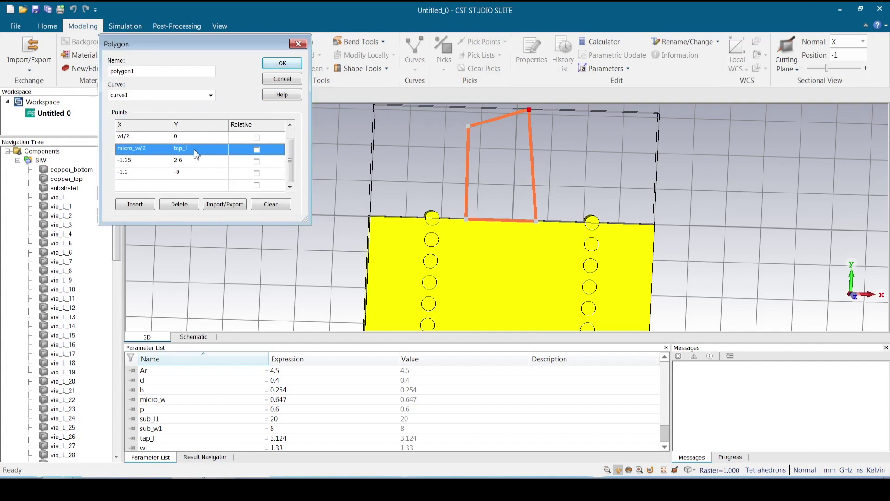
Step: Set the X coordinate of the polygon's upper-left point to -micro_w/2
{"action": "left_click", "coordinate": [148, 163]}
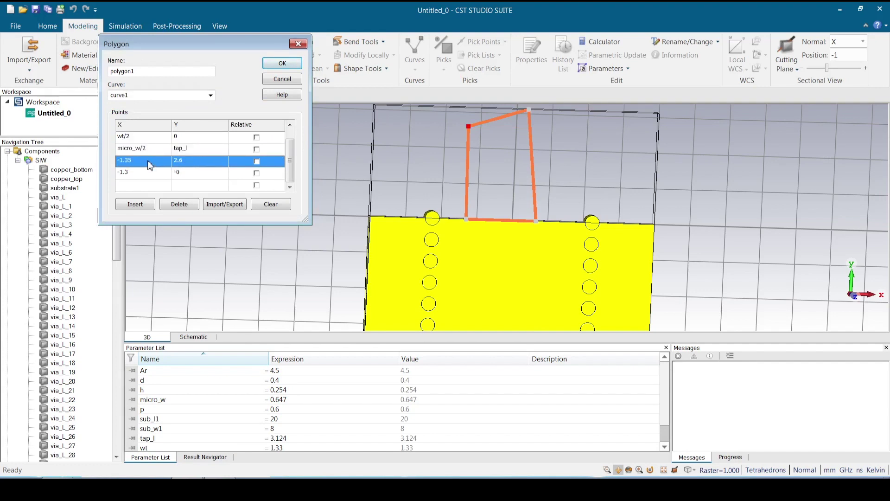
{"action": "left_click", "coordinate": [148, 160]}
{"action": "key", "text": "BackSpace"}
{"action": "type", "text": "-"}
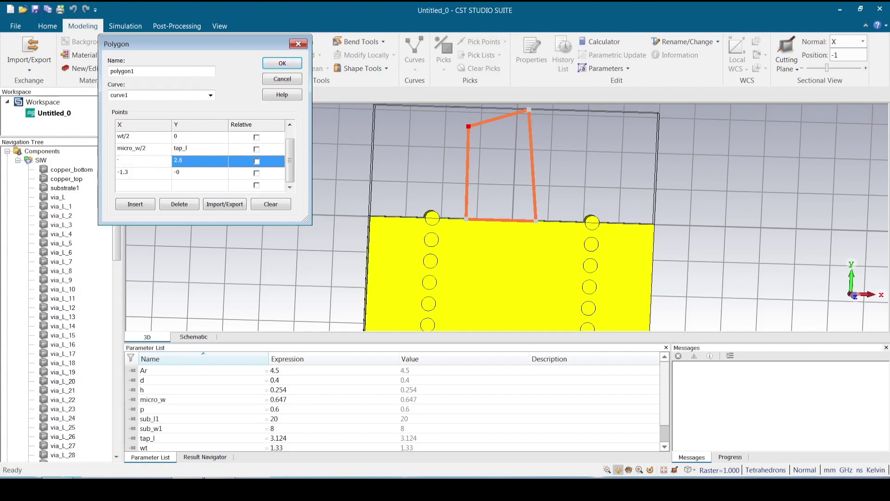
{"action": "type", "text": "micro_w/2"}
{"action": "left_click", "coordinate": [192, 158]}
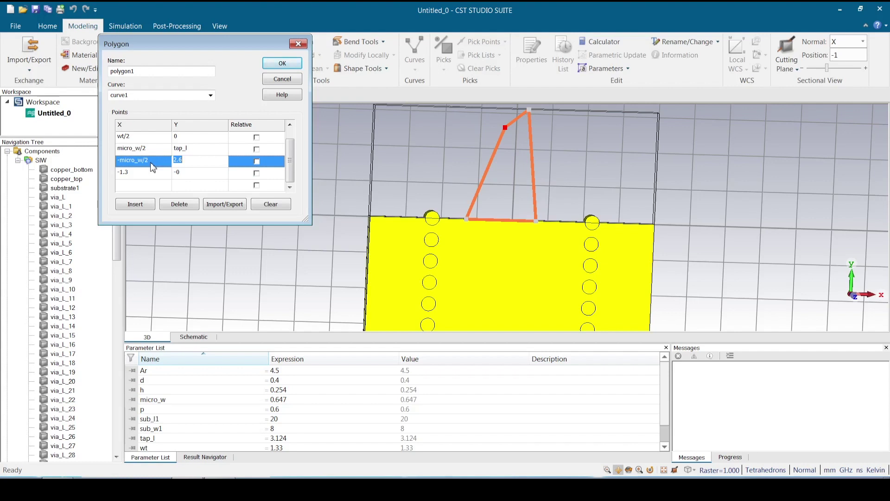
{"action": "left_click", "coordinate": [189, 167]}
{"action": "key", "text": "BackSpace"}
{"action": "key", "text": "BackSpace"}
{"action": "key", "text": "BackSpace"}
{"action": "type", "text": "tap+"}
{"action": "left_click", "coordinate": [196, 178]}
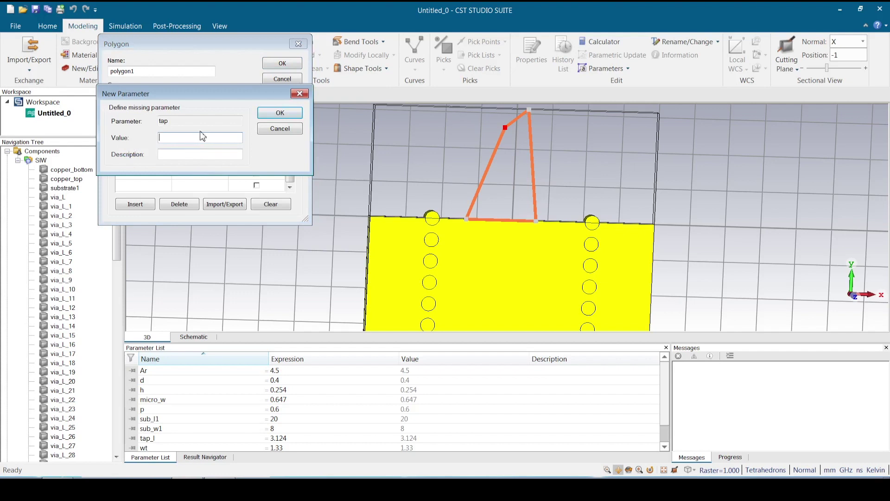
{"action": "left_click", "coordinate": [299, 94]}
{"action": "left_click", "coordinate": [288, 160]}
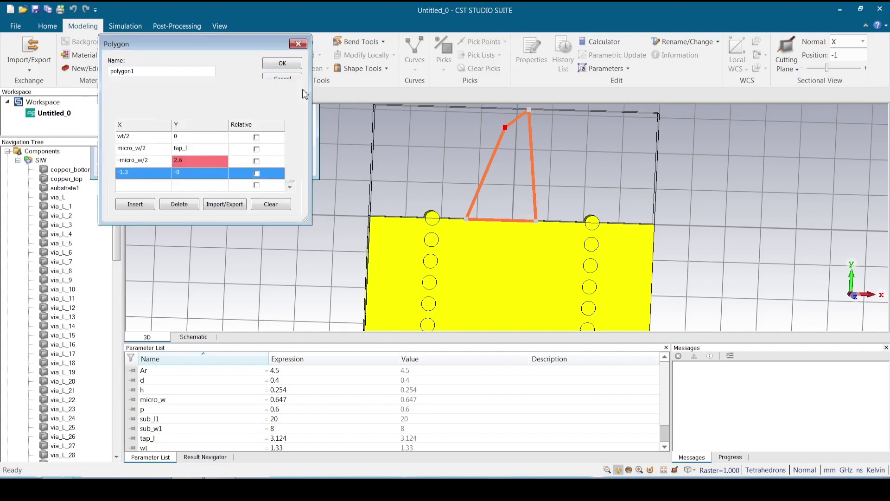
Step: Set the Y coordinate of the polygon's upper-left point to tap_l
{"action": "left_click", "coordinate": [195, 163]}
{"action": "left_click", "coordinate": [194, 163]}
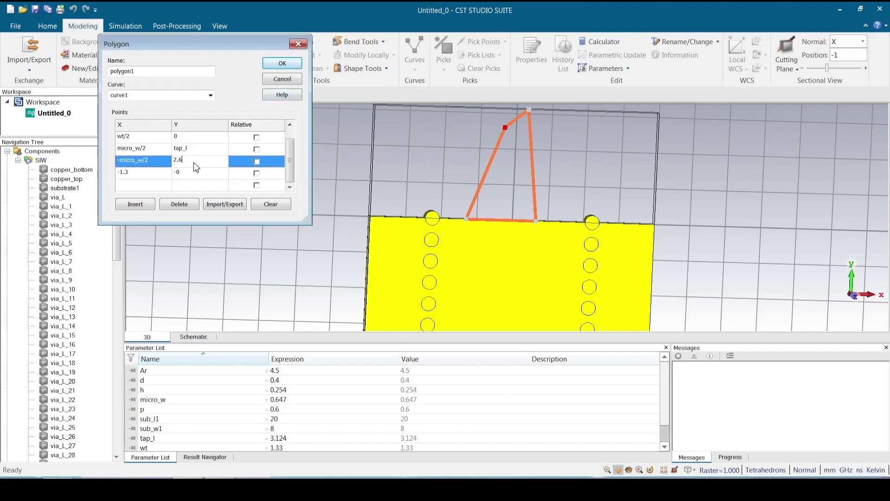
{"action": "key", "text": "BackSpace"}
{"action": "key", "text": "BackSpace"}
{"action": "key", "text": "BackSpace"}
{"action": "type", "text": "ta"}
{"action": "left_click", "coordinate": [214, 174]}
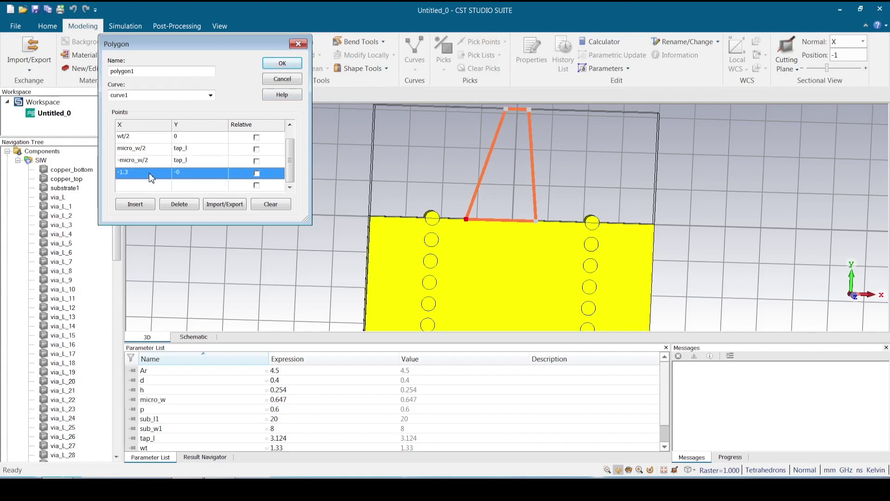
Step: Set the X coordinate of the polygon's last point, at the lower-left corner, to -wt/2
{"action": "scroll", "coordinate": [149, 172], "scroll_direction": "up", "scroll_amount": 1}
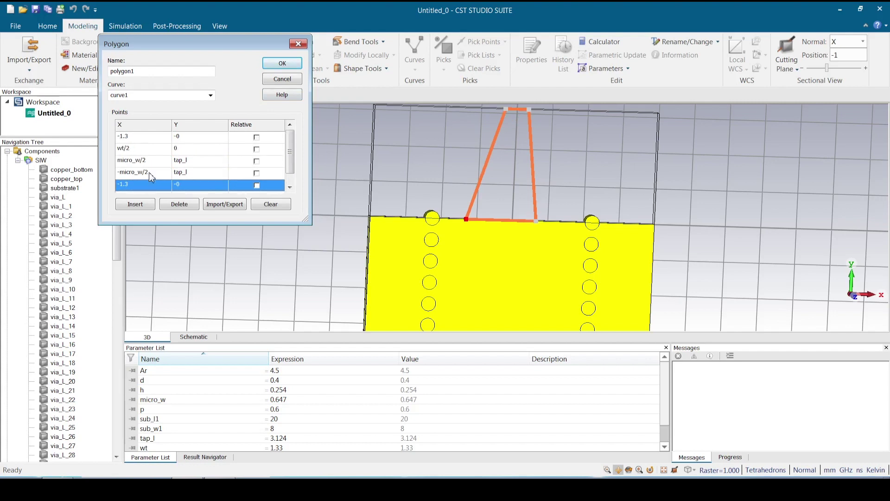
{"action": "scroll", "coordinate": [152, 177], "scroll_direction": "down", "scroll_amount": 1}
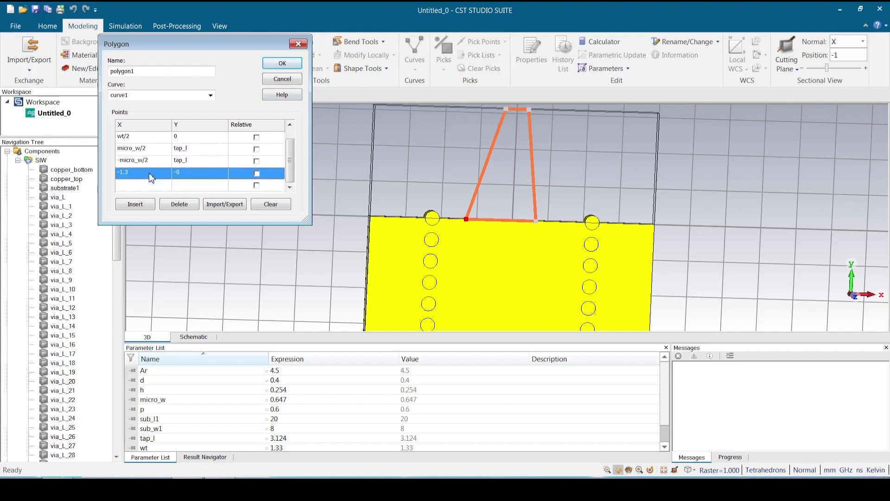
{"action": "left_click", "coordinate": [149, 174]}
{"action": "double_click", "coordinate": [148, 174]}
{"action": "type", "text": "-ww"}
{"action": "key", "text": "BackSpace"}
{"action": "key", "text": "BackSpace"}
{"action": "type", "text": "wt/2"}
{"action": "left_click", "coordinate": [198, 186]}
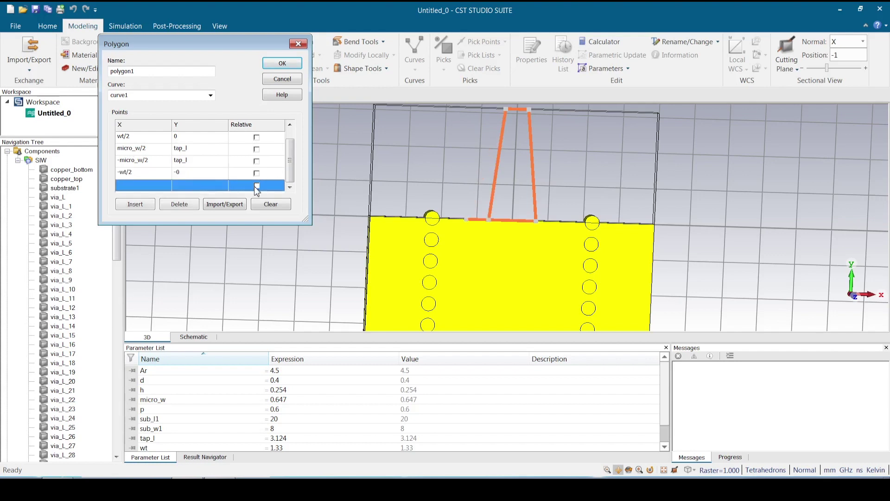
Step: Set the X coordinate of the polygon's first point to -wt/2 and create the closed taper curve
{"action": "scroll", "coordinate": [287, 145], "scroll_direction": "up", "scroll_amount": 1}
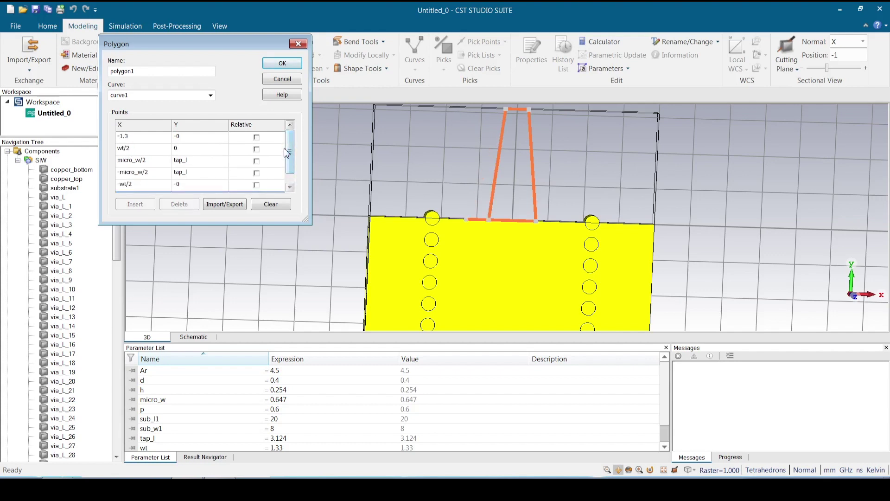
{"action": "left_click", "coordinate": [159, 138]}
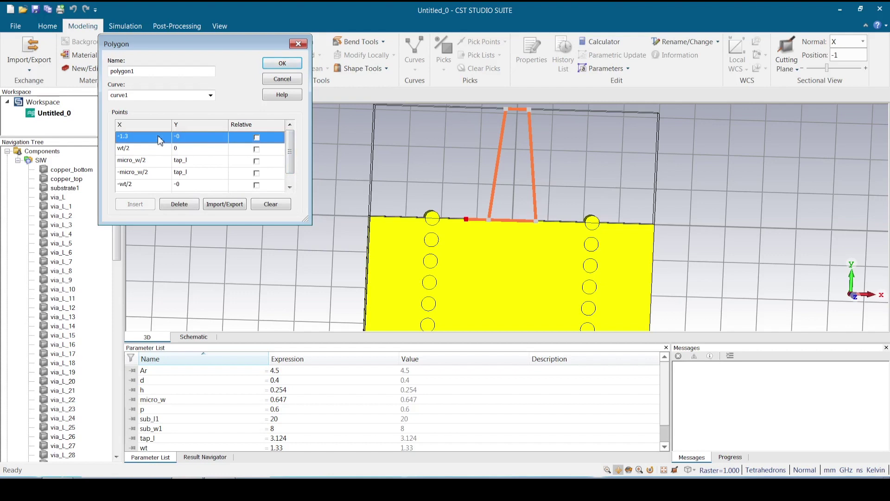
{"action": "left_click", "coordinate": [157, 139]}
{"action": "key", "text": "BackSpace"}
{"action": "type", "text": "-wt/2"}
{"action": "left_click", "coordinate": [188, 141]}
{"action": "left_click", "coordinate": [285, 66]}
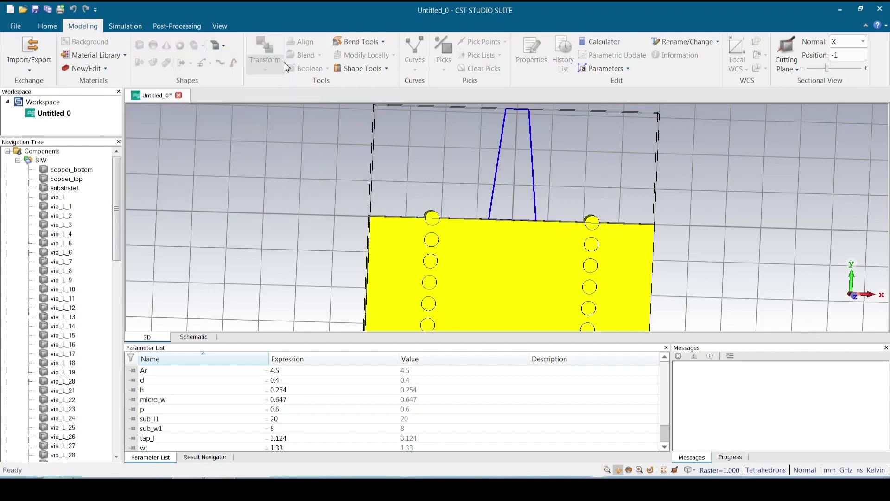
Step: Start an extruded profile and snap its first two points to the lower-left and lower-right corners of the taper curve
{"action": "scroll", "coordinate": [515, 193], "scroll_direction": "down", "scroll_amount": 5}
{"action": "scroll", "coordinate": [516, 193], "scroll_direction": "up", "scroll_amount": 3}
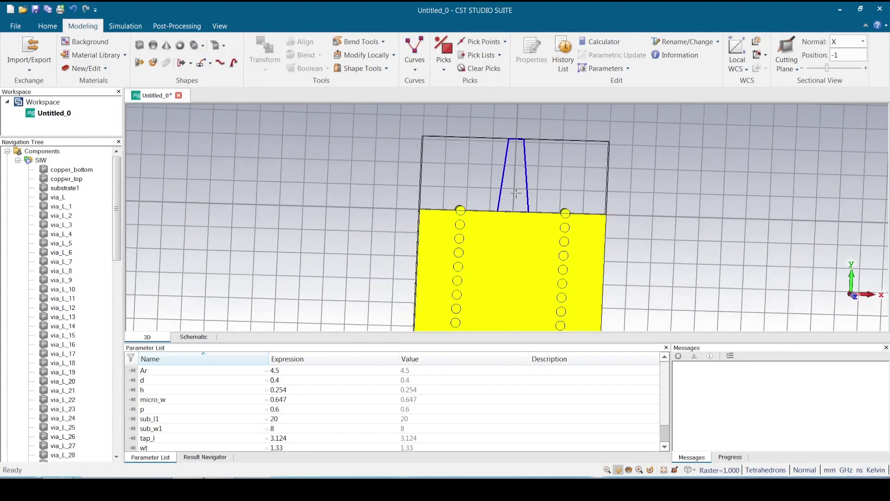
{"action": "scroll", "coordinate": [516, 158], "scroll_direction": "up", "scroll_amount": 1}
{"action": "middle_click_drag", "start_coordinate": [488, 208], "coordinate": [430, 225]}
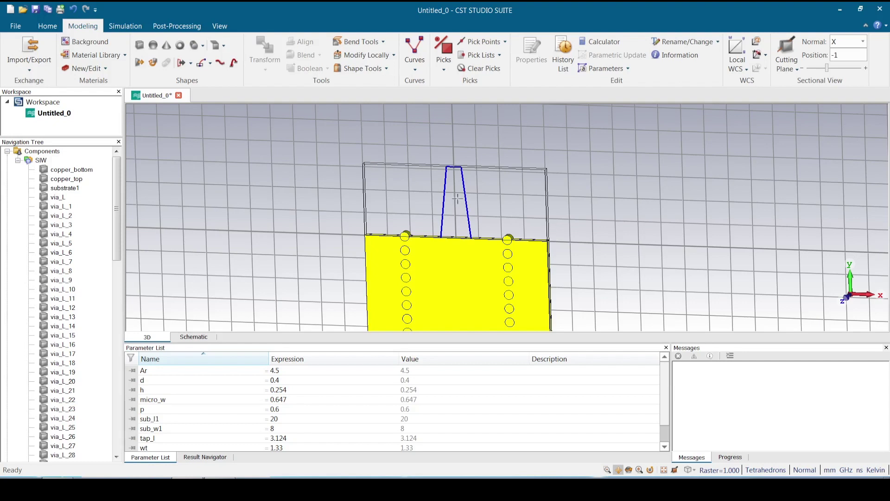
{"action": "left_click", "coordinate": [139, 66]}
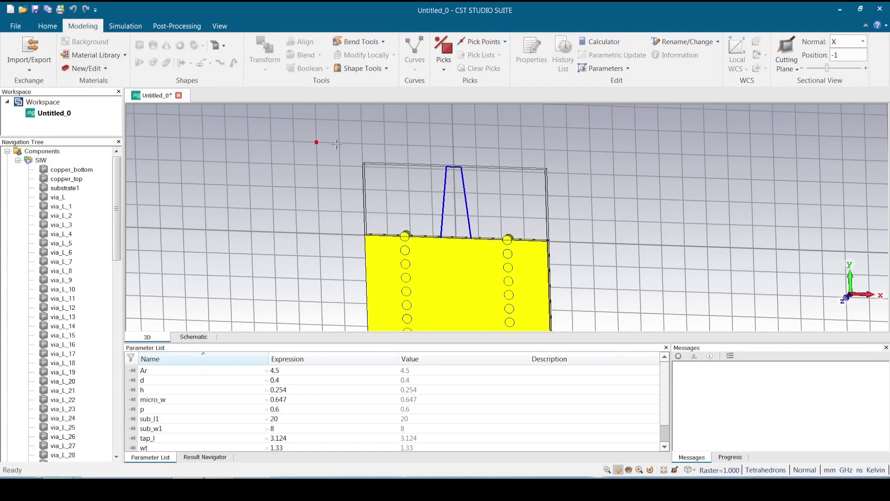
{"action": "double_click", "coordinate": [457, 175]}
{"action": "scroll", "coordinate": [444, 239], "scroll_direction": "up", "scroll_amount": 10}
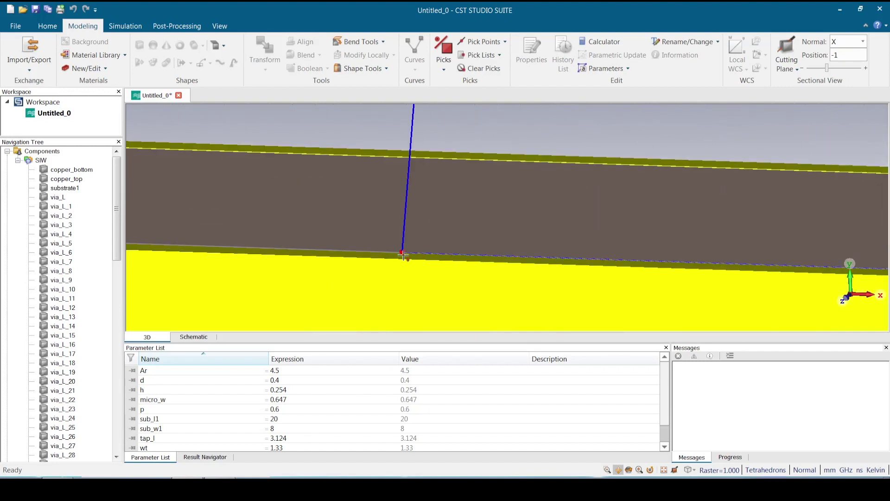
{"action": "key", "text": "d"}
{"action": "scroll", "coordinate": [448, 249], "scroll_direction": "down", "scroll_amount": 3}
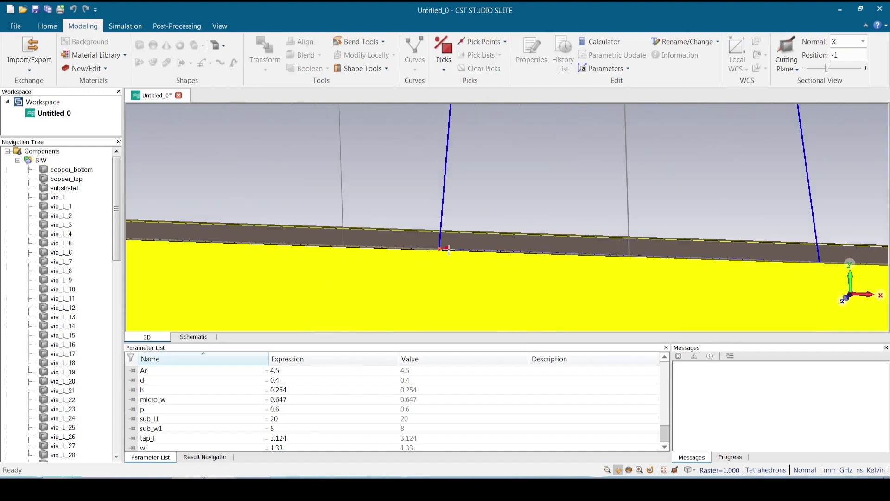
{"action": "double_click", "coordinate": [819, 262]}
{"action": "key", "text": "d"}
{"action": "scroll", "coordinate": [766, 285], "scroll_direction": "down", "scroll_amount": 8}
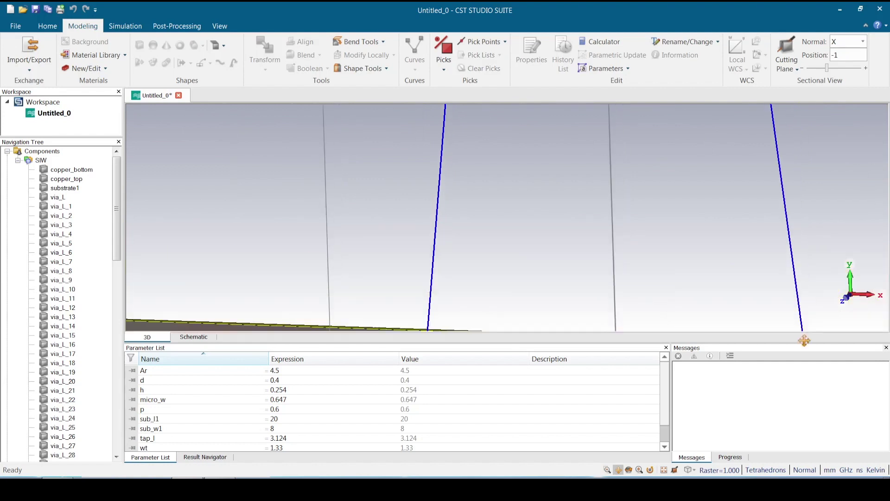
Step: Snap the profile's next two points to the upper-right and upper-left corners at the taper's narrow end
{"action": "scroll", "coordinate": [766, 284], "scroll_direction": "up", "scroll_amount": 8}
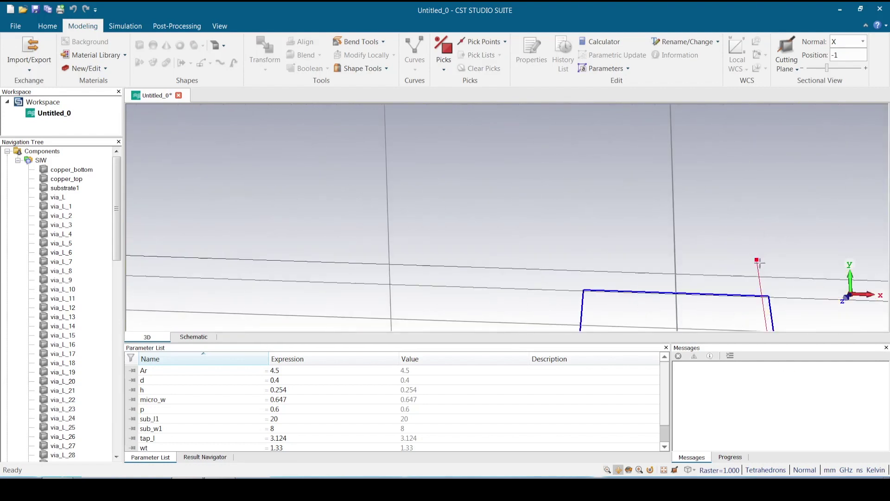
{"action": "double_click", "coordinate": [775, 295]}
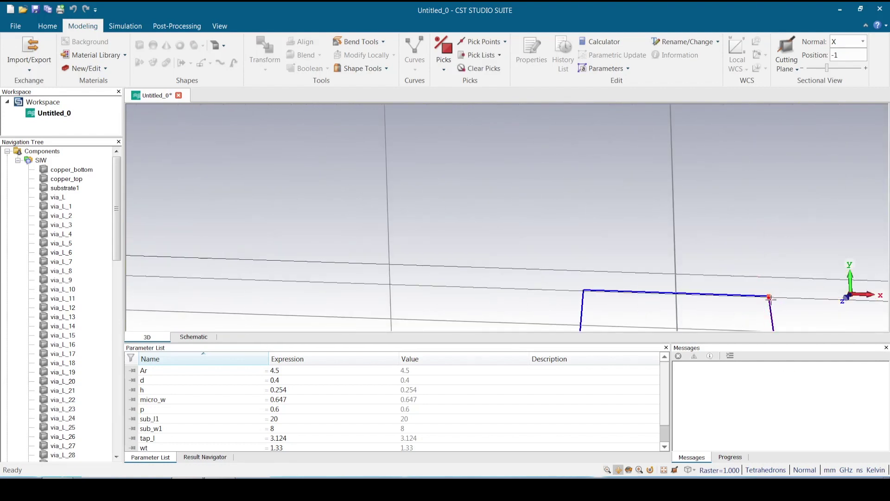
{"action": "left_click", "coordinate": [769, 295]}
{"action": "left_click", "coordinate": [583, 290]}
{"action": "middle_click_drag", "start_coordinate": [617, 291], "coordinate": [630, 109]}
{"action": "scroll", "coordinate": [604, 202], "scroll_direction": "down", "scroll_amount": 5}
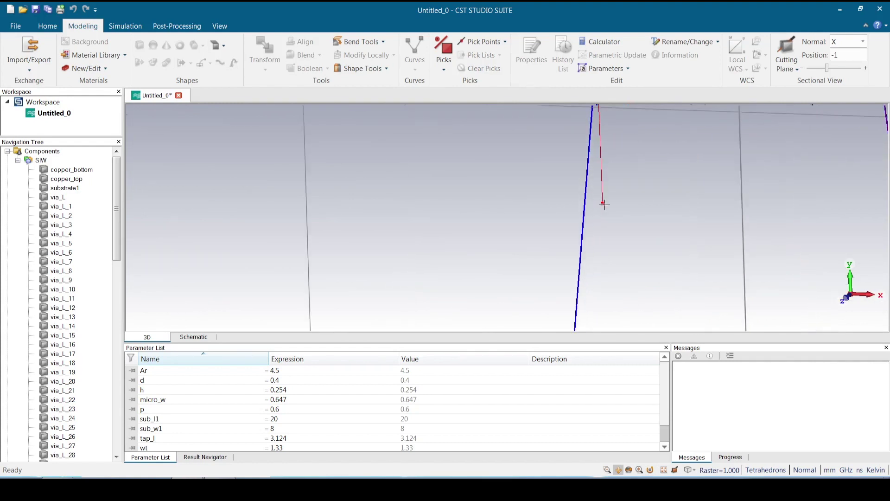
Step: Close the profile at the taper's lower-left corner and give it a freehand extrusion height of about -0.7 mm
{"action": "middle_click_drag", "start_coordinate": [604, 213], "coordinate": [567, 99]}
{"action": "key", "text": "p"}
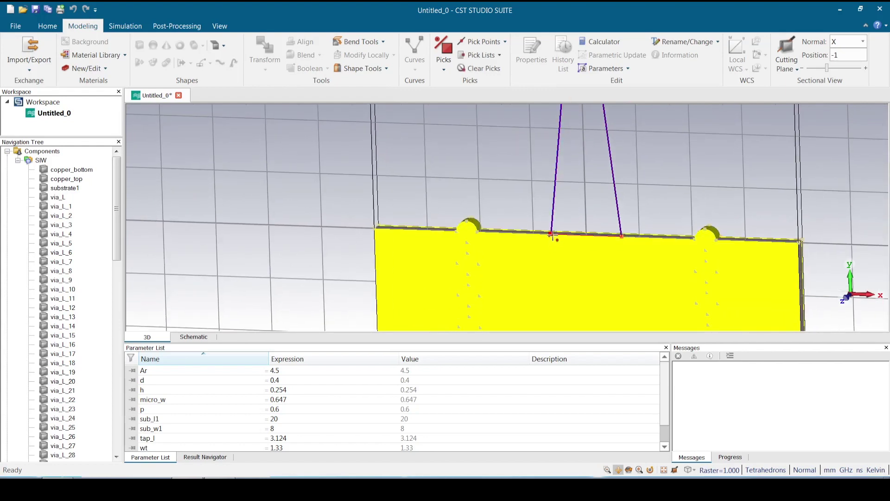
{"action": "scroll", "coordinate": [552, 236], "scroll_direction": "down", "scroll_amount": 5}
{"action": "scroll", "coordinate": [553, 241], "scroll_direction": "up", "scroll_amount": 8}
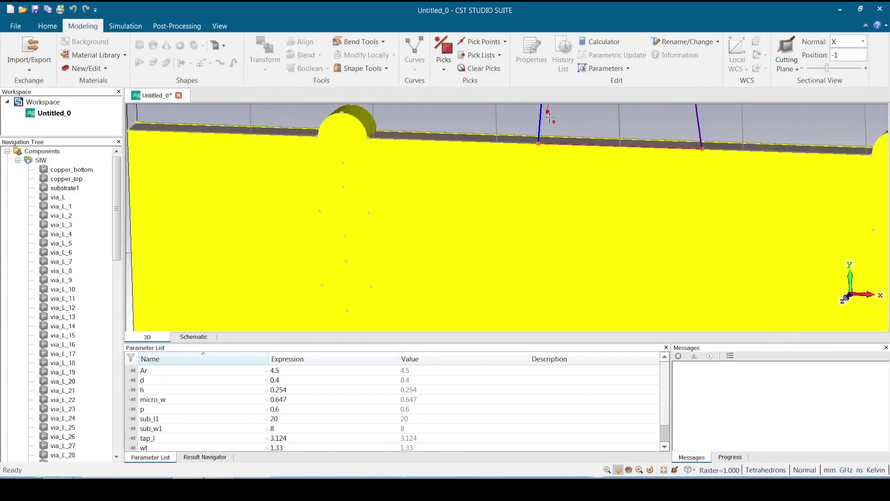
{"action": "left_click", "coordinate": [540, 143]}
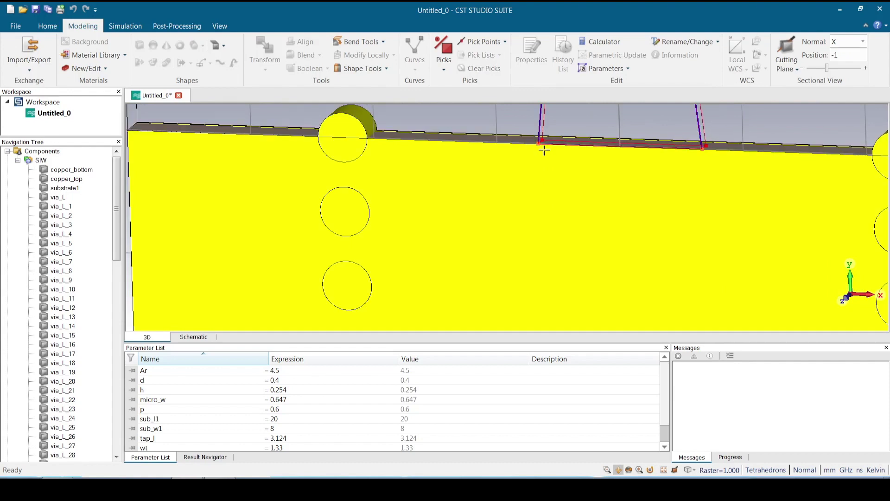
{"action": "scroll", "coordinate": [544, 150], "scroll_direction": "down", "scroll_amount": 4}
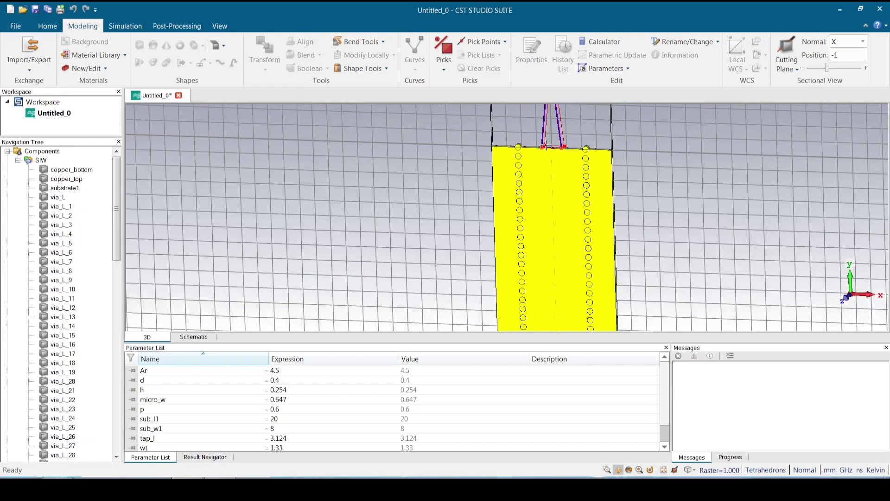
{"action": "key", "text": "Return"}
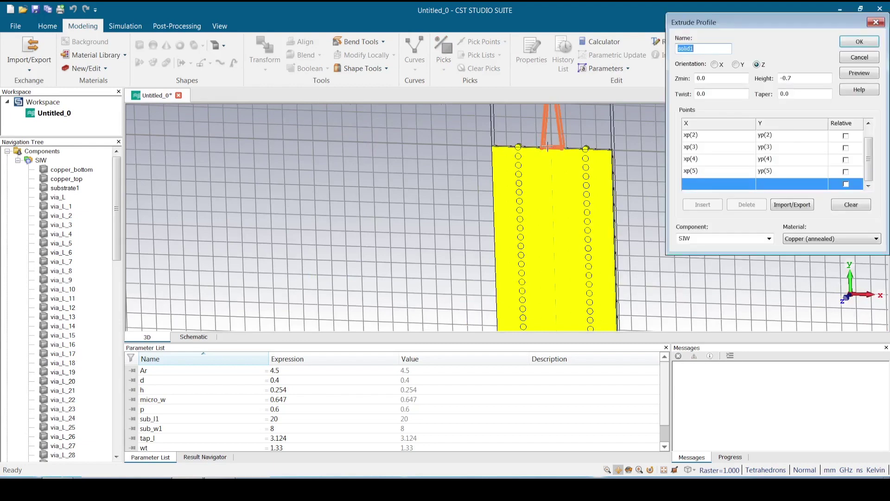
Step: Name the extruded taper solid tap
{"action": "left_click_drag", "start_coordinate": [761, 21], "coordinate": [219, 82]}
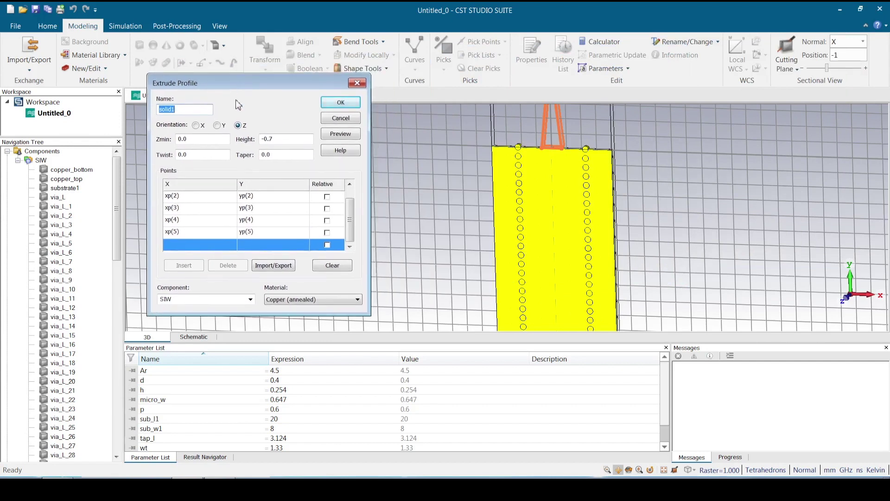
{"action": "left_click", "coordinate": [190, 113]}
{"action": "key", "text": "BackSpace"}
{"action": "key", "text": "BackSpace"}
{"action": "key", "text": "BackSpace"}
{"action": "key", "text": "BackSpace"}
{"action": "key", "text": "BackSpace"}
{"action": "key", "text": "BackSpace"}
{"action": "type", "text": "tap"}
Step: Set the taper's extrusion height to 0.017 mm and create the solid in a new component named Tap
{"action": "left_click", "coordinate": [281, 142]}
{"action": "key", "text": "BackSpace"}
{"action": "key", "text": "BackSpace"}
{"action": "key", "text": "BackSpace"}
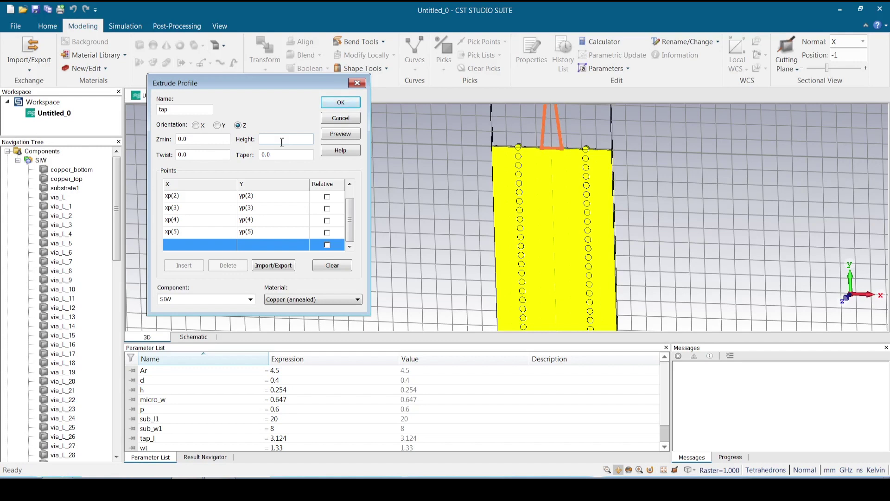
{"action": "type", "text": "0.017"}
{"action": "left_click", "coordinate": [243, 303]}
{"action": "type", "text": "Tap"}
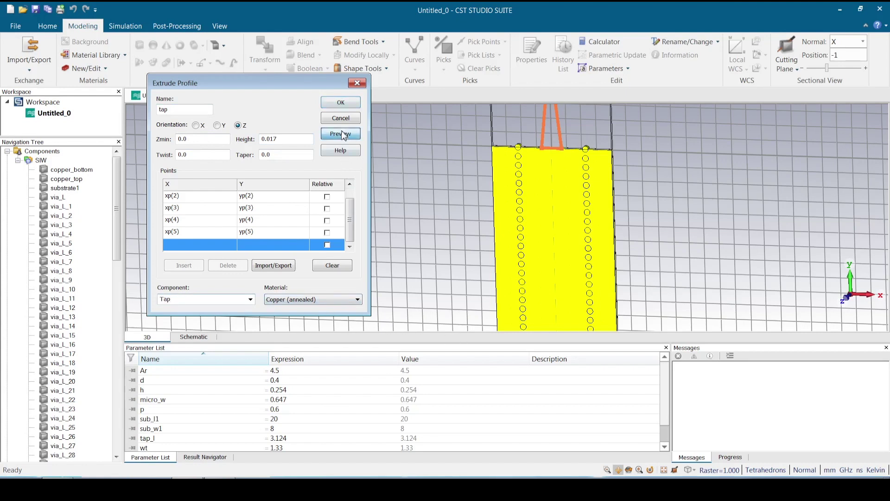
{"action": "left_click", "coordinate": [340, 102]}
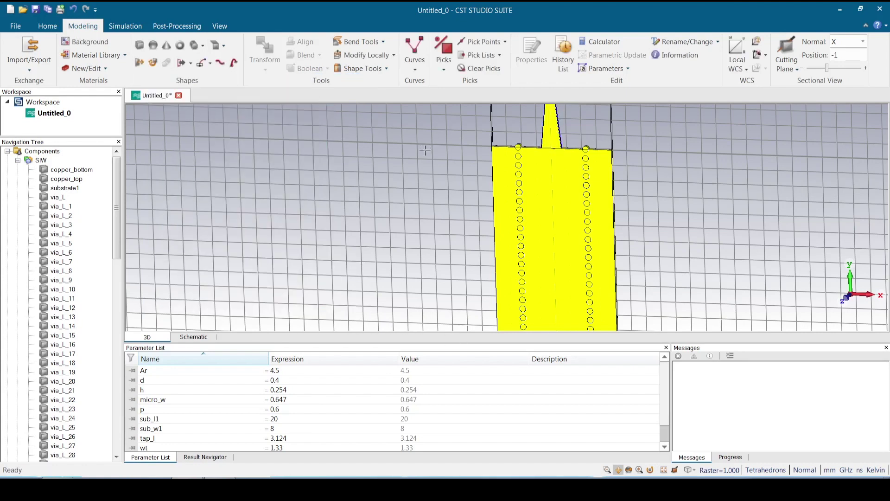
Step: Delete the taper's leftover profile curve, curve1, and confirm its removal
{"action": "scroll", "coordinate": [522, 174], "scroll_direction": "down", "scroll_amount": 4}
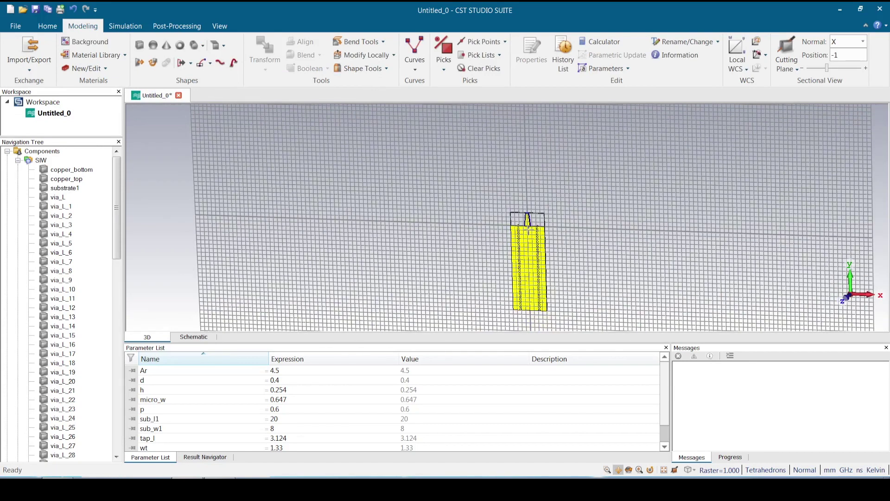
{"action": "scroll", "coordinate": [527, 228], "scroll_direction": "up", "scroll_amount": 5}
{"action": "left_click_drag", "start_coordinate": [548, 201], "coordinate": [507, 188]}
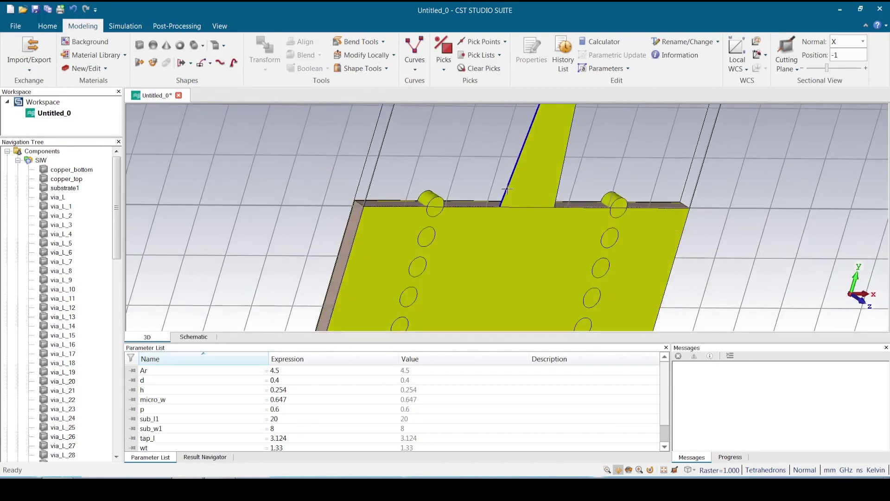
{"action": "scroll", "coordinate": [507, 189], "scroll_direction": "up", "scroll_amount": 5}
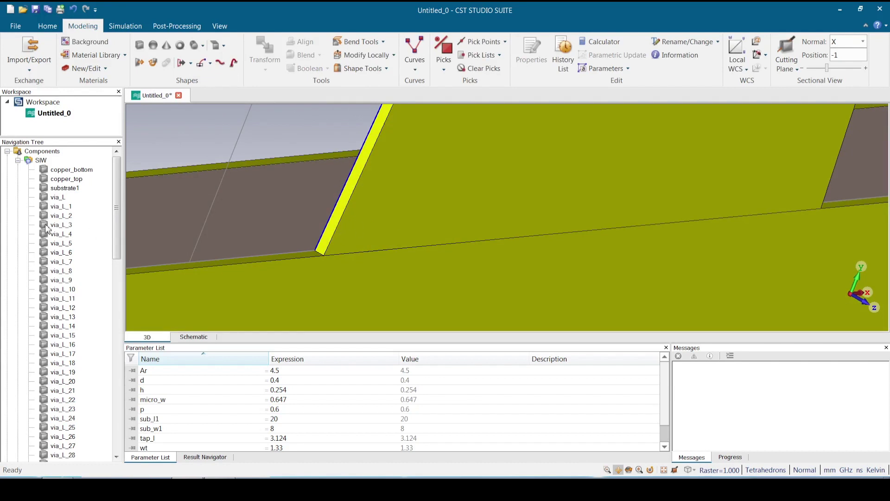
{"action": "left_click", "coordinate": [18, 160]}
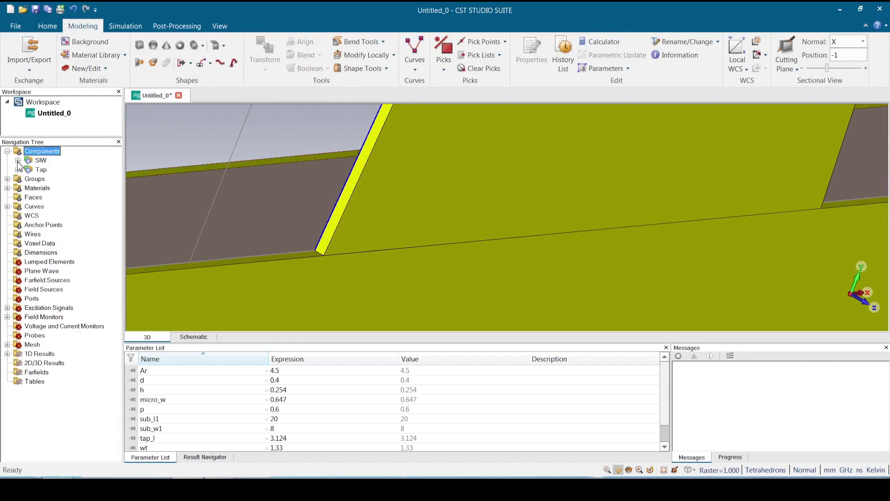
{"action": "left_click", "coordinate": [8, 207]}
{"action": "left_click", "coordinate": [41, 215]}
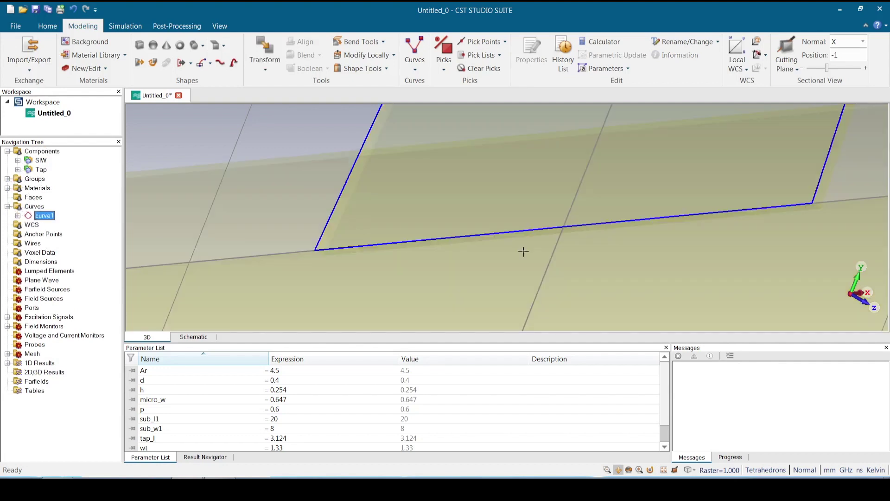
{"action": "scroll", "coordinate": [523, 251], "scroll_direction": "down", "scroll_amount": 6}
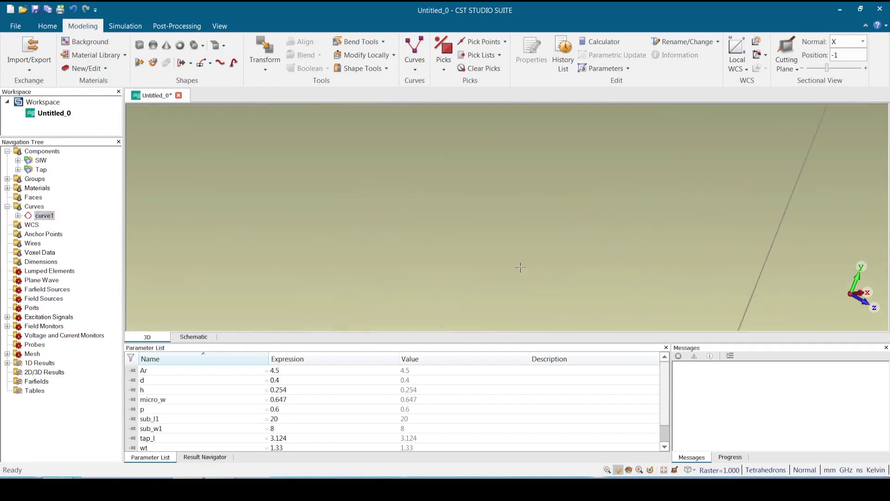
{"action": "key", "text": "Delete"}
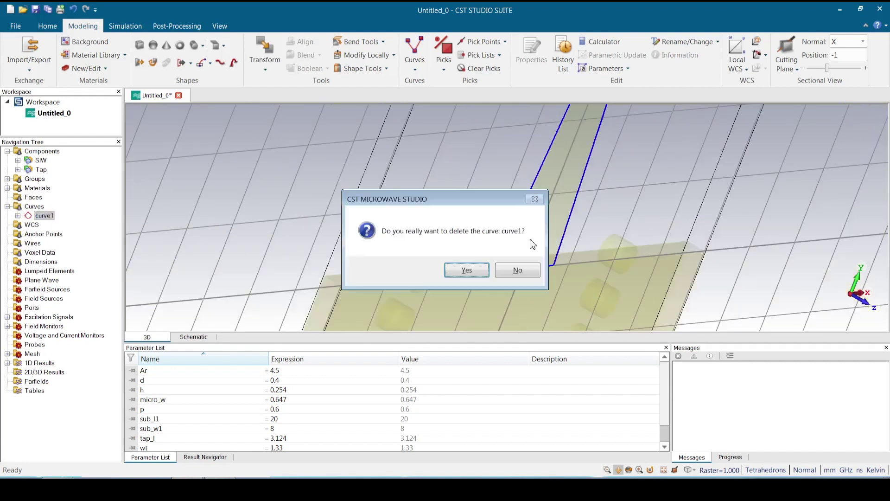
{"action": "left_click", "coordinate": [460, 270]}
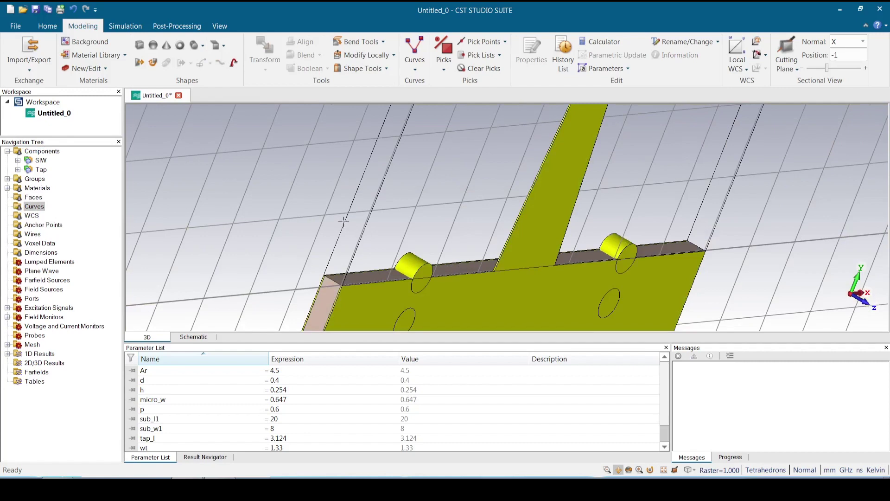
Step: Pick the end face at the taper's narrow end and start a face extrusion from it
{"action": "left_click_drag", "start_coordinate": [462, 251], "coordinate": [437, 310]}
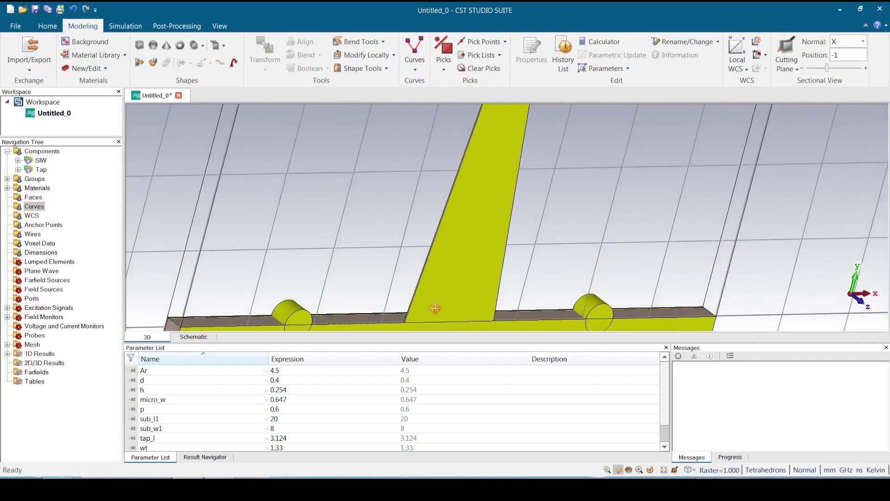
{"action": "scroll", "coordinate": [442, 274], "scroll_direction": "up", "scroll_amount": 3}
{"action": "scroll", "coordinate": [442, 274], "scroll_direction": "down", "scroll_amount": 3}
{"action": "scroll", "coordinate": [442, 273], "scroll_direction": "down", "scroll_amount": 5}
{"action": "scroll", "coordinate": [418, 265], "scroll_direction": "up", "scroll_amount": 1}
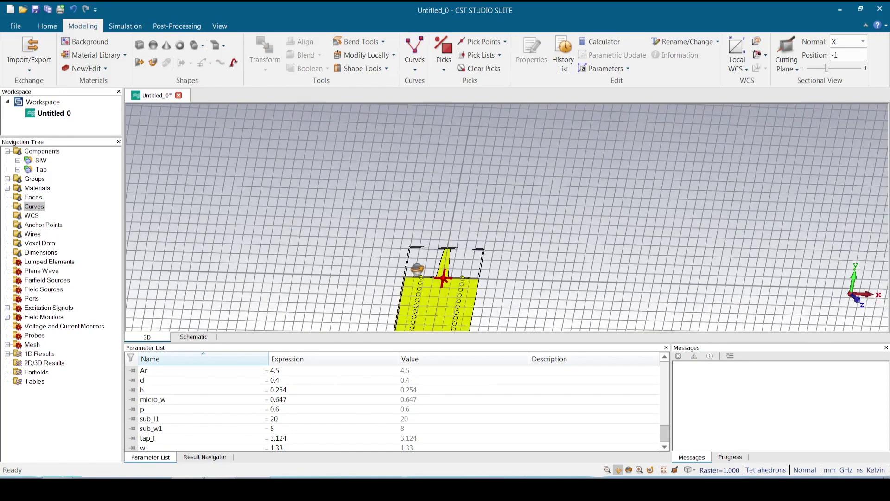
{"action": "scroll", "coordinate": [418, 265], "scroll_direction": "down", "scroll_amount": 1}
{"action": "scroll", "coordinate": [460, 248], "scroll_direction": "up", "scroll_amount": 3}
{"action": "scroll", "coordinate": [419, 252], "scroll_direction": "up", "scroll_amount": 3}
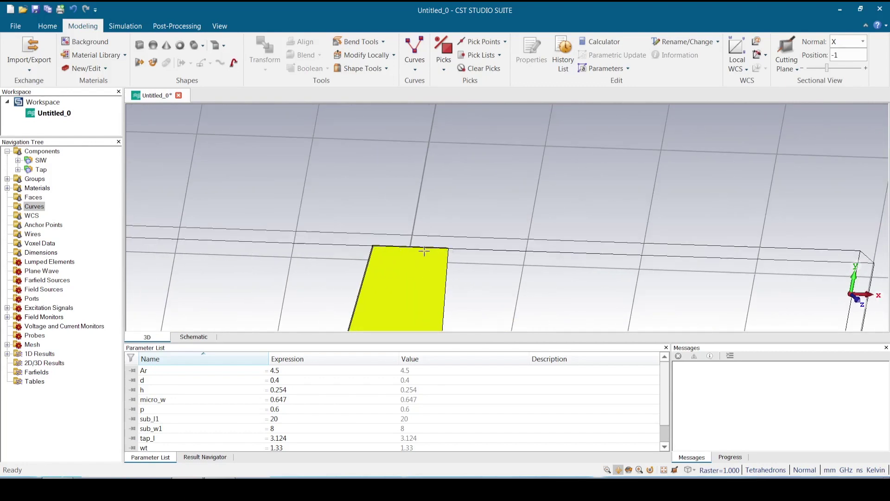
{"action": "scroll", "coordinate": [424, 252], "scroll_direction": "up", "scroll_amount": 2}
{"action": "scroll", "coordinate": [417, 271], "scroll_direction": "up", "scroll_amount": 4}
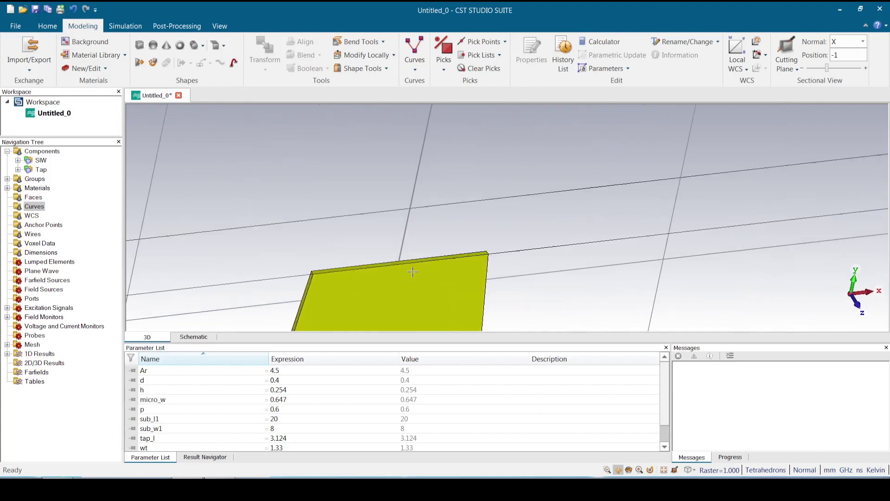
{"action": "key", "text": "f"}
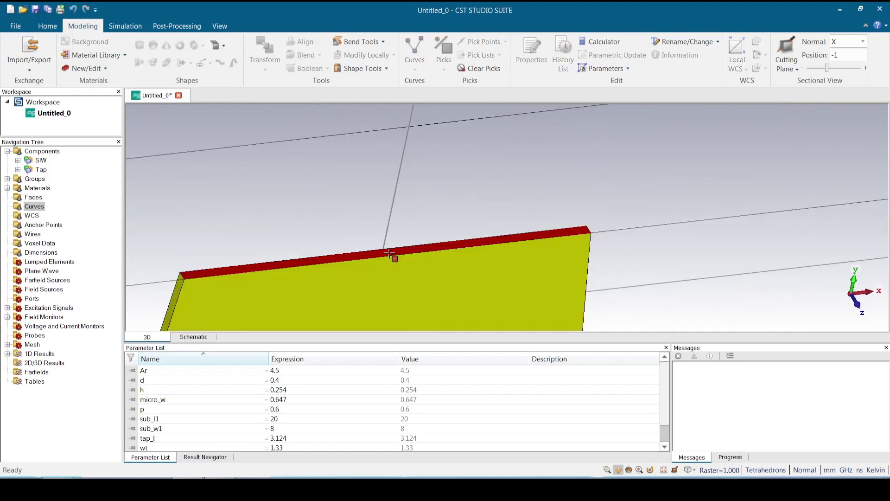
{"action": "double_click", "coordinate": [389, 252]}
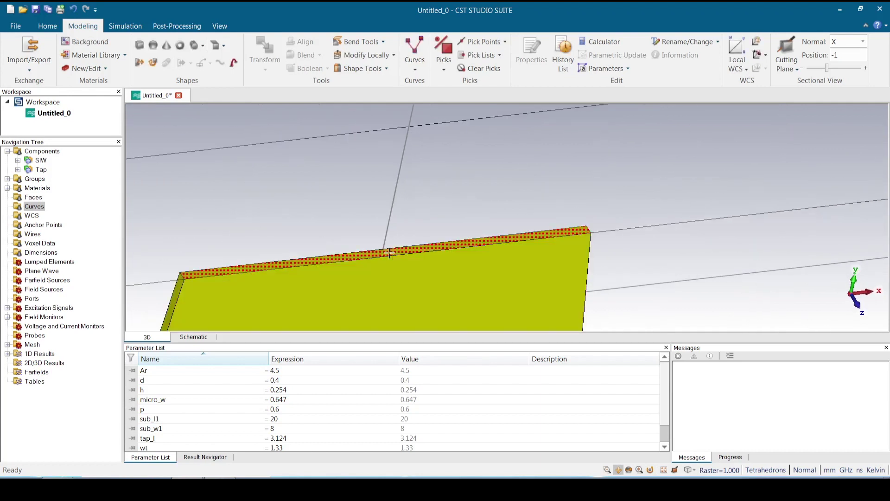
{"action": "left_click", "coordinate": [141, 66]}
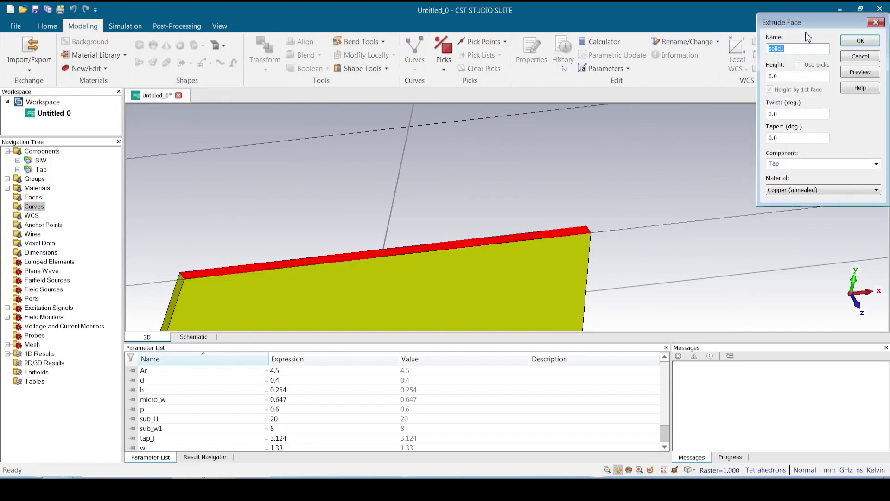
Step: Name the extruded solid microstrip and set its height to the parameter micro_l
{"action": "left_click", "coordinate": [805, 50]}
{"action": "key", "text": "BackSpace"}
{"action": "key", "text": "BackSpace"}
{"action": "left_click_drag", "start_coordinate": [789, 76], "coordinate": [756, 79]}
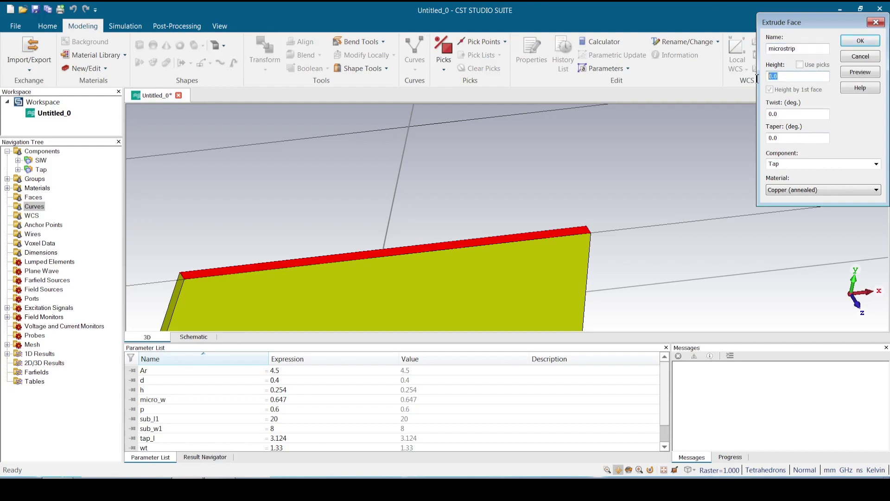
{"action": "type", "text": "d"}
{"action": "type", "text": "micro_l"}
{"action": "left_click_drag", "start_coordinate": [843, 23], "coordinate": [751, 29]}
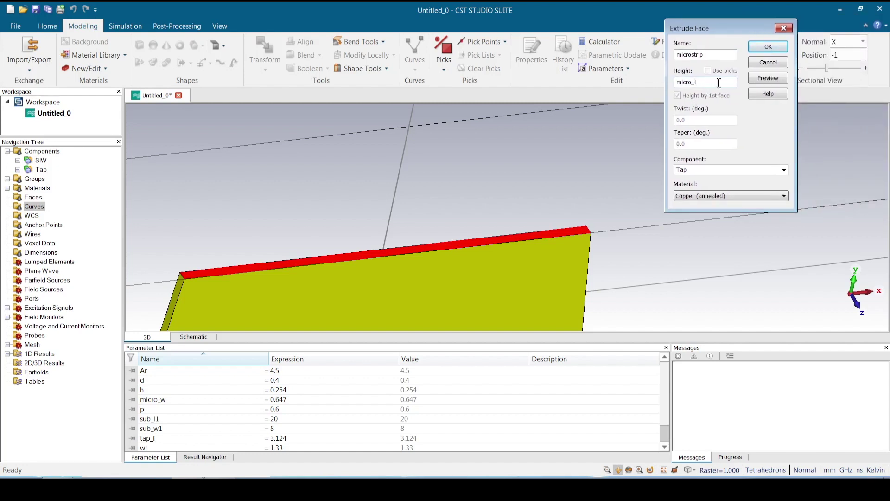
Step: Define the missing parameter micro_l as 6 and create the annealed copper microstrip in the Tap component
{"action": "left_click", "coordinate": [768, 78]}
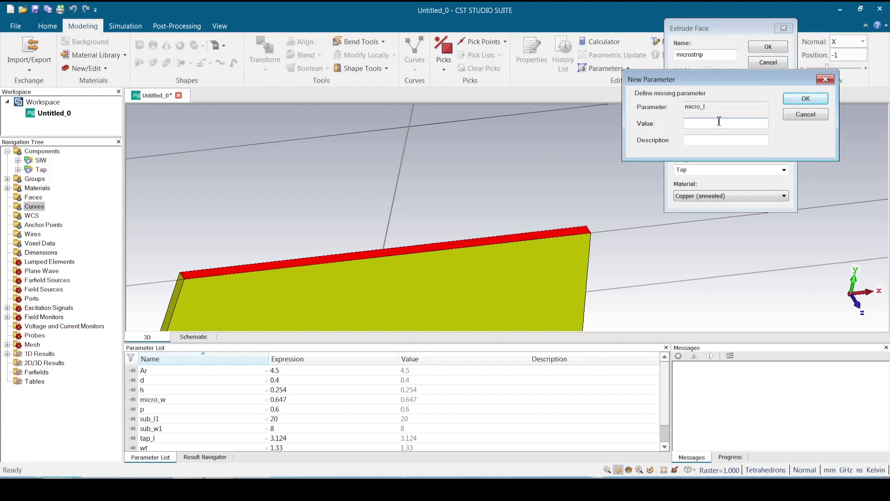
{"action": "type", "text": "6"}
{"action": "left_click", "coordinate": [819, 98]}
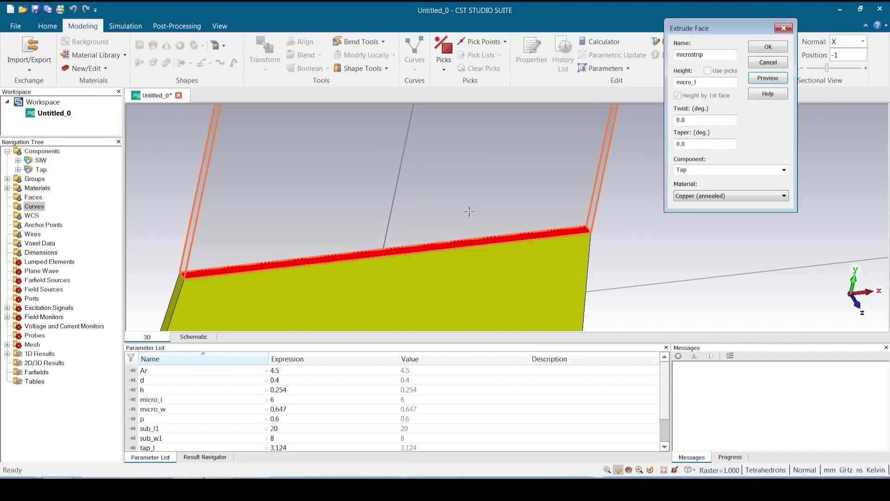
{"action": "scroll", "coordinate": [469, 206], "scroll_direction": "down", "scroll_amount": 5}
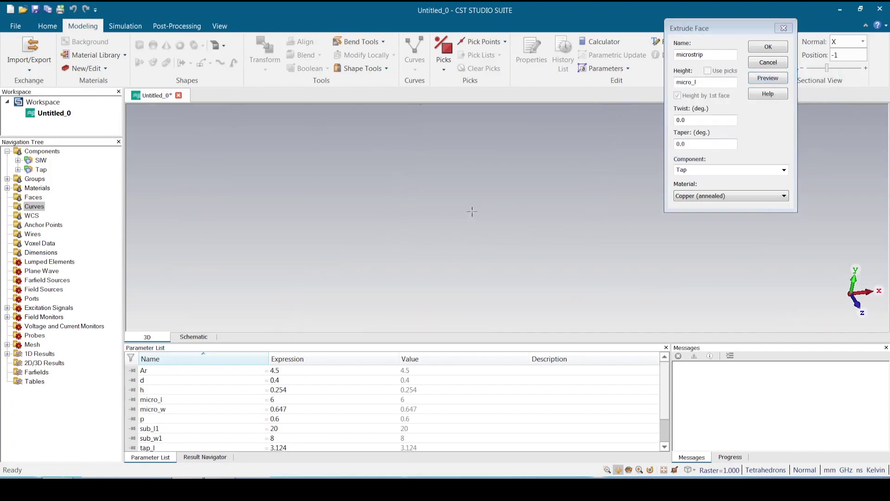
{"action": "left_click", "coordinate": [768, 46]}
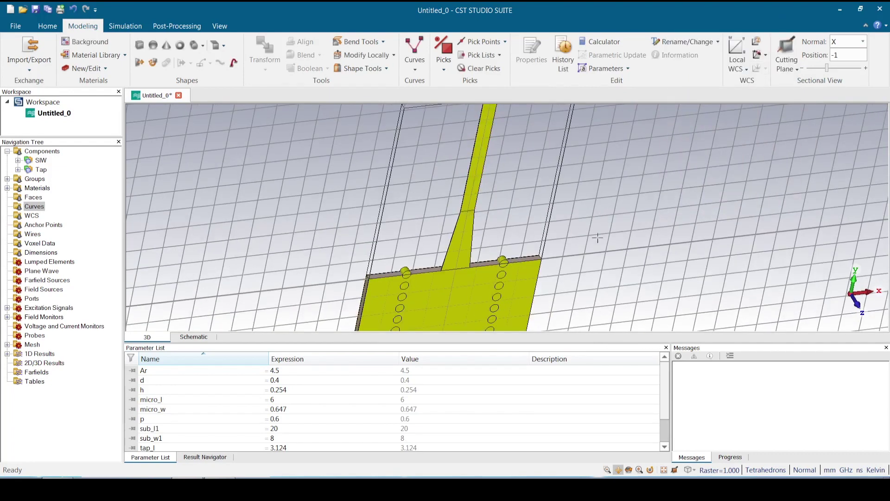
Step: Pick the SIW substrate's end face at the taper side and start a face extrusion from it
{"action": "scroll", "coordinate": [597, 238], "scroll_direction": "down", "scroll_amount": 3}
{"action": "mouse_move", "coordinate": [532, 243]}
{"action": "left_mouse_down"}
{"action": "mouse_move", "coordinate": [561, 248]}
{"action": "mouse_move", "coordinate": [533, 244]}
{"action": "left_mouse_up"}
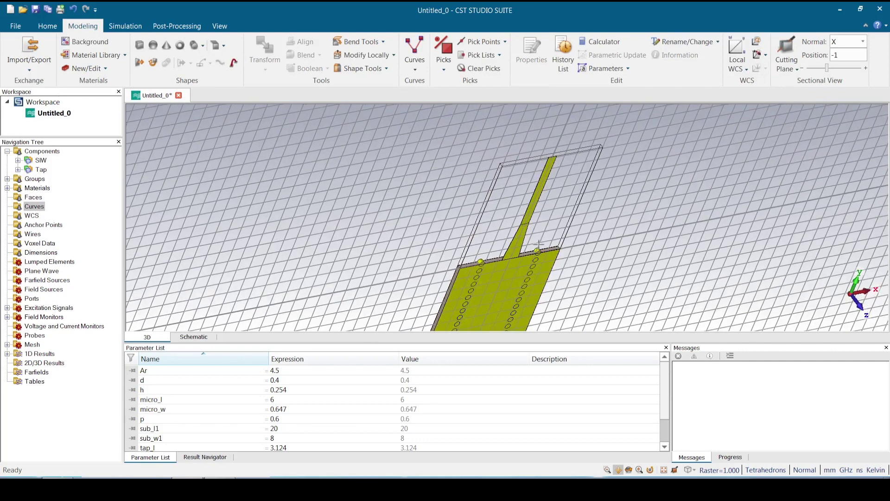
{"action": "scroll", "coordinate": [532, 261], "scroll_direction": "up", "scroll_amount": 2}
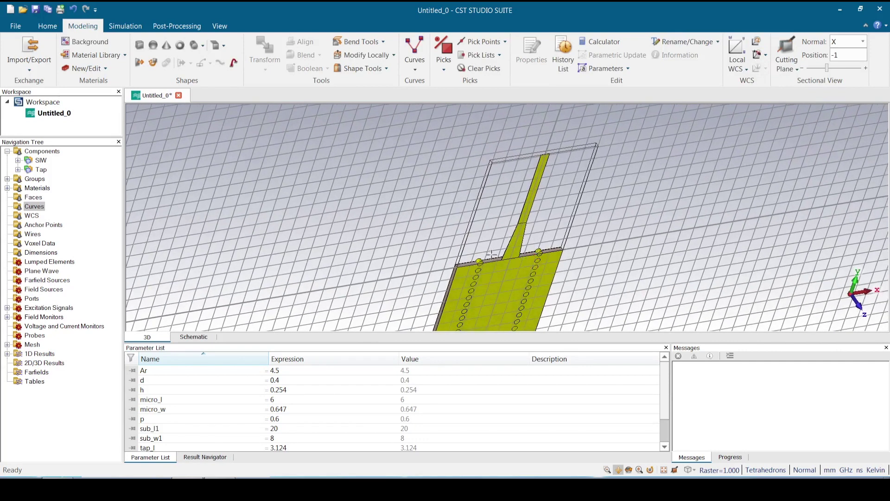
{"action": "scroll", "coordinate": [533, 260], "scroll_direction": "up", "scroll_amount": 3}
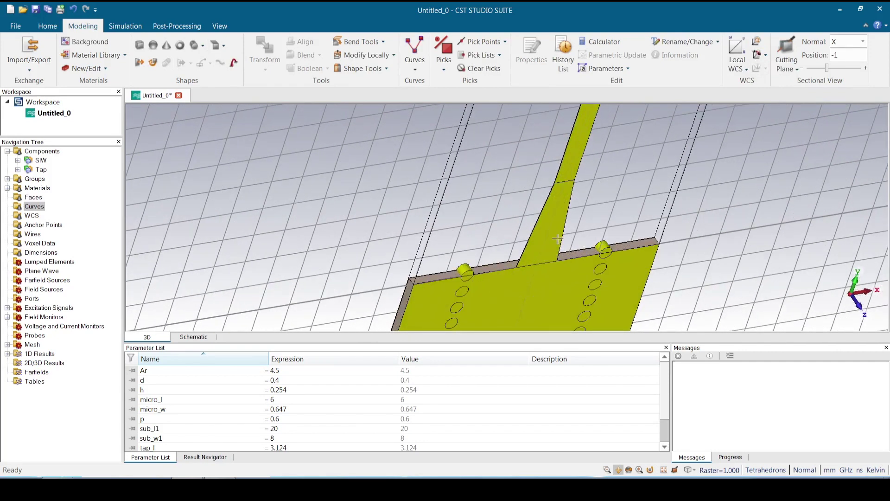
{"action": "scroll", "coordinate": [485, 265], "scroll_direction": "up", "scroll_amount": 3}
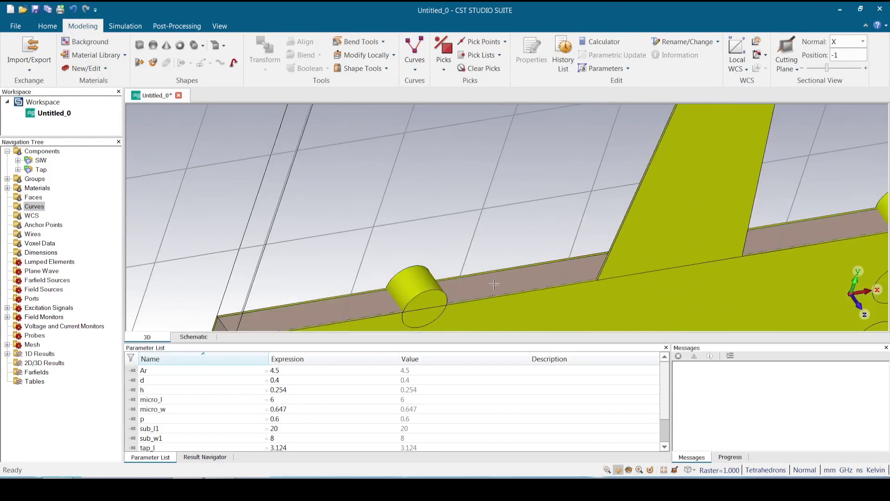
{"action": "middle_click_drag", "start_coordinate": [535, 284], "coordinate": [485, 266]}
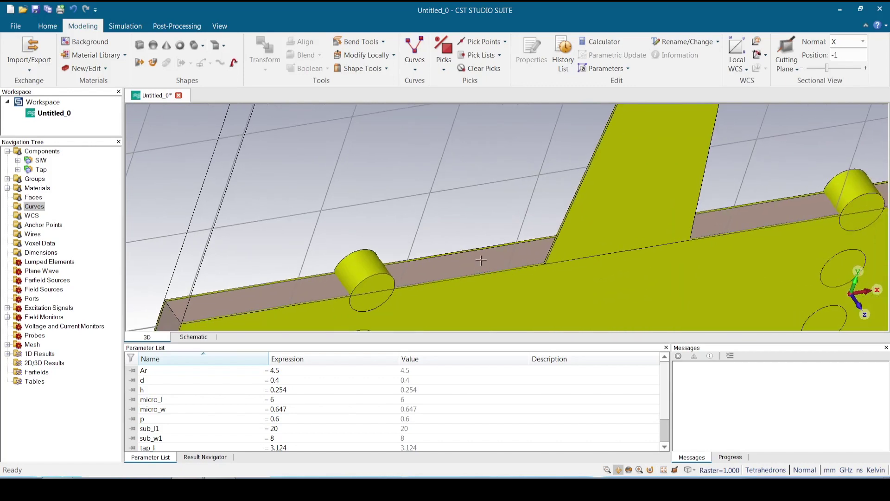
{"action": "key", "text": "f"}
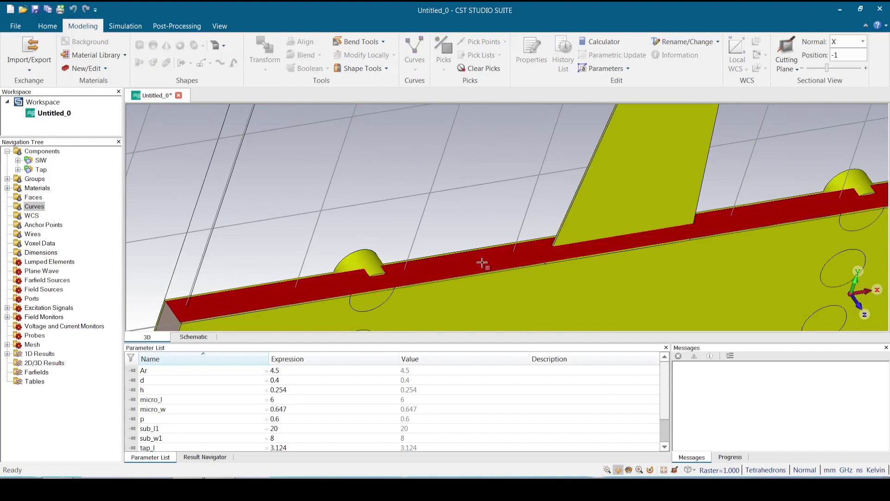
{"action": "left_click", "coordinate": [511, 263]}
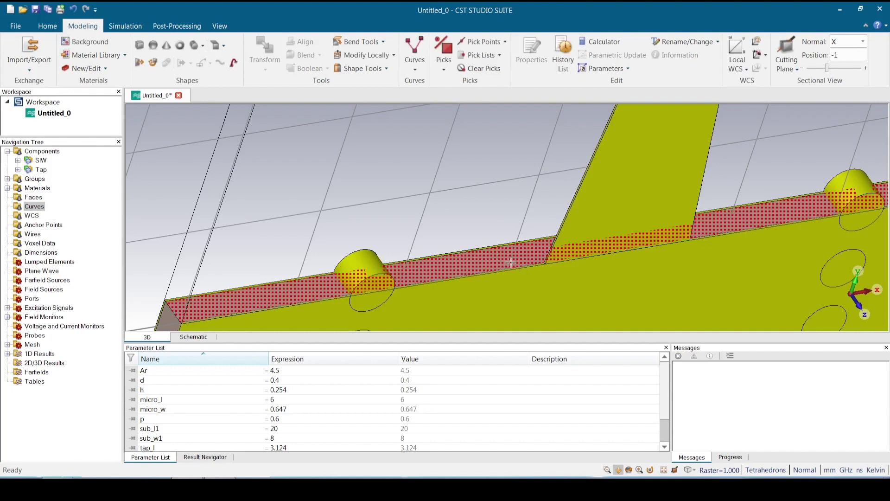
{"action": "left_click", "coordinate": [141, 62]}
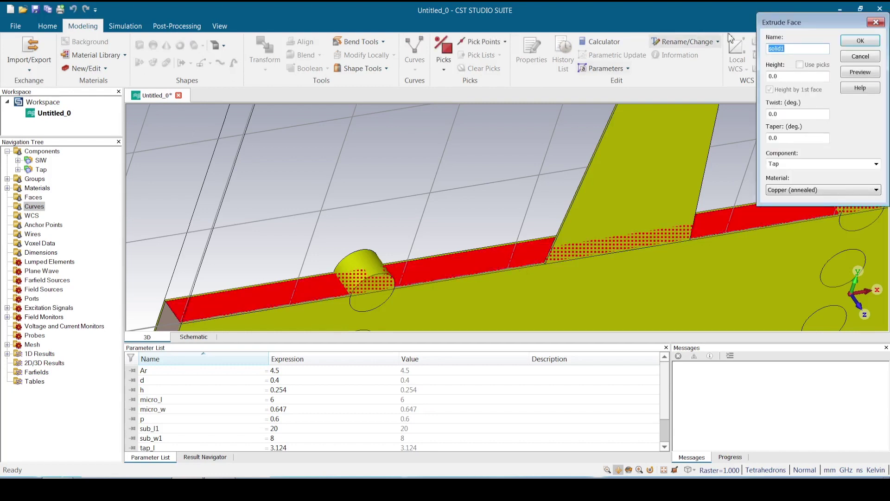
Step: Name the extruded substrate section substrate2 and enter tap_l as its height
{"action": "left_click_drag", "start_coordinate": [810, 21], "coordinate": [394, 67]}
{"action": "left_click", "coordinate": [382, 95]}
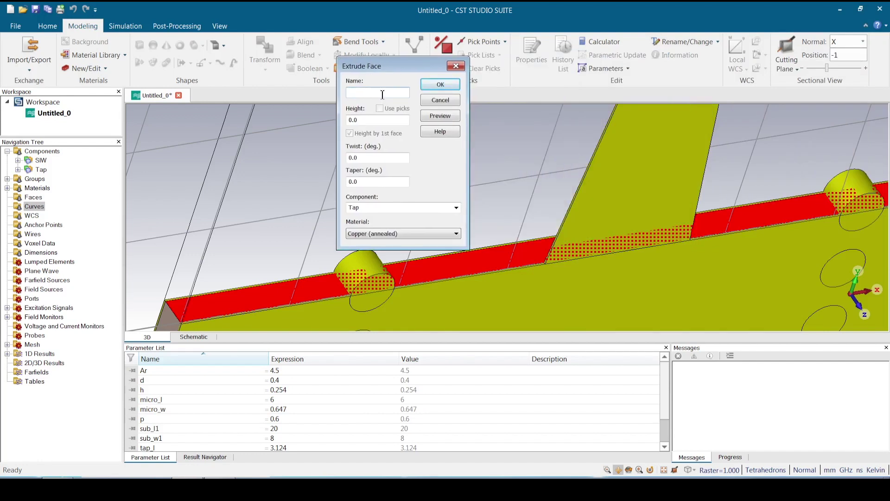
{"action": "type", "text": "substrate2"}
{"action": "left_click_drag", "start_coordinate": [367, 120], "coordinate": [348, 121]}
{"action": "key", "text": "BackSpace"}
{"action": "type", "text": "tap_l"}
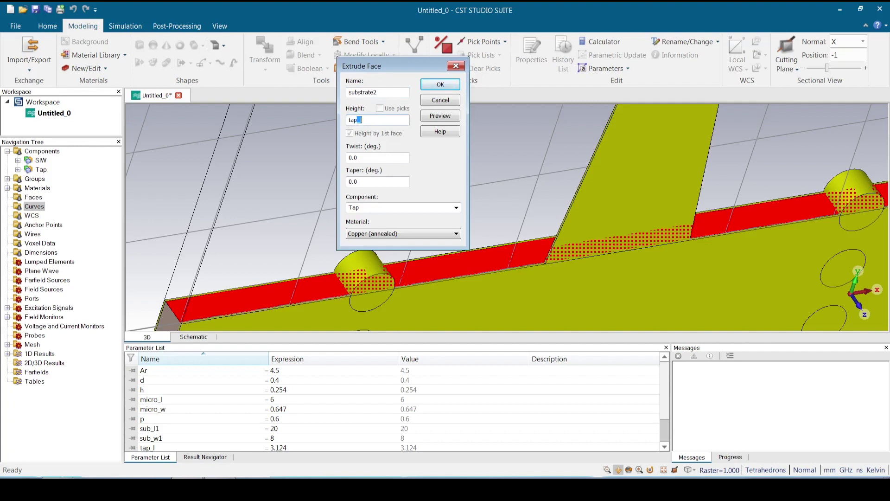
Step: Extend the height expression to tap_l+micro_l with a twist of 0, and preview the extrusion
{"action": "key", "text": "Tab"}
{"action": "type", "text": "+"}
{"action": "left_click", "coordinate": [379, 121]}
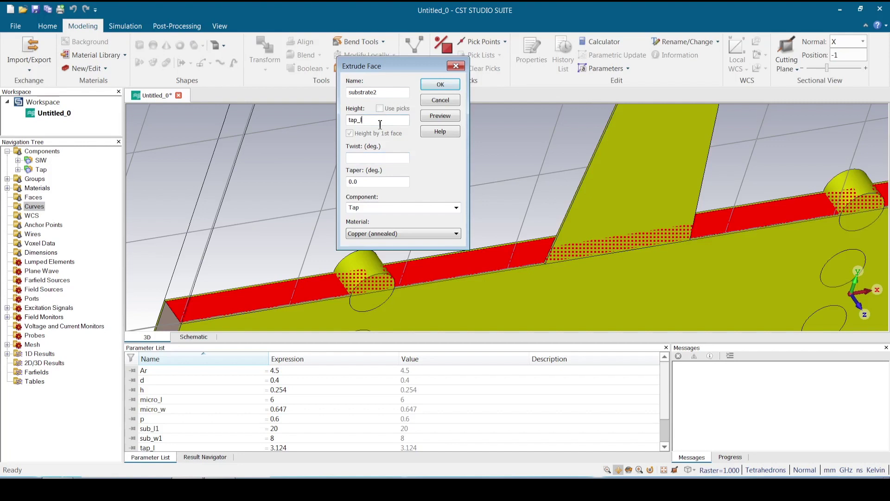
{"action": "left_click", "coordinate": [350, 159]}
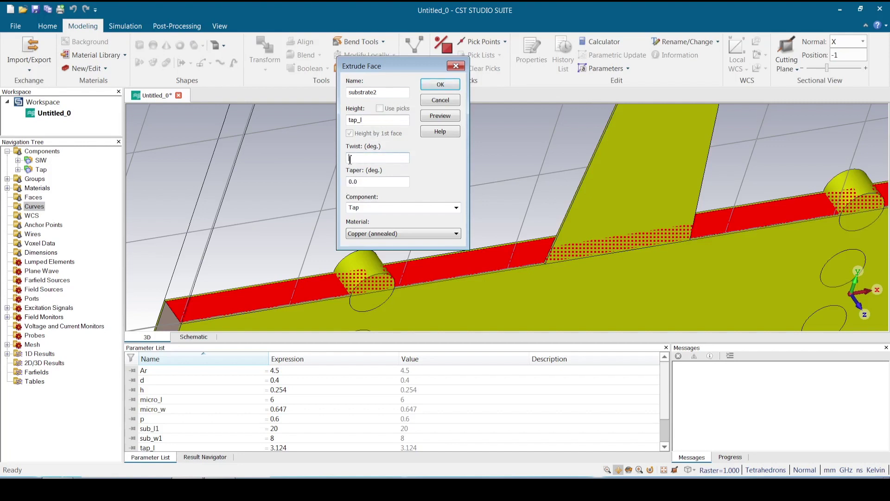
{"action": "left_click", "coordinate": [363, 121]}
{"action": "type", "text": "+micro_l"}
{"action": "left_click", "coordinate": [427, 118]}
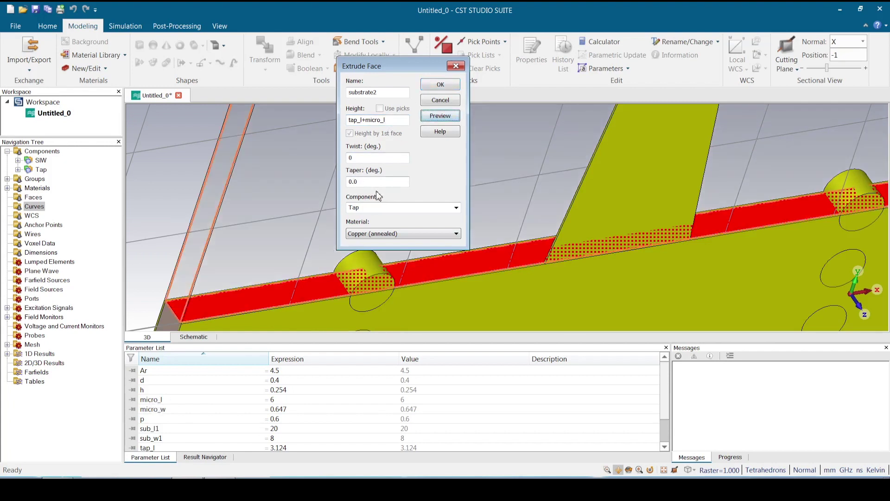
Step: Assign Rogers RT6002 (lossy) to substrate2 and create the solid in the Tap component
{"action": "left_click_drag", "start_coordinate": [532, 221], "coordinate": [534, 235]}
{"action": "scroll", "coordinate": [534, 235], "scroll_direction": "up", "scroll_amount": 3}
{"action": "scroll", "coordinate": [534, 235], "scroll_direction": "down", "scroll_amount": 3}
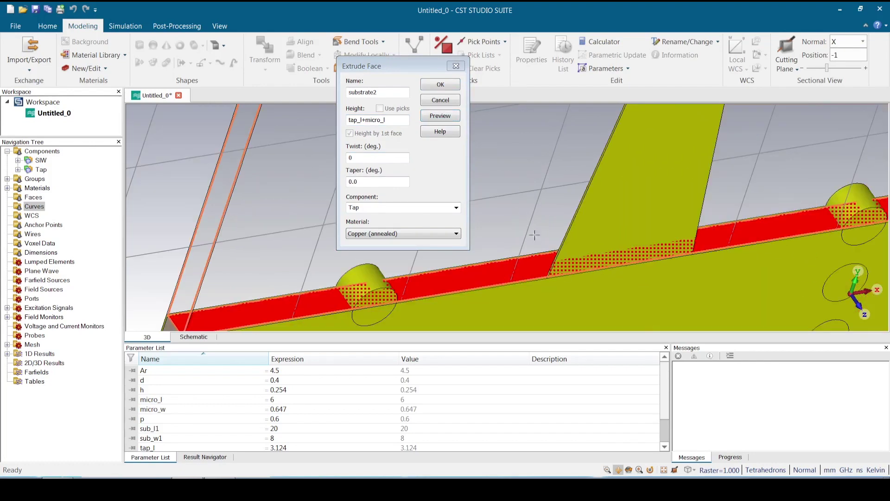
{"action": "scroll", "coordinate": [535, 235], "scroll_direction": "down", "scroll_amount": 5}
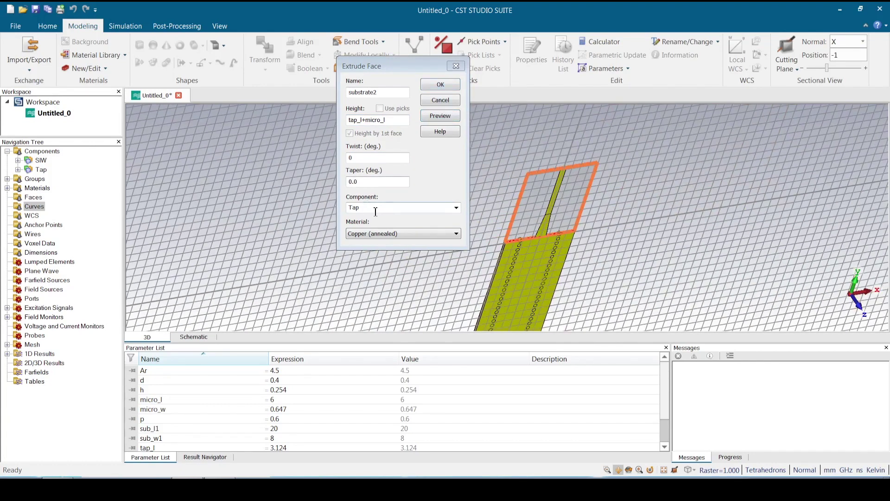
{"action": "left_click", "coordinate": [372, 236]}
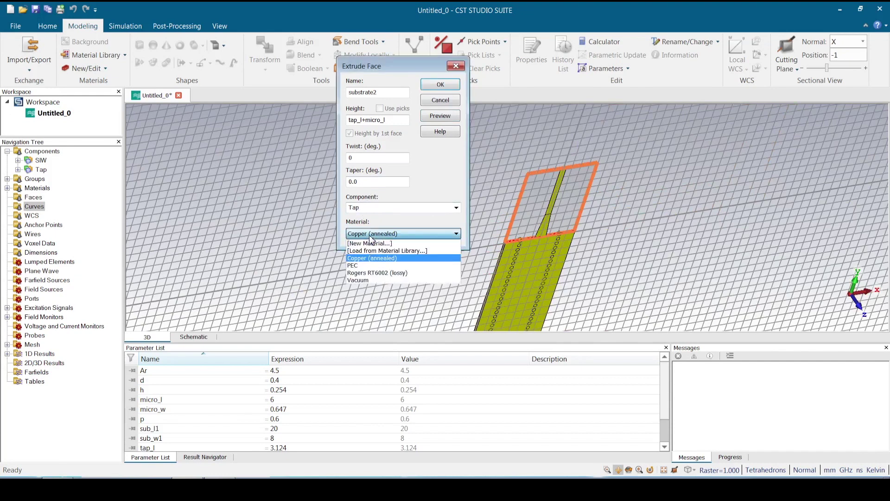
{"action": "left_click", "coordinate": [385, 273]}
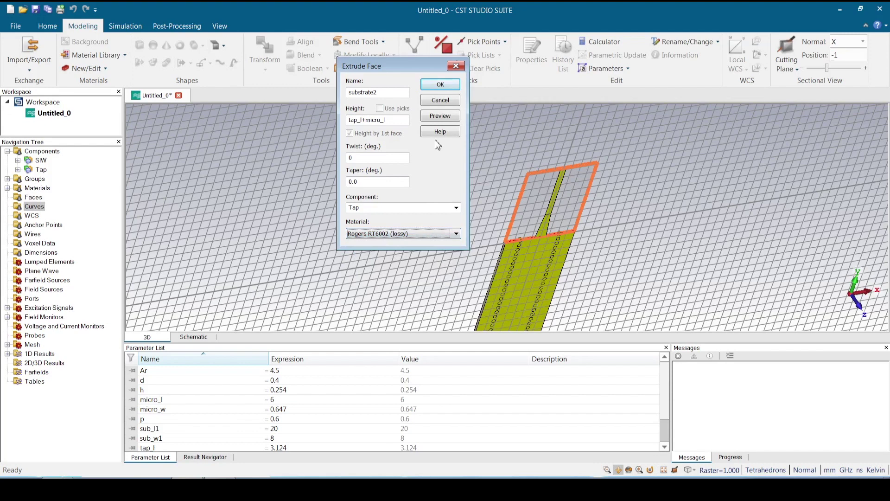
{"action": "left_click", "coordinate": [441, 84]}
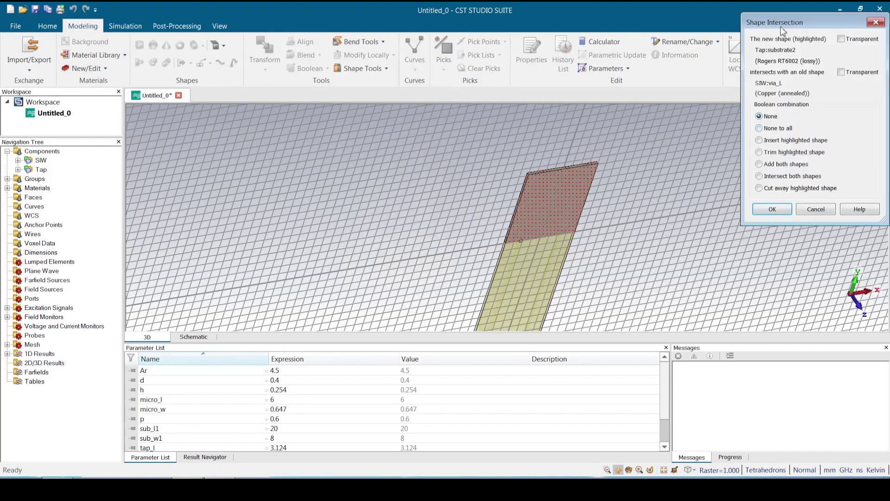
Step: Resolve the shape intersections of substrate2 by applying no Boolean combination to all of them
{"action": "left_click", "coordinate": [774, 130]}
{"action": "left_click", "coordinate": [772, 209]}
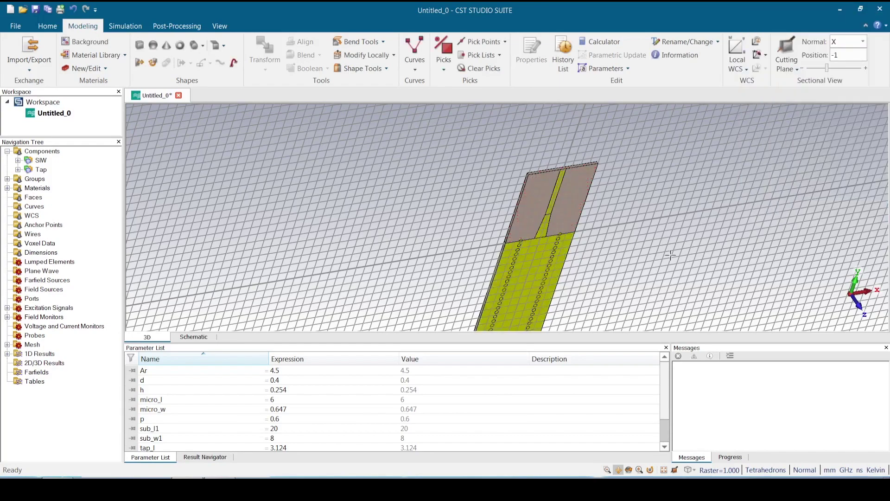
Step: Pick the thin end face of the SIW bottom copper layer where it meets the taper substrate
{"action": "left_click_drag", "start_coordinate": [670, 255], "coordinate": [652, 294]}
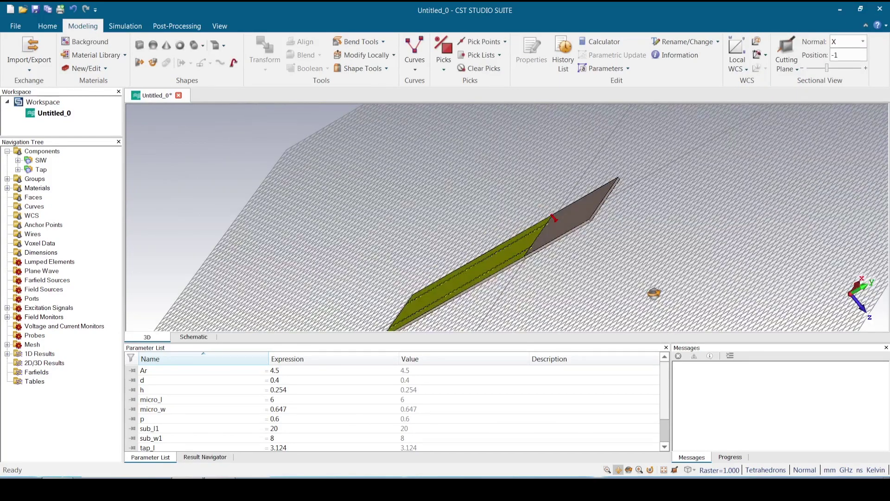
{"action": "scroll", "coordinate": [560, 246], "scroll_direction": "up", "scroll_amount": 3}
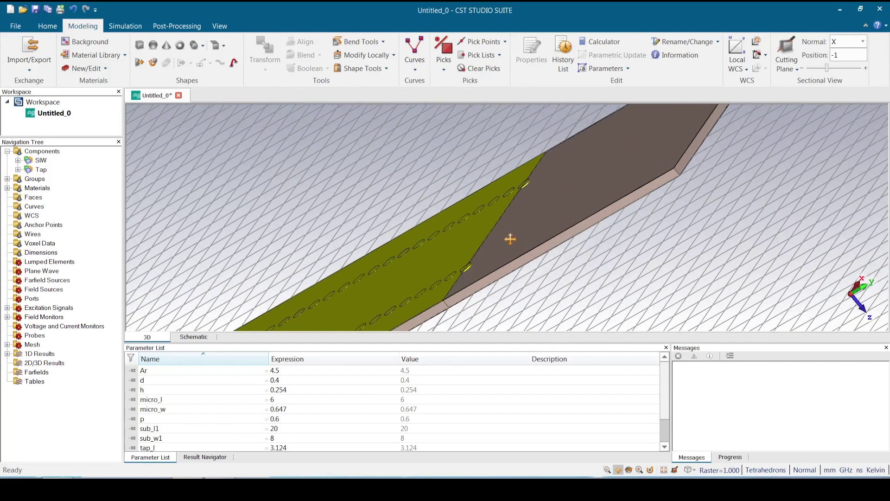
{"action": "scroll", "coordinate": [510, 237], "scroll_direction": "up", "scroll_amount": 3}
{"action": "scroll", "coordinate": [513, 241], "scroll_direction": "up", "scroll_amount": 5}
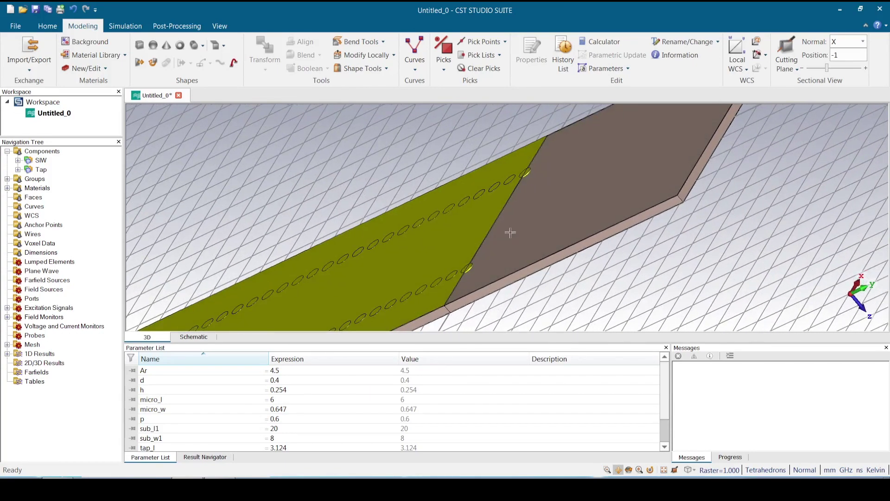
{"action": "key", "text": "f"}
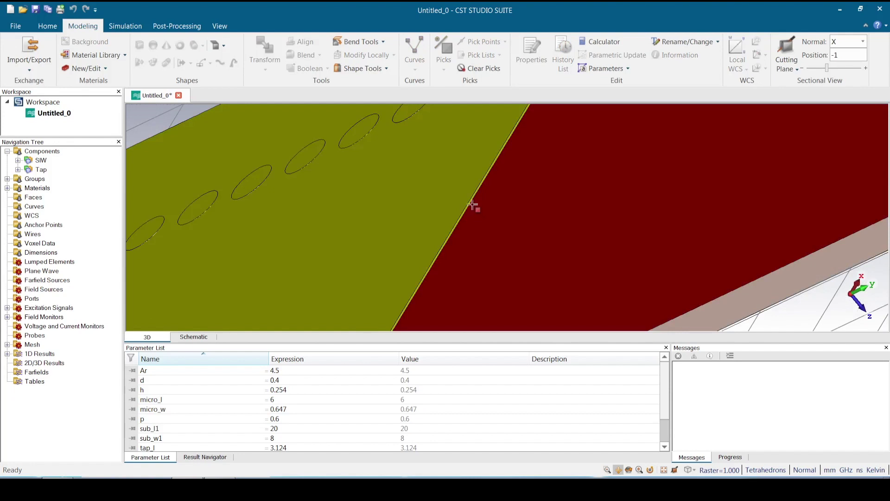
{"action": "left_click", "coordinate": [476, 212]}
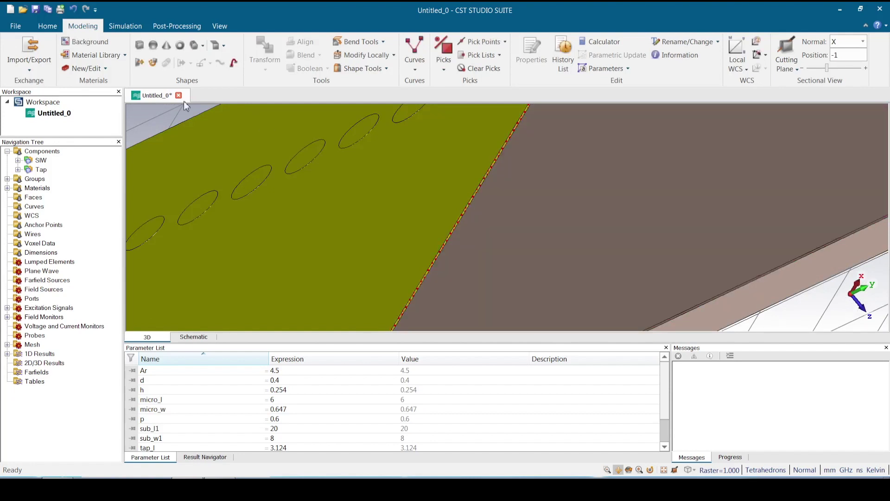
Step: Extrude the picked face as copper_bottom2 in component Tap with height tap_l+micro_l, applying no Boolean combination to all intersections
{"action": "left_click", "coordinate": [139, 63]}
{"action": "left_click", "coordinate": [805, 48]}
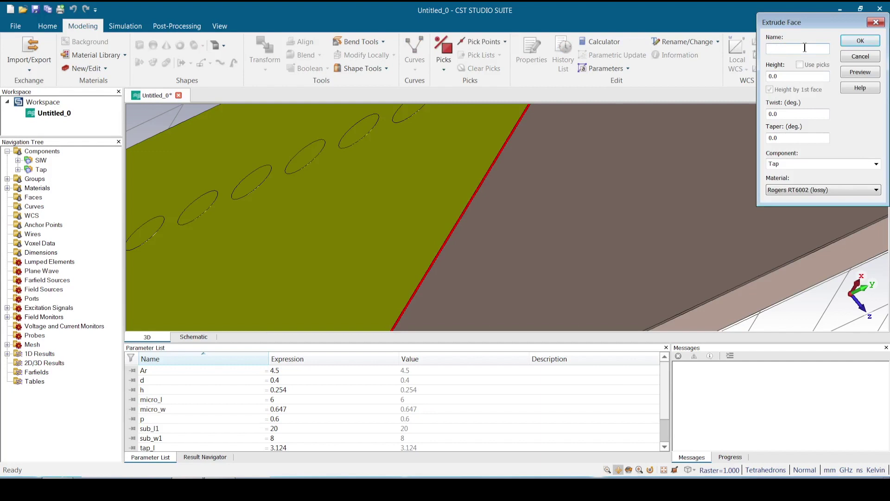
{"action": "type", "text": "copper_bottom2"}
{"action": "left_click_drag", "start_coordinate": [794, 77], "coordinate": [745, 79]}
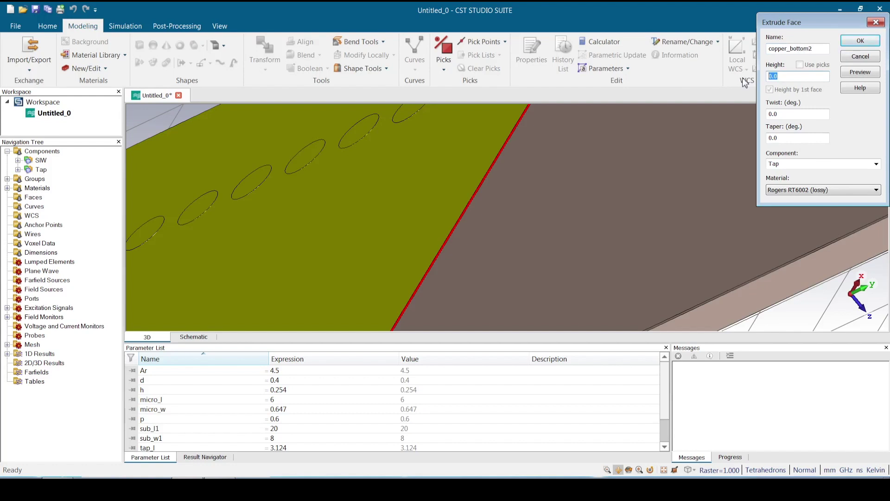
{"action": "type", "text": "tap"}
{"action": "key", "text": "Tab"}
{"action": "type", "text": "+"}
{"action": "left_click", "coordinate": [799, 75]}
{"action": "type", "text": "micro_l"}
{"action": "left_click", "coordinate": [860, 73]}
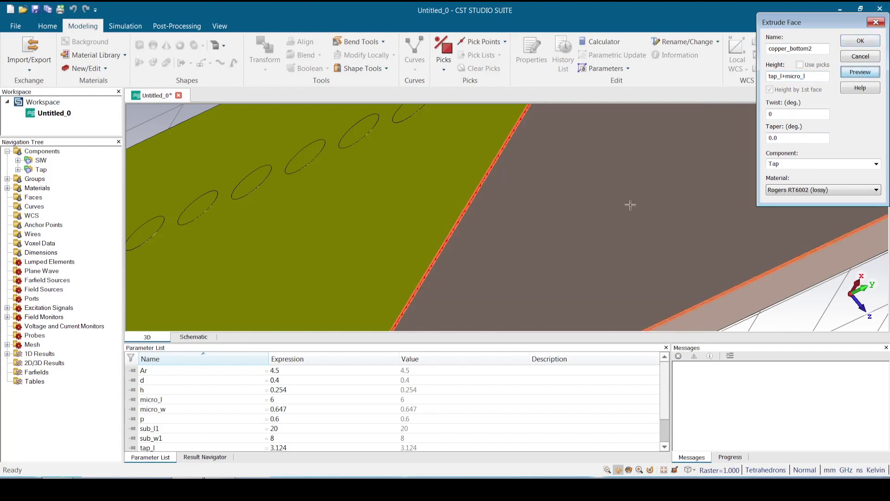
{"action": "left_click", "coordinate": [865, 41]}
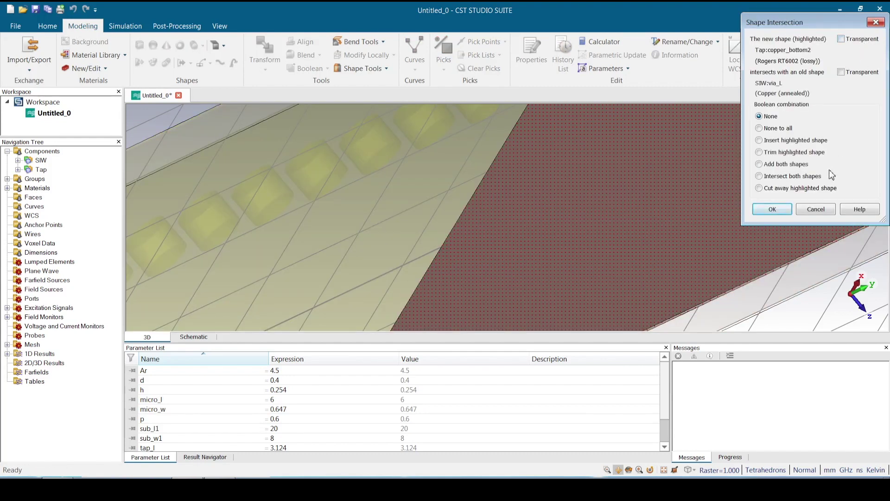
{"action": "left_click", "coordinate": [782, 128]}
{"action": "left_click", "coordinate": [772, 209]}
Step: Assign the Copper (annealed) material to copper_bottom2 in the Tap component
{"action": "left_click_drag", "start_coordinate": [789, 277], "coordinate": [595, 126]}
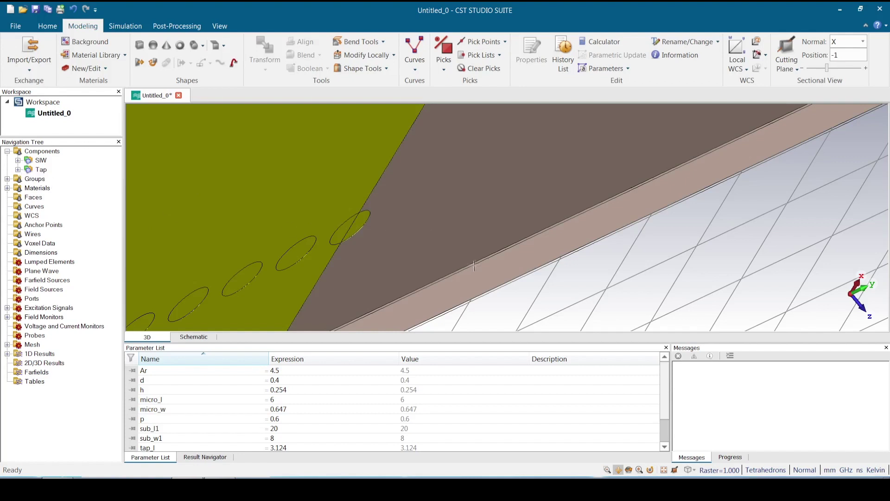
{"action": "left_click", "coordinate": [18, 170]}
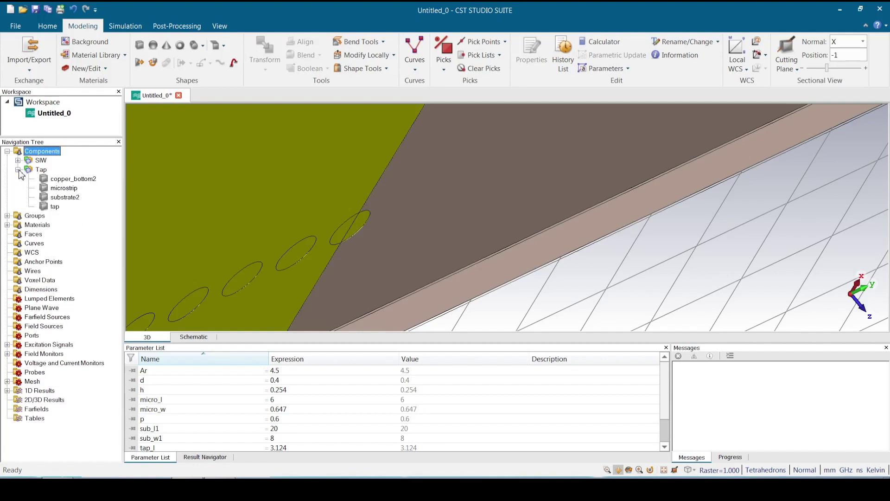
{"action": "left_click", "coordinate": [73, 179]}
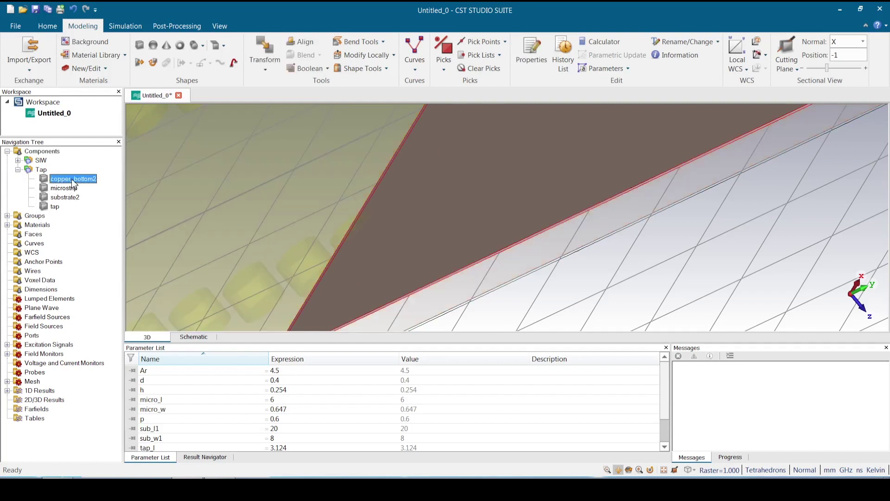
{"action": "left_click", "coordinate": [7, 225]}
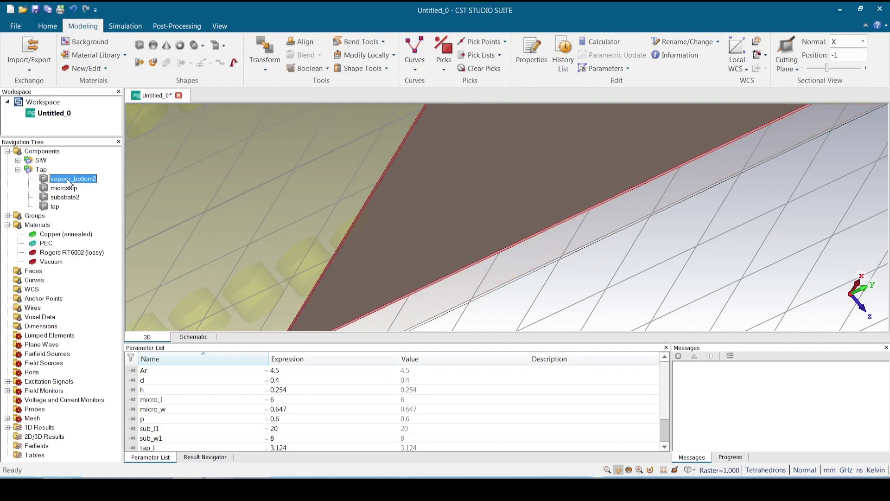
{"action": "left_click_drag", "start_coordinate": [66, 184], "coordinate": [67, 236]}
{"action": "left_click", "coordinate": [685, 312]}
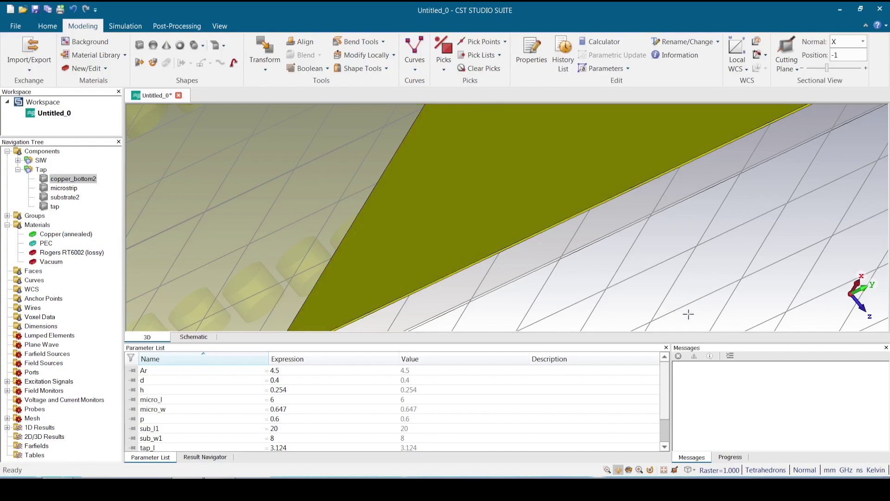
Step: Inspect the extended ground plane and the complete SIW structure with its tapered microstrip transition from the front
{"action": "scroll", "coordinate": [450, 217], "scroll_direction": "down", "scroll_amount": 2}
{"action": "scroll", "coordinate": [547, 264], "scroll_direction": "down", "scroll_amount": 2}
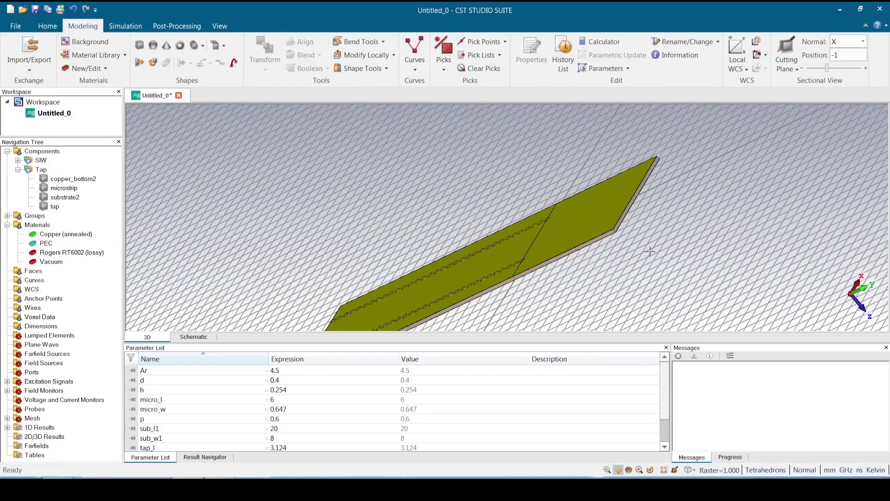
{"action": "left_click_drag", "start_coordinate": [650, 251], "coordinate": [518, 276]}
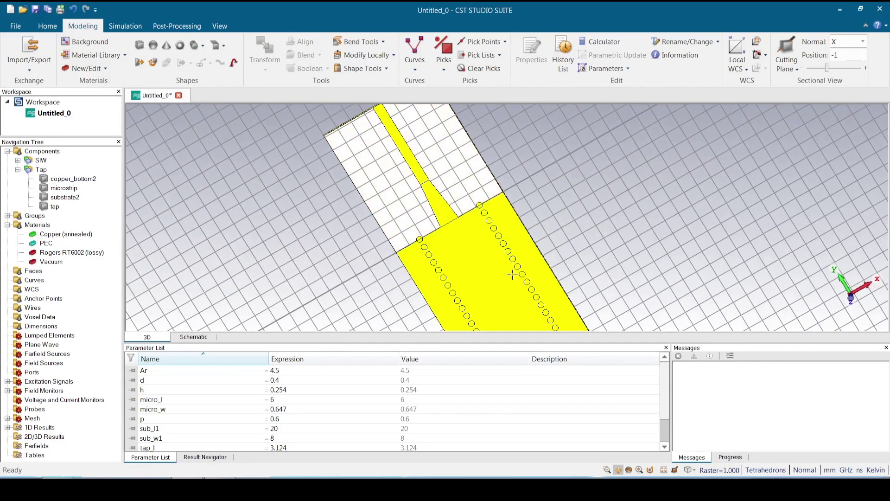
{"action": "scroll", "coordinate": [512, 275], "scroll_direction": "down", "scroll_amount": 5}
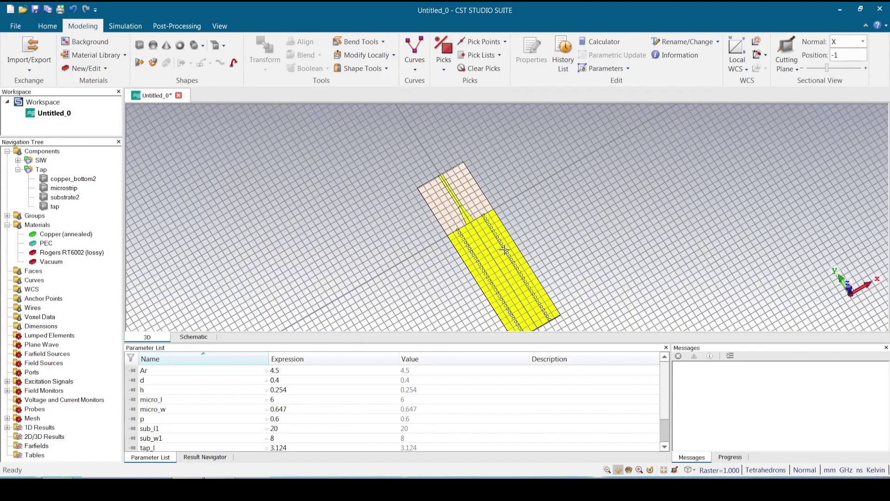
{"action": "scroll", "coordinate": [505, 251], "scroll_direction": "up", "scroll_amount": 1}
{"action": "key", "text": "space"}
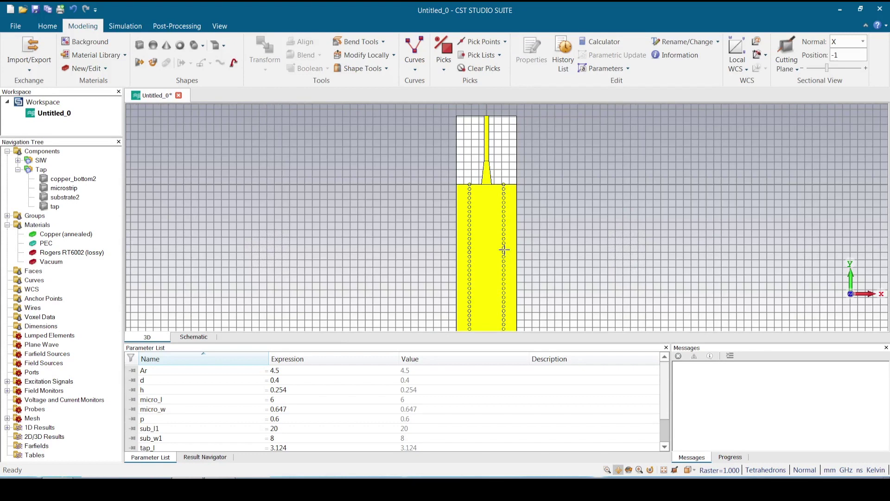
{"action": "key", "text": "space"}
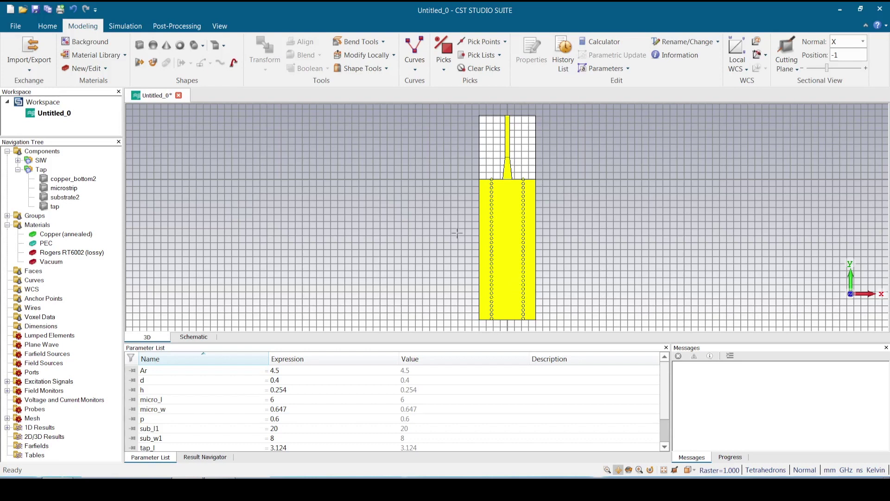
Step: Try to mirror copies of the SIW and Tap components about a plane through the origin with normal Y = 1, without Boolean combinations
{"action": "left_click", "coordinate": [17, 170]}
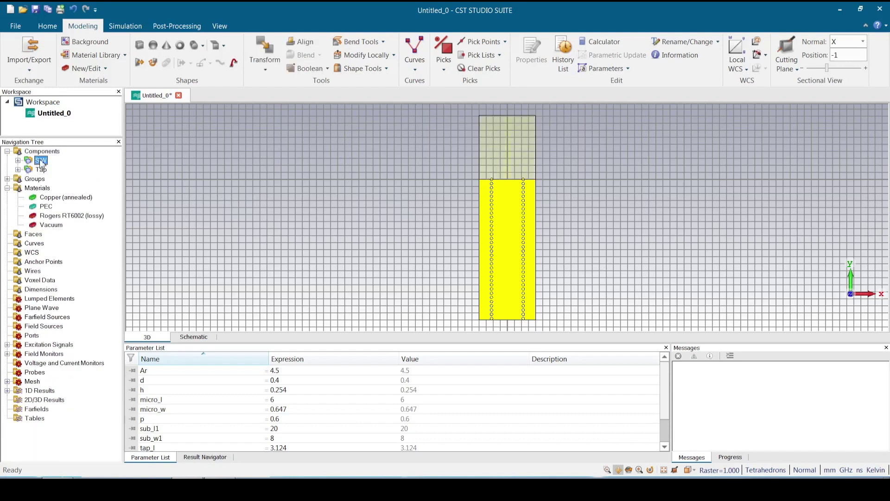
{"action": "left_click", "coordinate": [41, 162]}
{"action": "left_click", "coordinate": [41, 170], "text": "ctrl"}
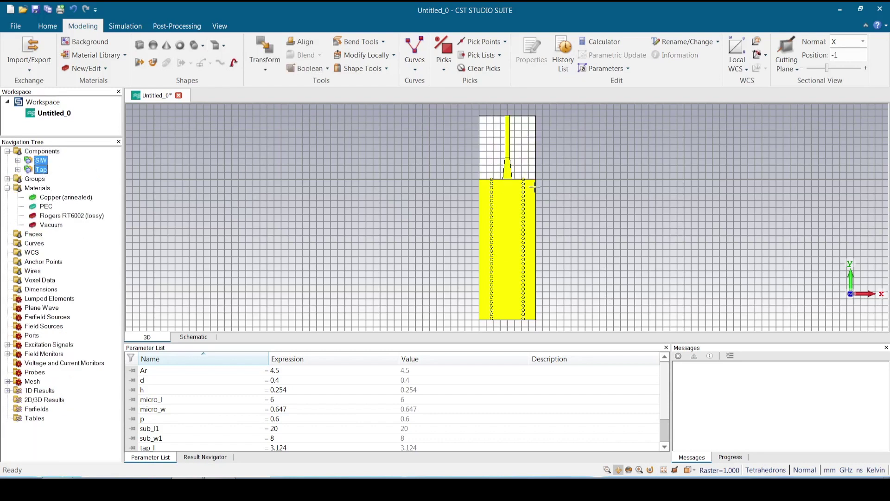
{"action": "left_click", "coordinate": [264, 74]}
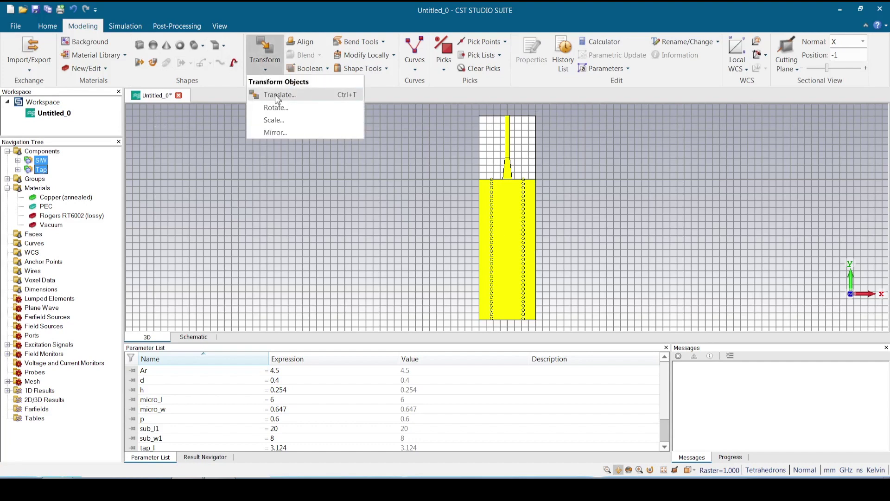
{"action": "left_click", "coordinate": [277, 93]}
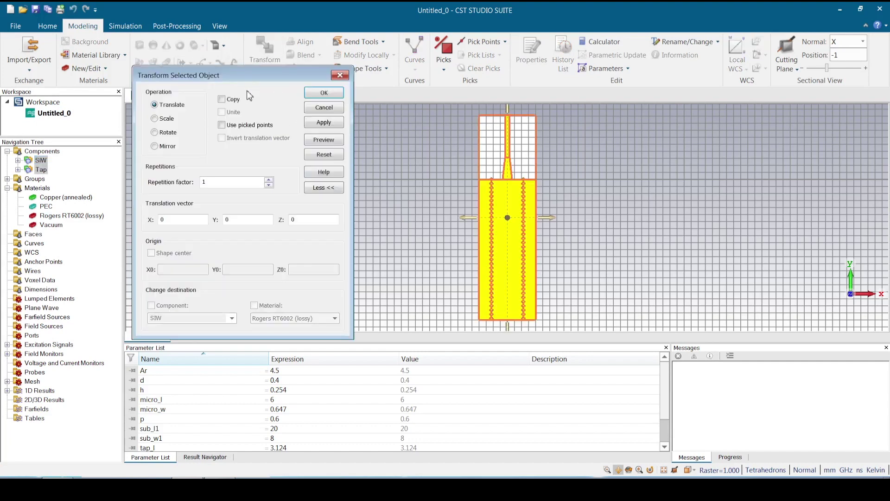
{"action": "left_click", "coordinate": [222, 99]}
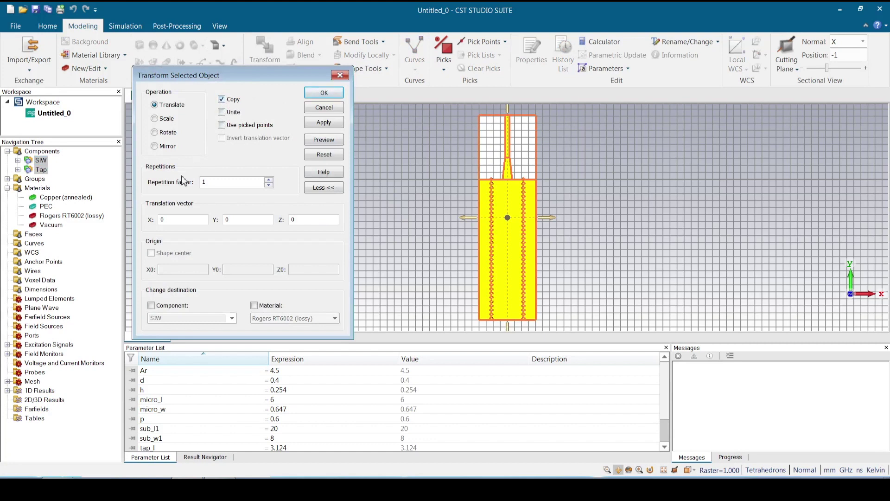
{"action": "left_click", "coordinate": [165, 146]}
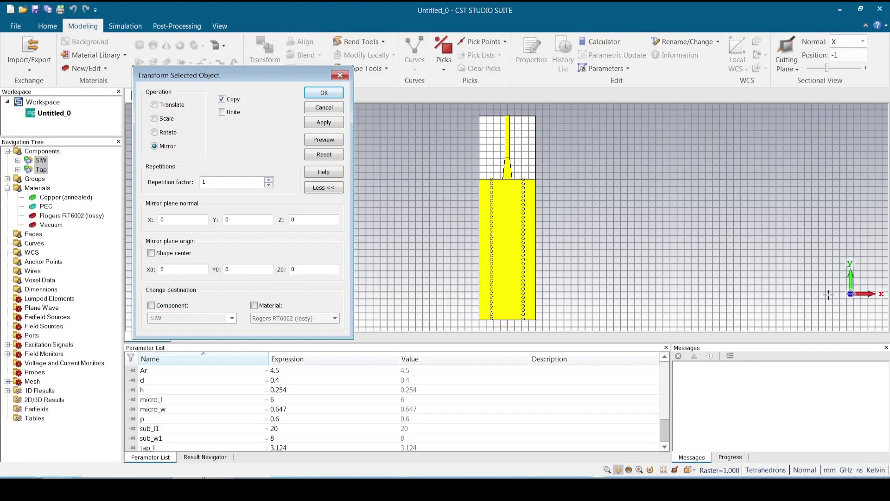
{"action": "double_click", "coordinate": [228, 220]}
{"action": "left_click", "coordinate": [327, 140]}
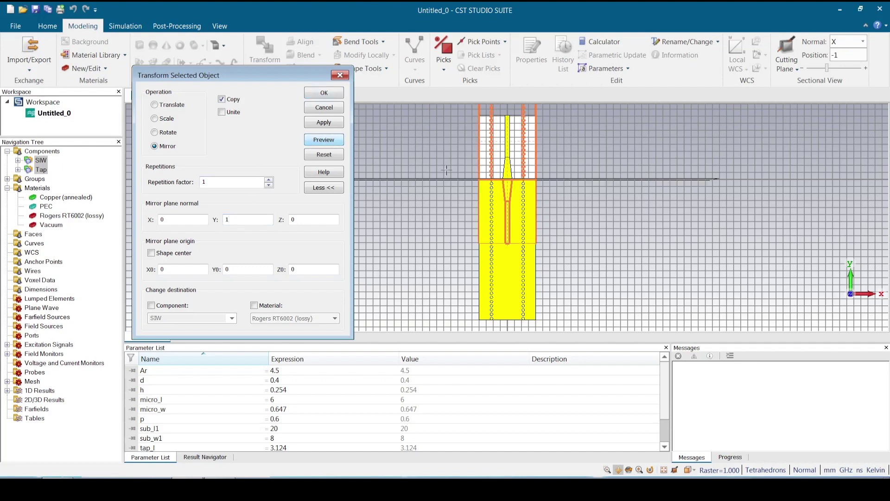
{"action": "left_click_drag", "start_coordinate": [448, 168], "coordinate": [442, 207]}
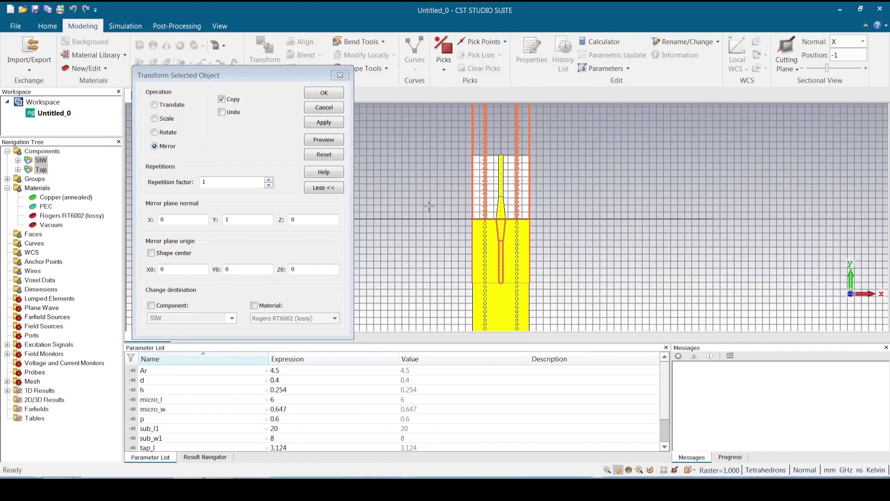
{"action": "left_click", "coordinate": [326, 95]}
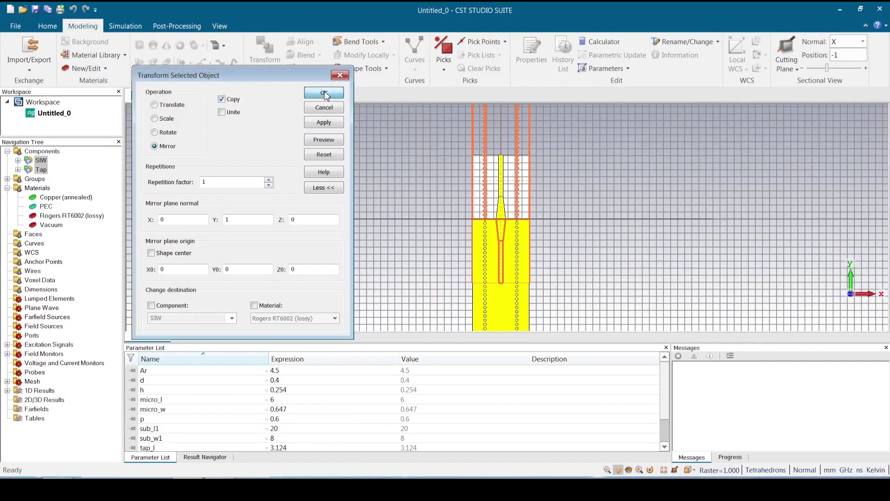
{"action": "left_click", "coordinate": [785, 128]}
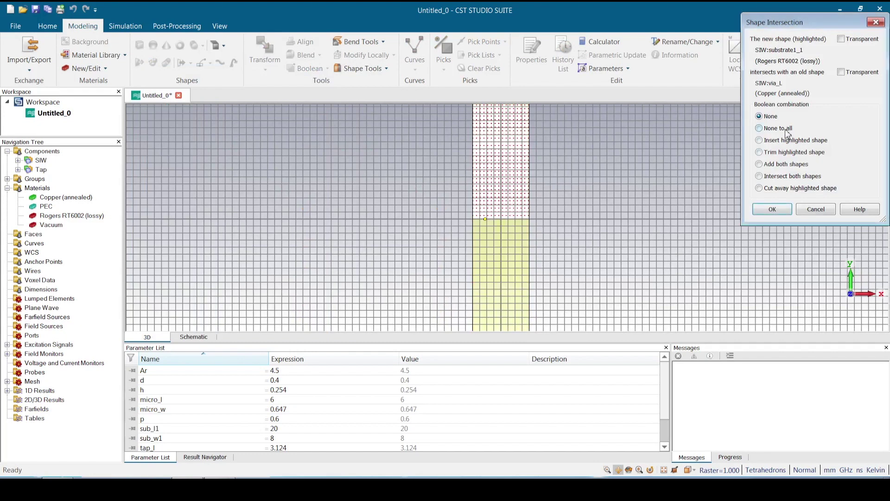
{"action": "left_click", "coordinate": [778, 208]}
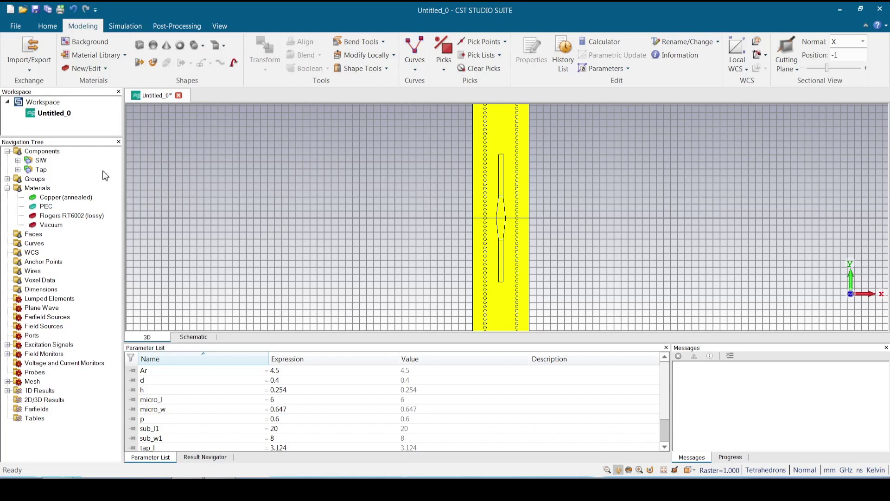
Step: Undo the mirrored copies of the SIW and Tap components
{"action": "left_click", "coordinate": [73, 9]}
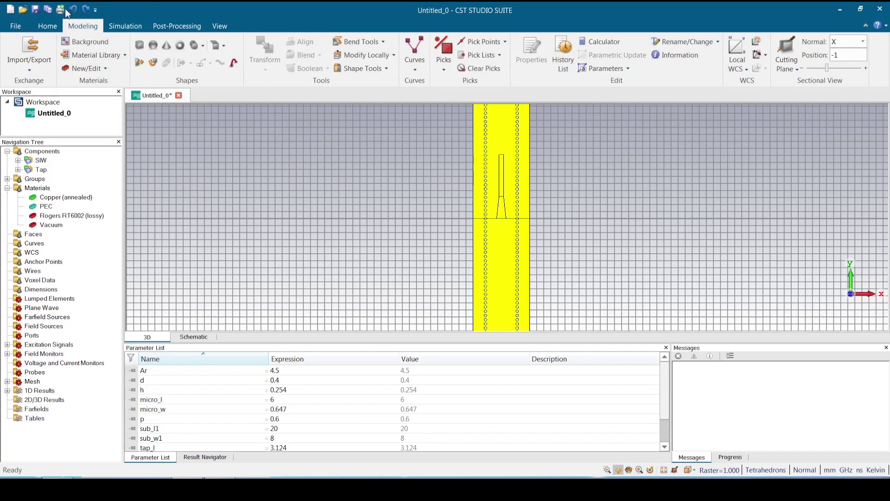
{"action": "left_click", "coordinate": [74, 10]}
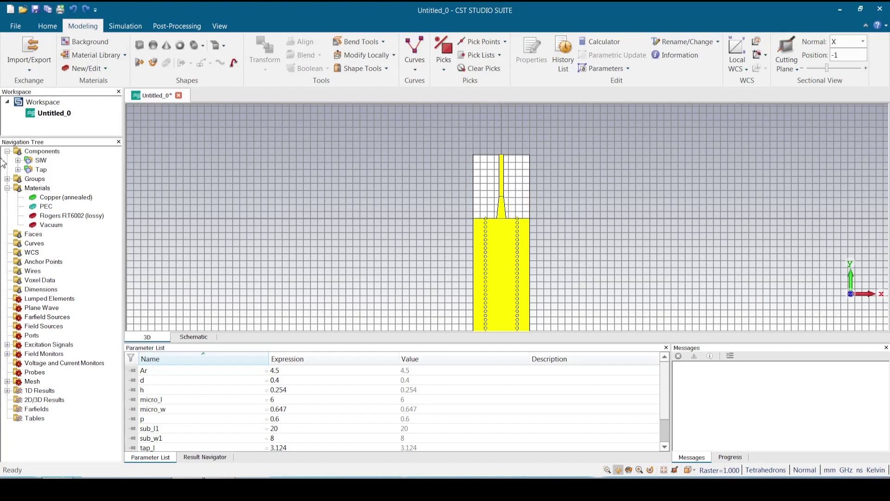
Step: Review the shapes contained in the SIW and Tap components
{"action": "left_click", "coordinate": [7, 188]}
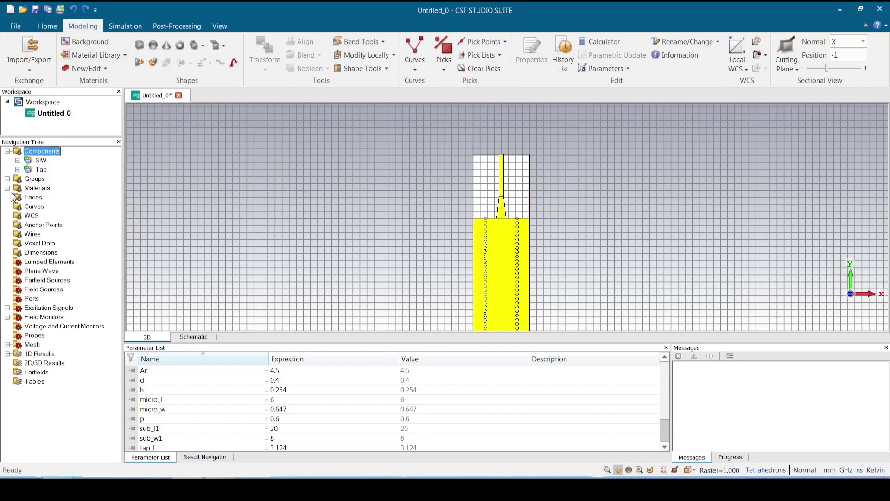
{"action": "left_click", "coordinate": [17, 159]}
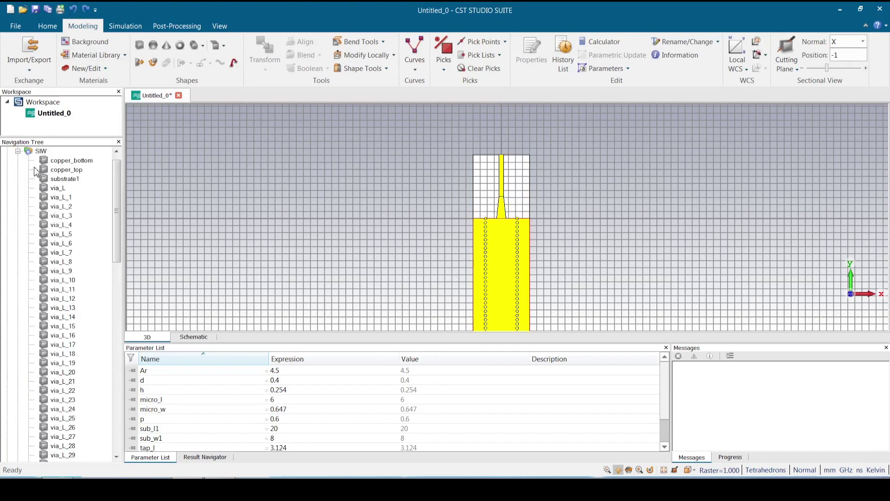
{"action": "left_click", "coordinate": [17, 152]}
{"action": "left_click", "coordinate": [17, 170]}
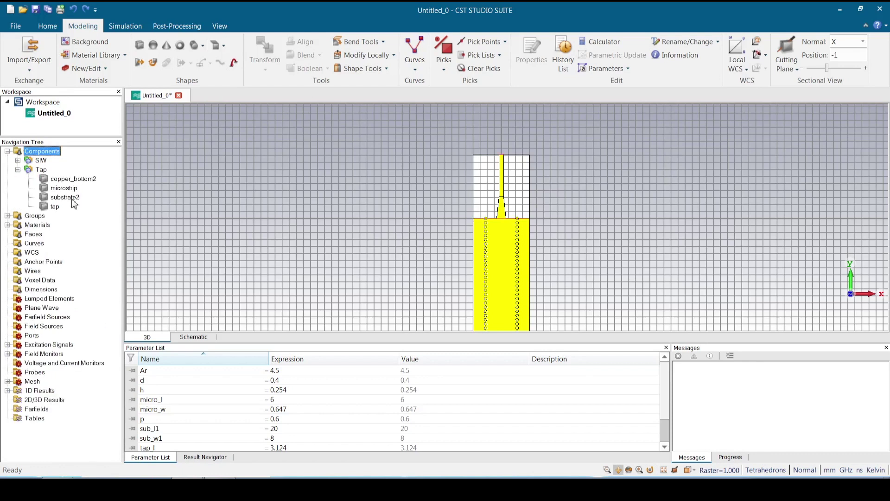
{"action": "left_click", "coordinate": [17, 169]}
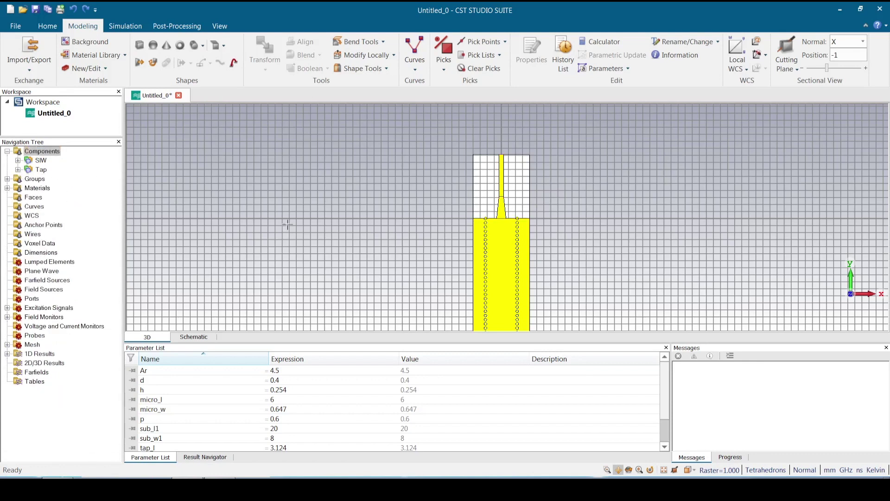
Step: Set up a mirrored copy of the SIW and Tap components about a plane through the origin with normal Y = 1
{"action": "left_click", "coordinate": [41, 161]}
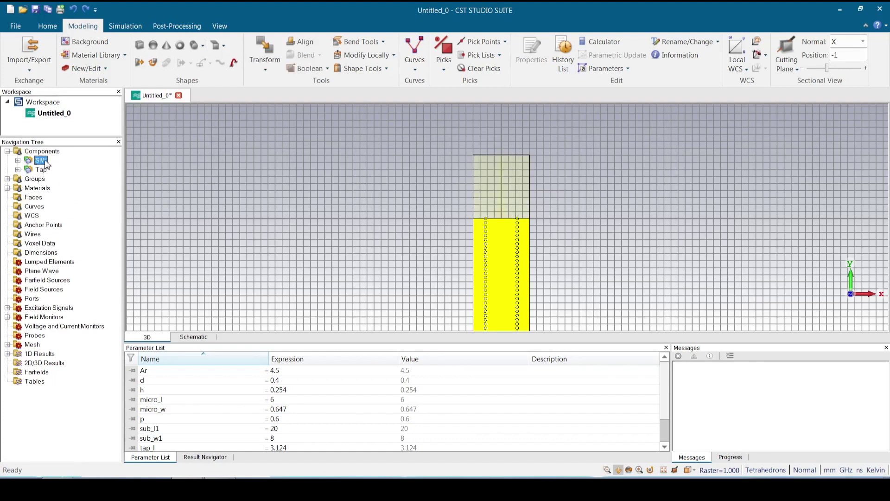
{"action": "left_click", "coordinate": [44, 171], "text": "ctrl"}
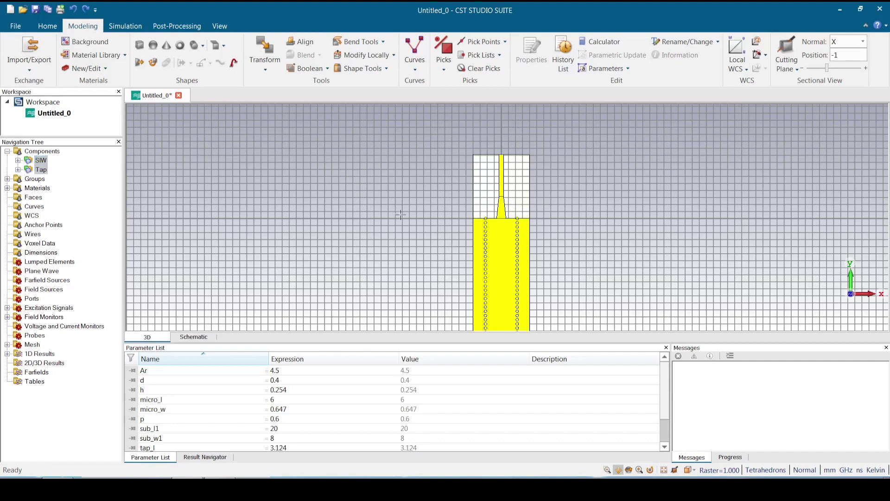
{"action": "middle_click_drag", "start_coordinate": [398, 212], "coordinate": [395, 166]}
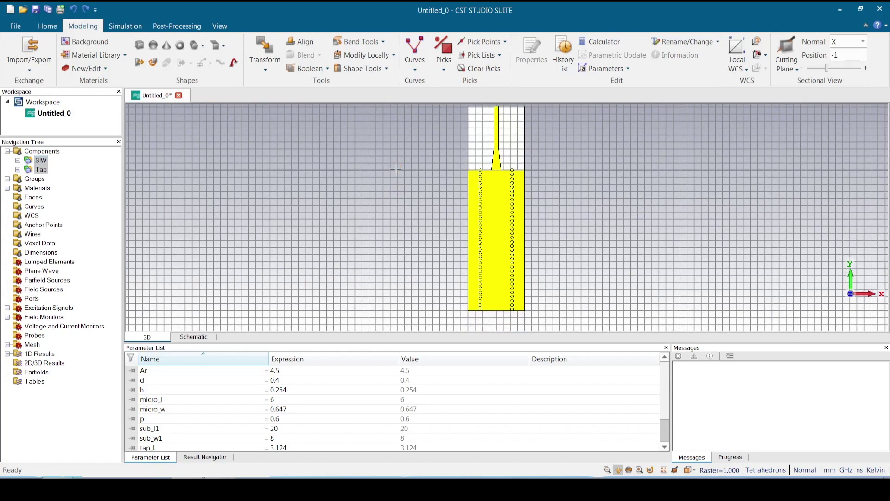
{"action": "left_click", "coordinate": [265, 68]}
{"action": "left_click", "coordinate": [280, 95]}
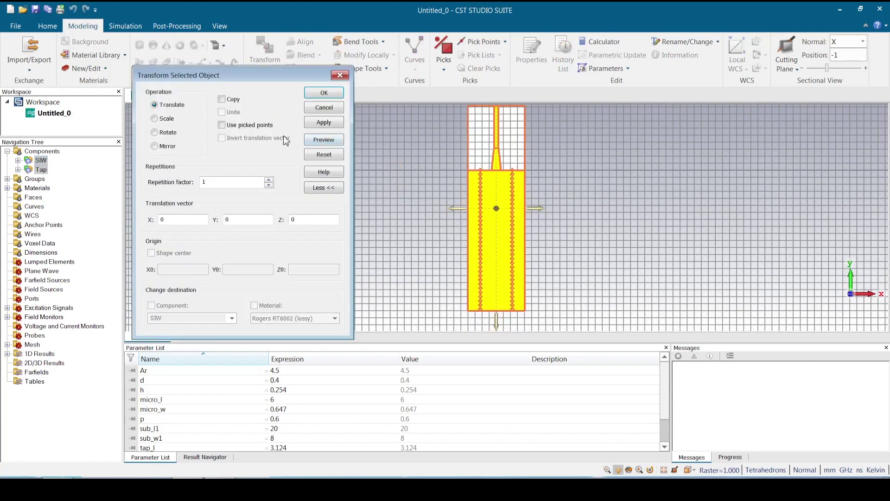
{"action": "left_click", "coordinate": [222, 98]}
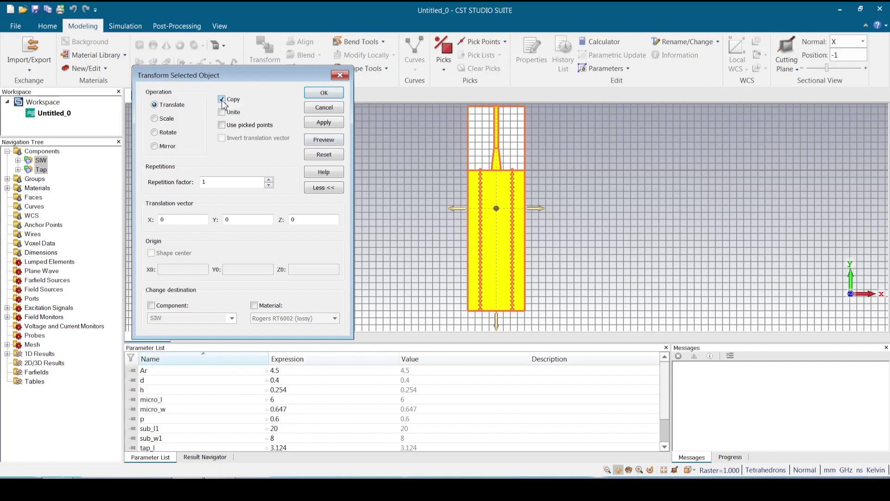
{"action": "left_click", "coordinate": [171, 146]}
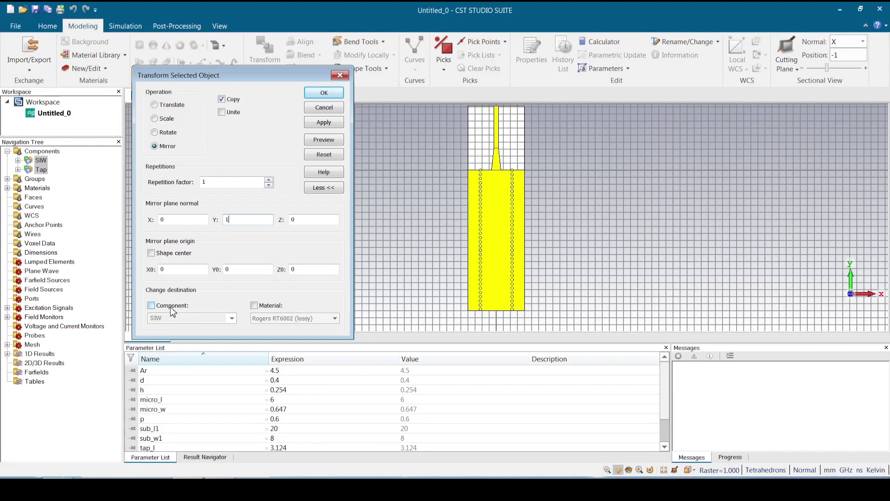
Step: Send the mirrored copy to a new component named Duplicate and create it with no Boolean combination for all intersecting shapes
{"action": "left_click", "coordinate": [155, 308]}
{"action": "left_click", "coordinate": [170, 319]}
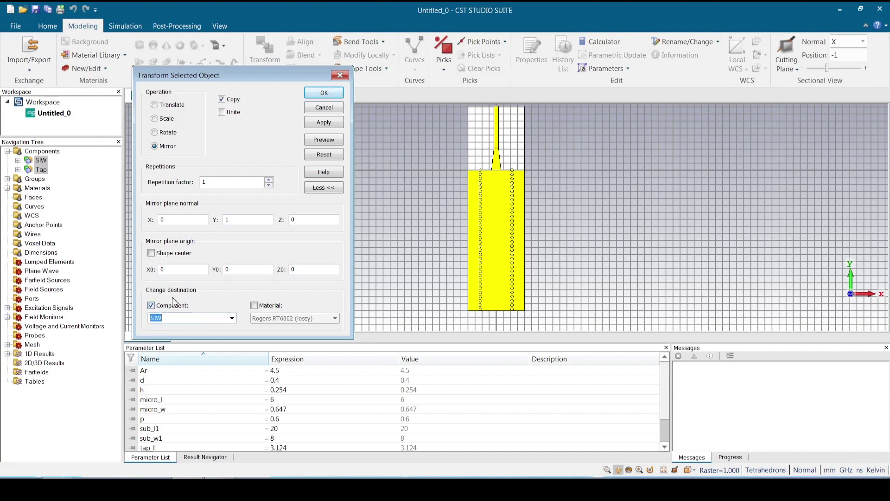
{"action": "type", "text": "Duplicate"}
{"action": "left_click", "coordinate": [328, 139]}
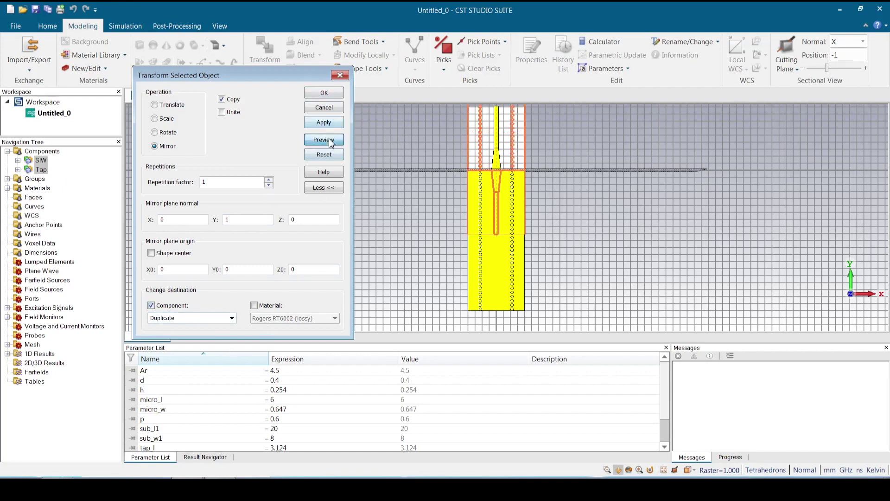
{"action": "left_click", "coordinate": [332, 96]}
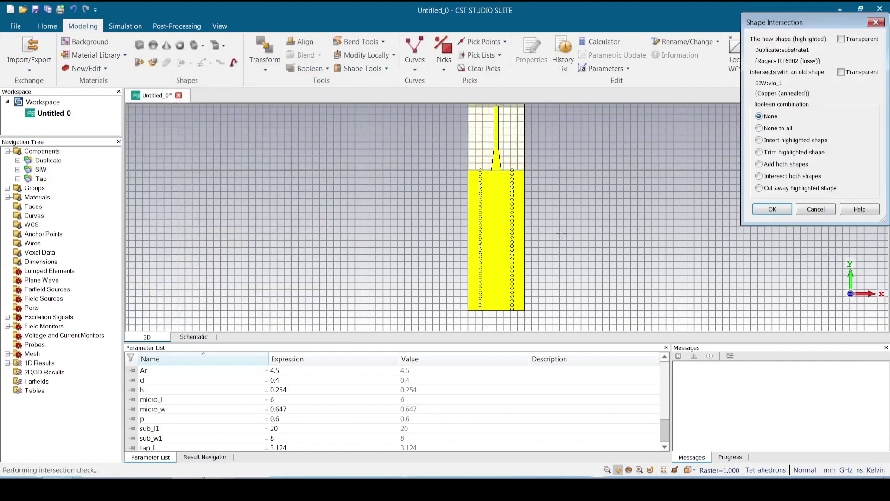
{"action": "left_click", "coordinate": [772, 130]}
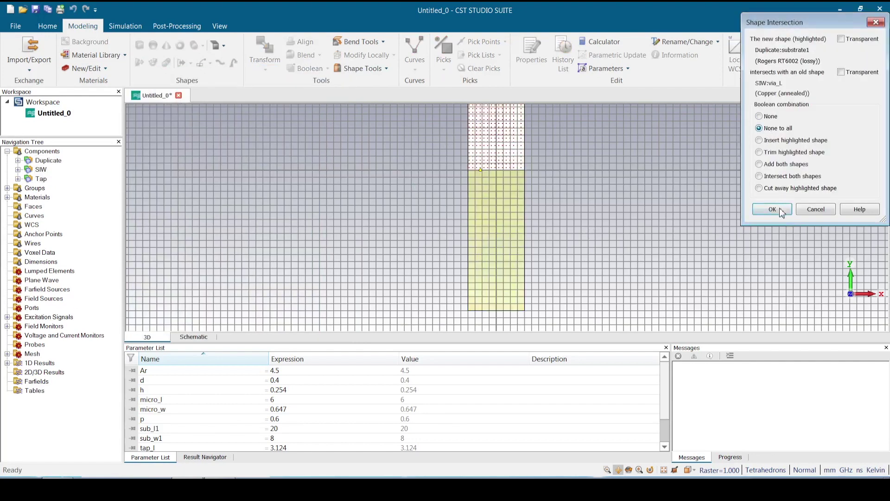
{"action": "left_click", "coordinate": [782, 210]}
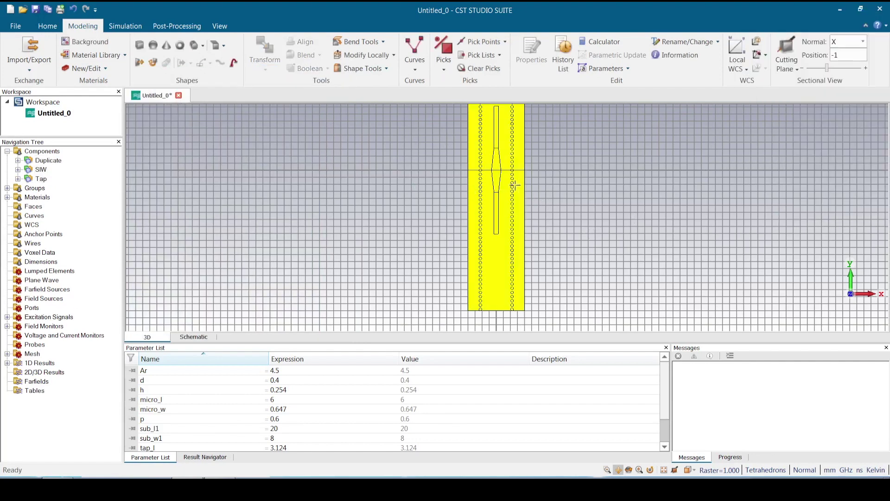
Step: Compare the position of the Duplicate component with that of the original SIW and Tap components
{"action": "left_click", "coordinate": [42, 161]}
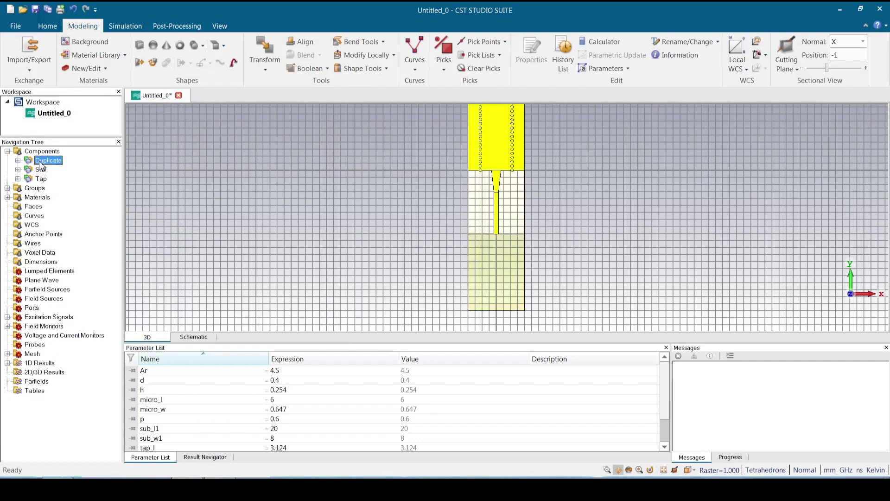
{"action": "scroll", "coordinate": [559, 195], "scroll_direction": "up", "scroll_amount": 2}
{"action": "scroll", "coordinate": [559, 195], "scroll_direction": "down", "scroll_amount": 2}
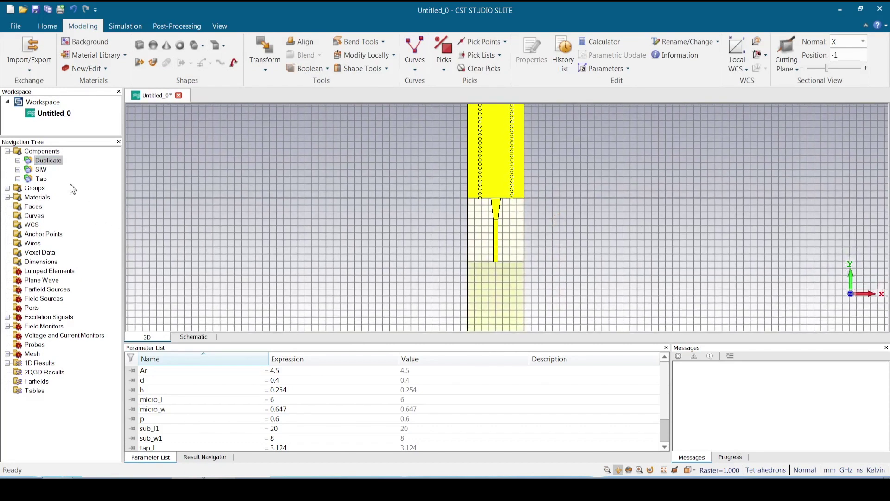
{"action": "left_click", "coordinate": [40, 170]}
{"action": "left_click", "coordinate": [44, 179], "text": "shift"}
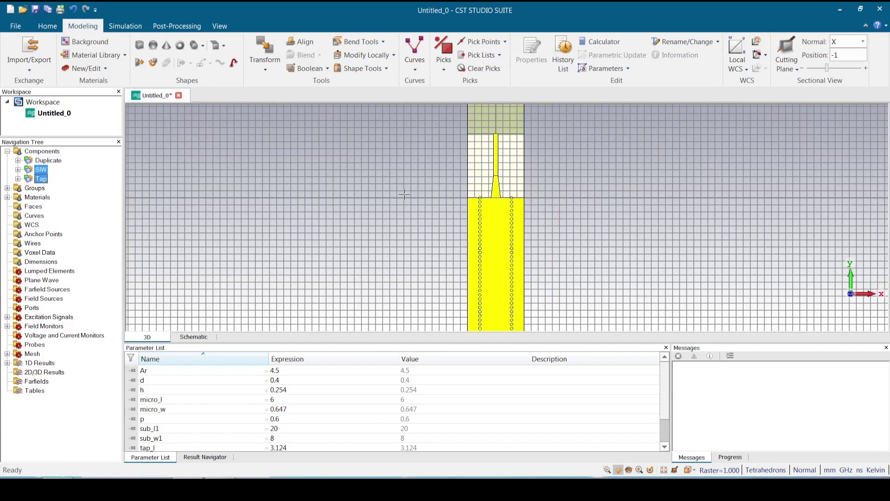
{"action": "left_click", "coordinate": [361, 194]}
{"action": "left_click", "coordinate": [363, 186]}
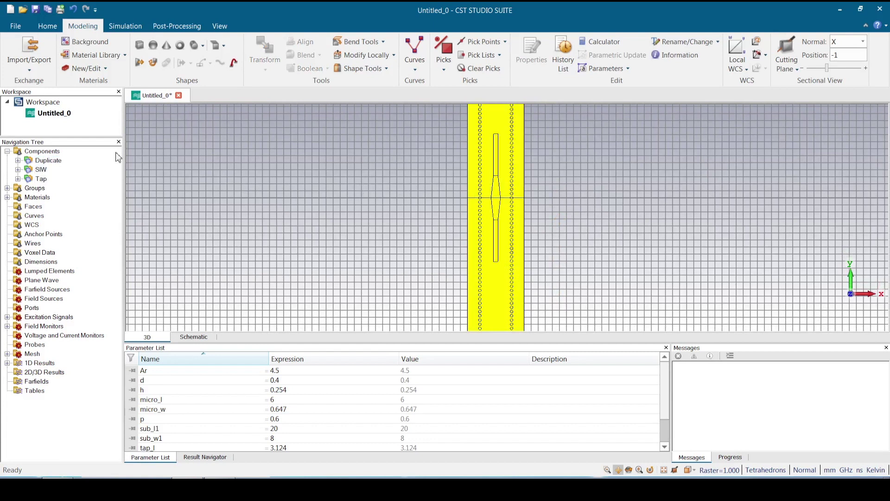
Step: Translate the Duplicate component by -sub_l1*2 along Y without making a copy
{"action": "left_click", "coordinate": [48, 160]}
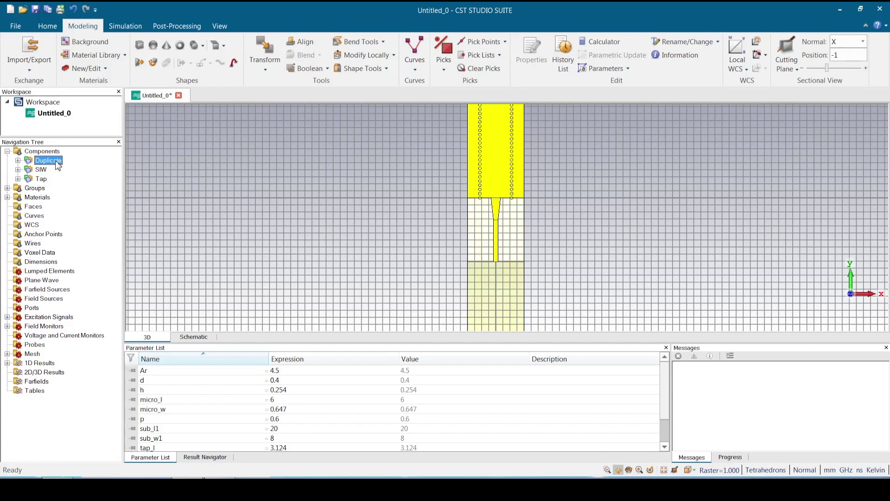
{"action": "left_click", "coordinate": [267, 72]}
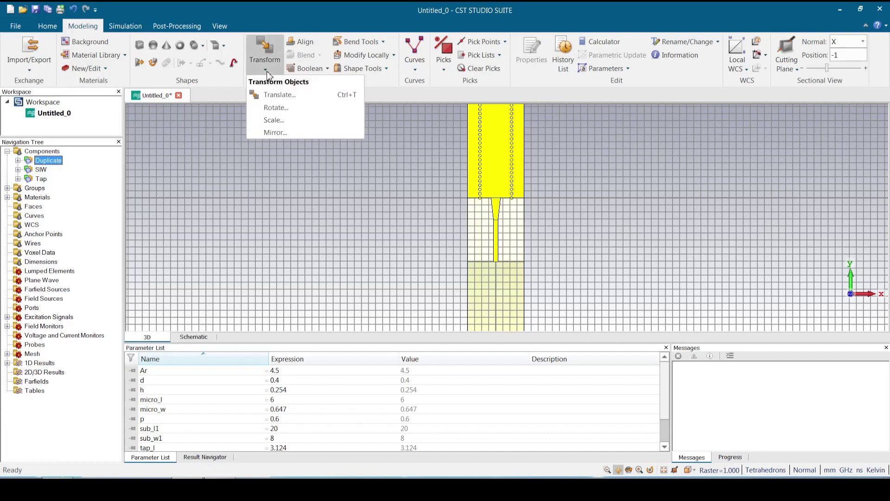
{"action": "left_click", "coordinate": [281, 95]}
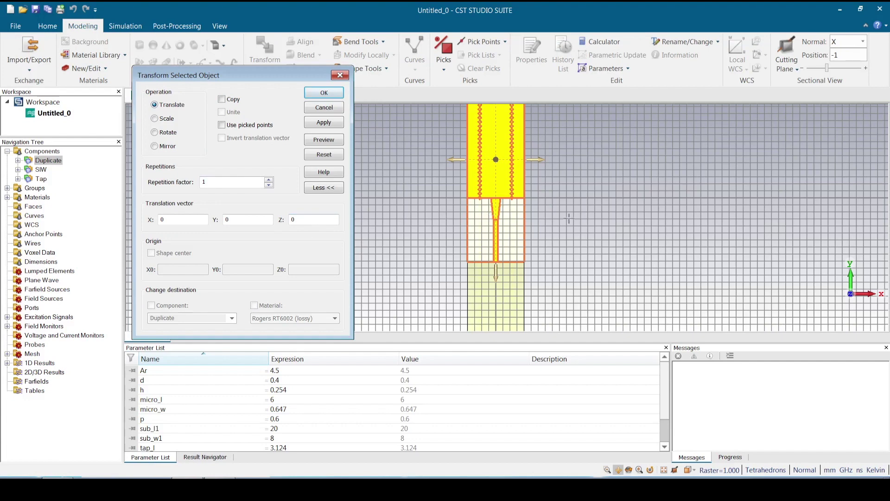
{"action": "scroll", "coordinate": [569, 182], "scroll_direction": "down", "scroll_amount": 5}
{"action": "scroll", "coordinate": [570, 182], "scroll_direction": "down", "scroll_amount": 2}
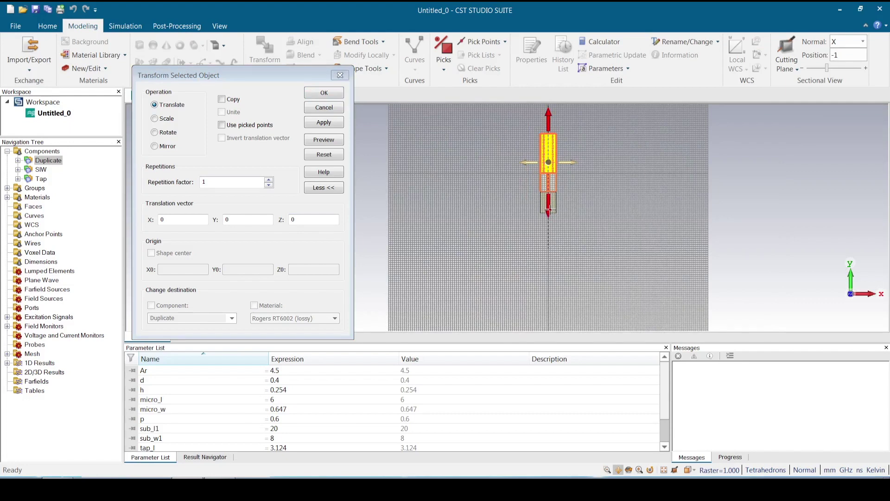
{"action": "left_click_drag", "start_coordinate": [548, 211], "coordinate": [549, 295]}
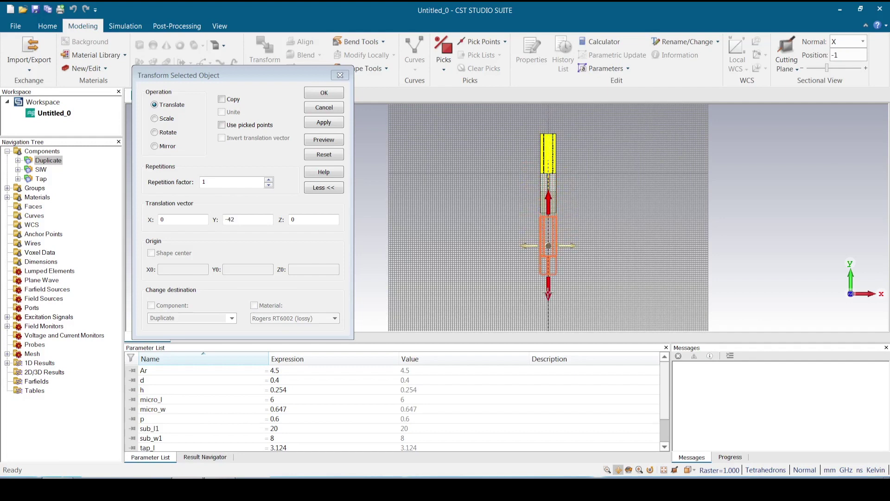
{"action": "left_click", "coordinate": [254, 219]}
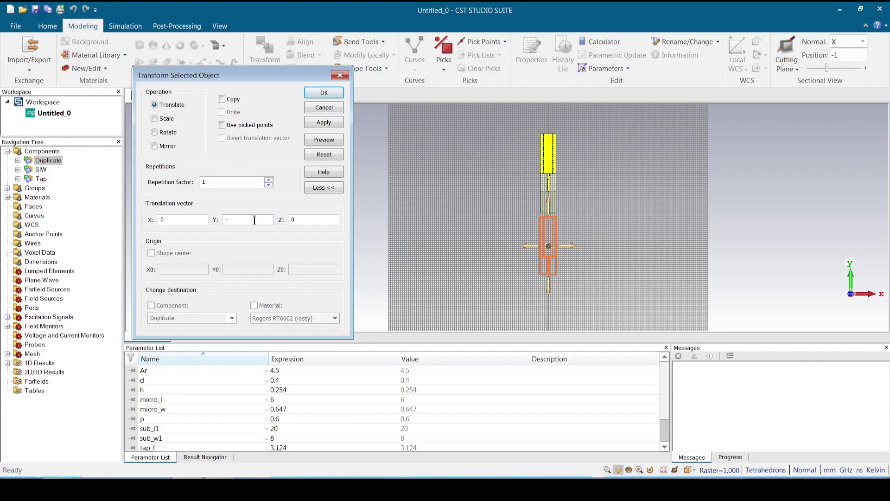
{"action": "type", "text": "sub_l1"}
{"action": "key", "text": "Tab"}
{"action": "left_click", "coordinate": [253, 220]}
{"action": "left_click", "coordinate": [323, 140]}
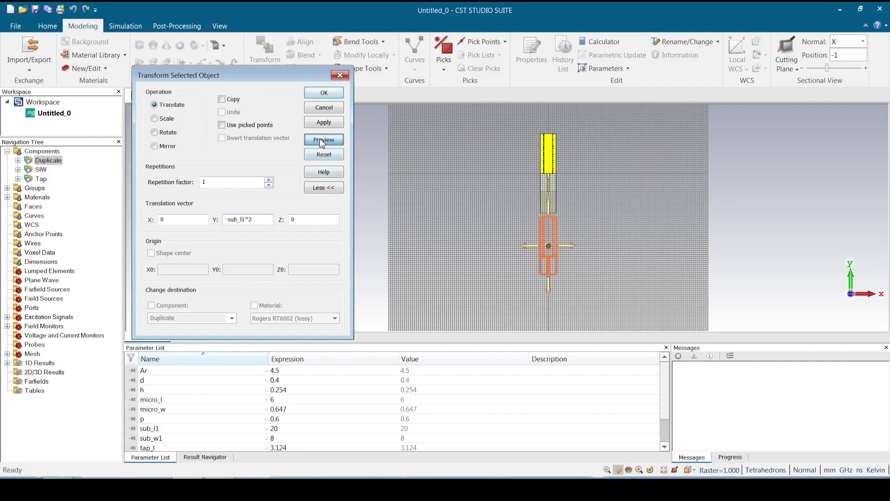
{"action": "left_click", "coordinate": [324, 92]}
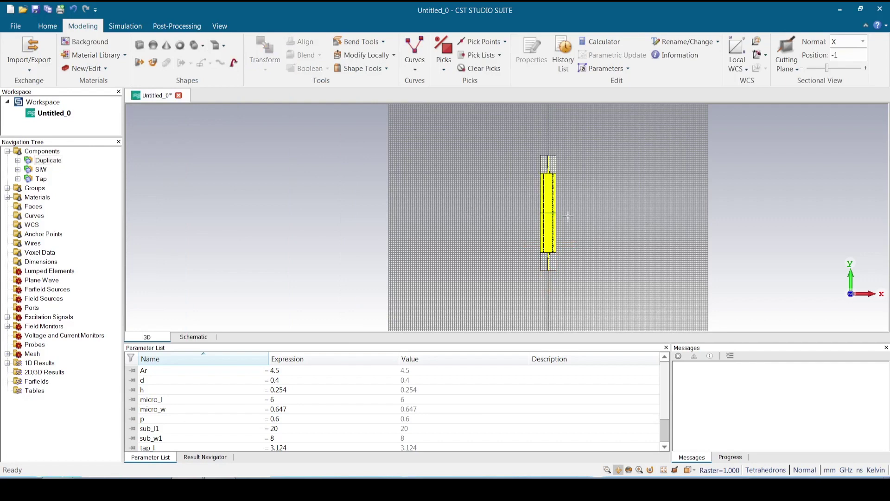
Step: Inspect the full structure from the front, including both tapered microstrip transitions and the via rows around the joint between the halves
{"action": "scroll", "coordinate": [567, 216], "scroll_direction": "up", "scroll_amount": 5}
{"action": "scroll", "coordinate": [556, 233], "scroll_direction": "down", "scroll_amount": 2}
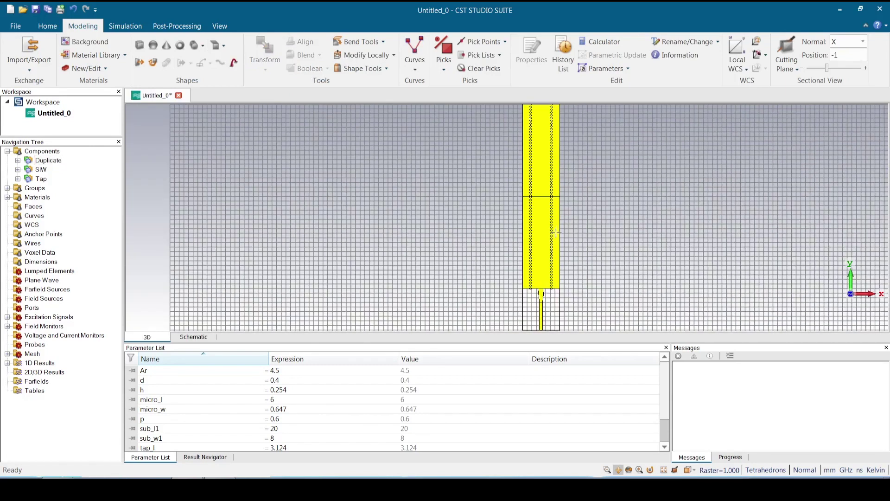
{"action": "scroll", "coordinate": [556, 233], "scroll_direction": "down", "scroll_amount": 2}
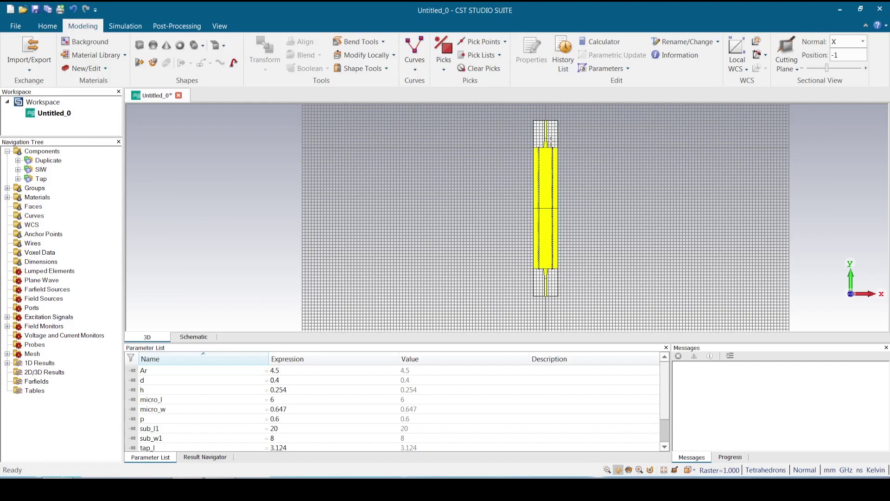
{"action": "scroll", "coordinate": [550, 143], "scroll_direction": "up", "scroll_amount": 3}
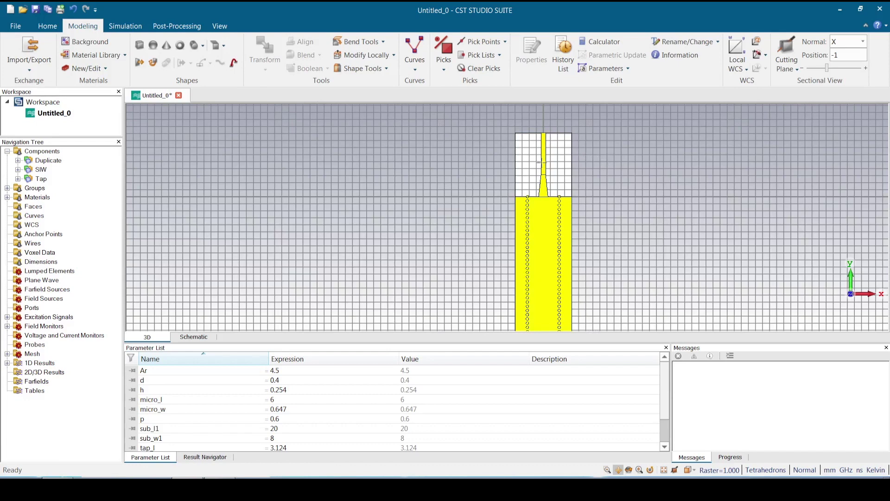
{"action": "scroll", "coordinate": [543, 175], "scroll_direction": "up", "scroll_amount": 2}
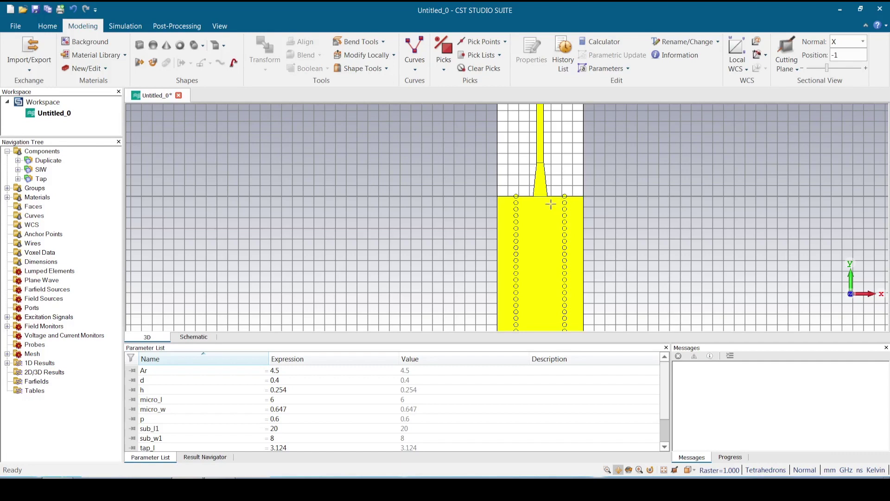
{"action": "middle_click_drag", "start_coordinate": [552, 224], "coordinate": [534, 168]}
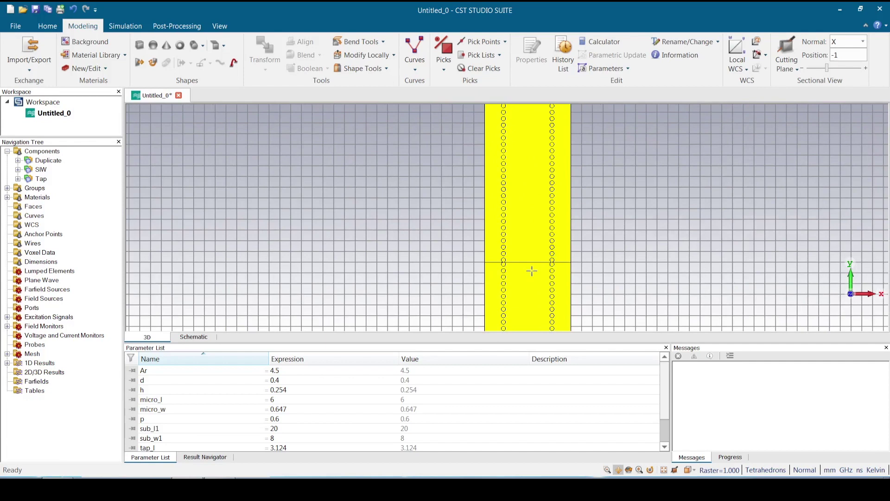
{"action": "middle_click_drag", "start_coordinate": [533, 271], "coordinate": [522, 193]}
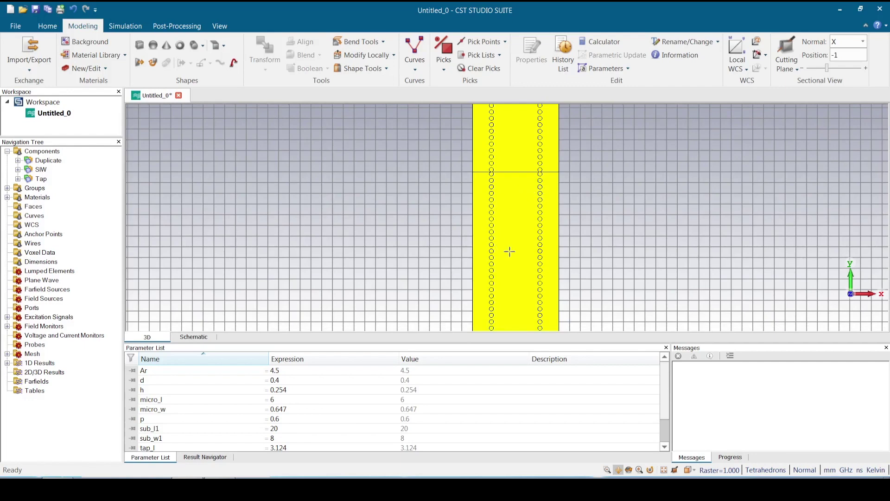
{"action": "middle_click_drag", "start_coordinate": [517, 260], "coordinate": [515, 206]}
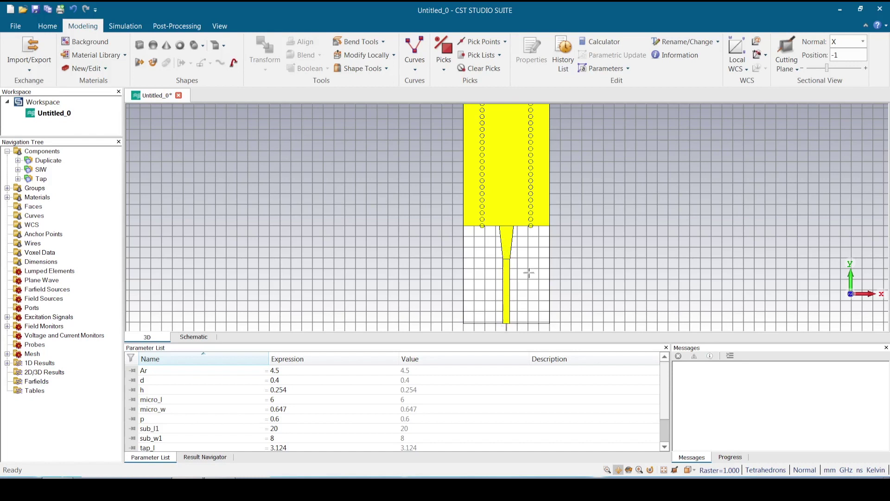
{"action": "mouse_move", "coordinate": [597, 196]}
{"action": "left_mouse_down"}
{"action": "mouse_move", "coordinate": [591, 285]}
{"action": "mouse_move", "coordinate": [575, 284]}
{"action": "left_mouse_up"}
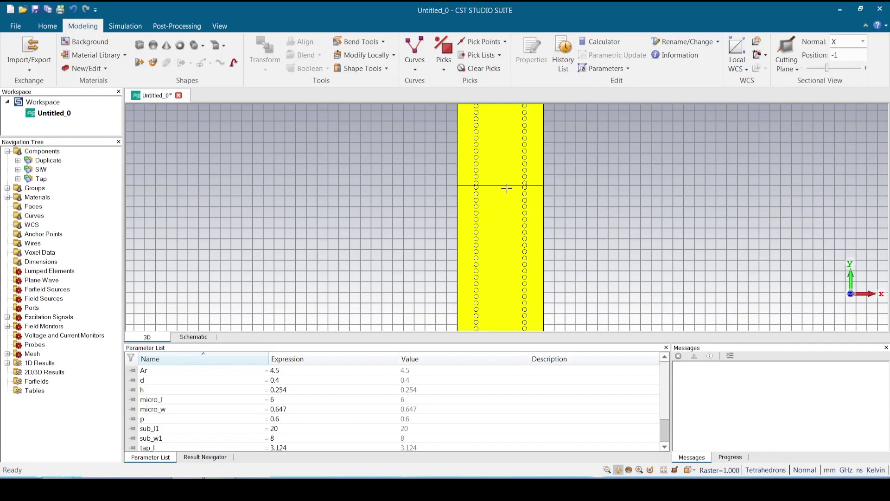
Step: Examine the via rows around the joint between the two halves and the tapered transition at the +Y end
{"action": "scroll", "coordinate": [485, 185], "scroll_direction": "up", "scroll_amount": 8}
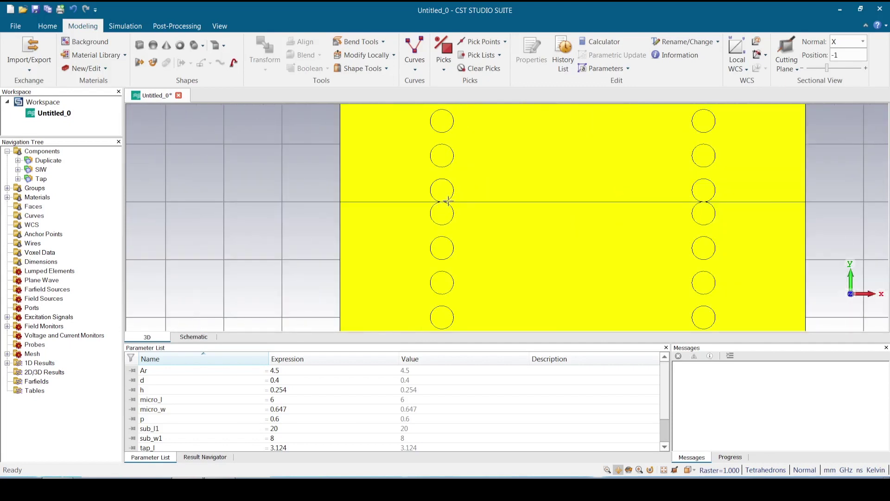
{"action": "scroll", "coordinate": [630, 226], "scroll_direction": "down", "scroll_amount": 4}
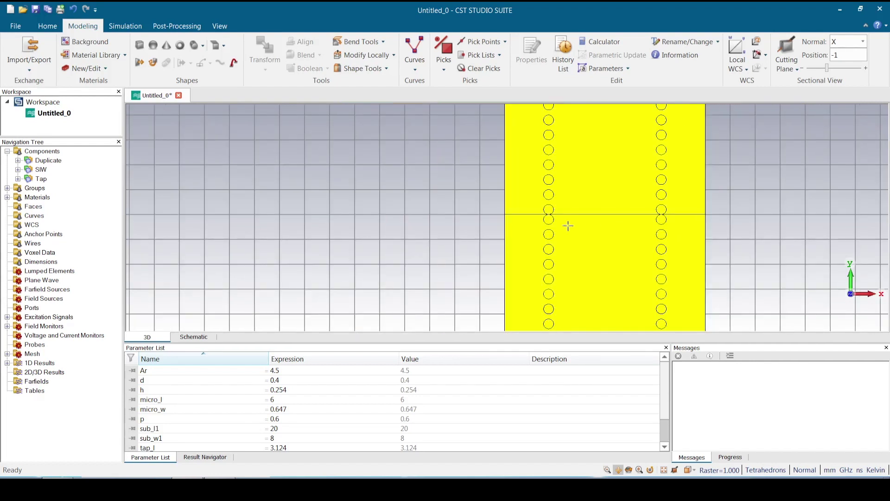
{"action": "scroll", "coordinate": [553, 217], "scroll_direction": "up", "scroll_amount": 6}
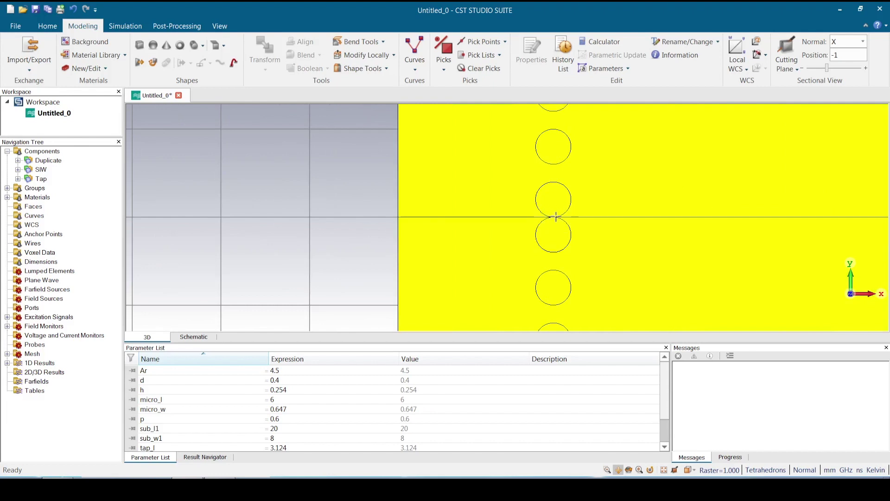
{"action": "scroll", "coordinate": [556, 217], "scroll_direction": "down", "scroll_amount": 10}
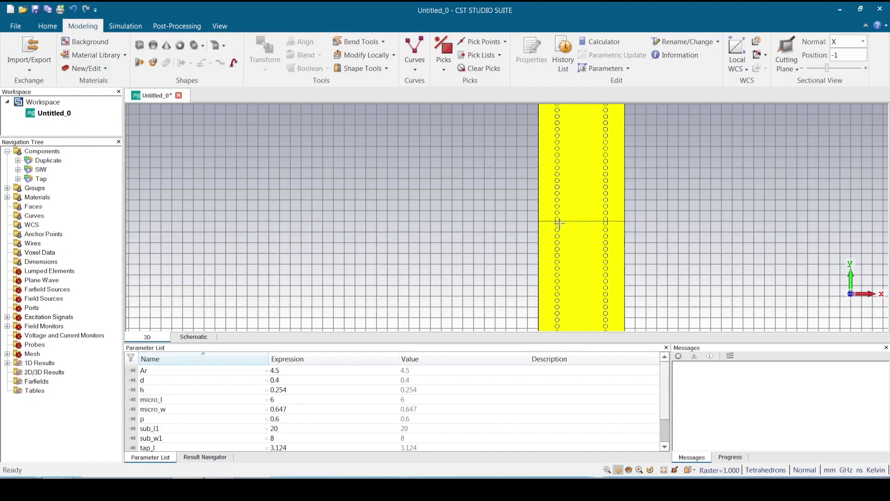
{"action": "left_click_drag", "start_coordinate": [594, 191], "coordinate": [575, 359]}
{"action": "left_click_drag", "start_coordinate": [548, 189], "coordinate": [552, 214]}
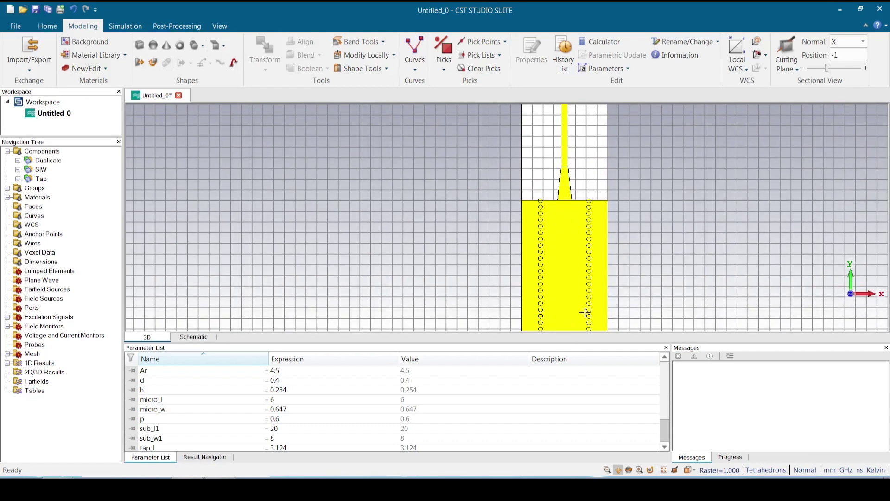
{"action": "scroll", "coordinate": [579, 228], "scroll_direction": "up", "scroll_amount": 2, "text": "ctrl"}
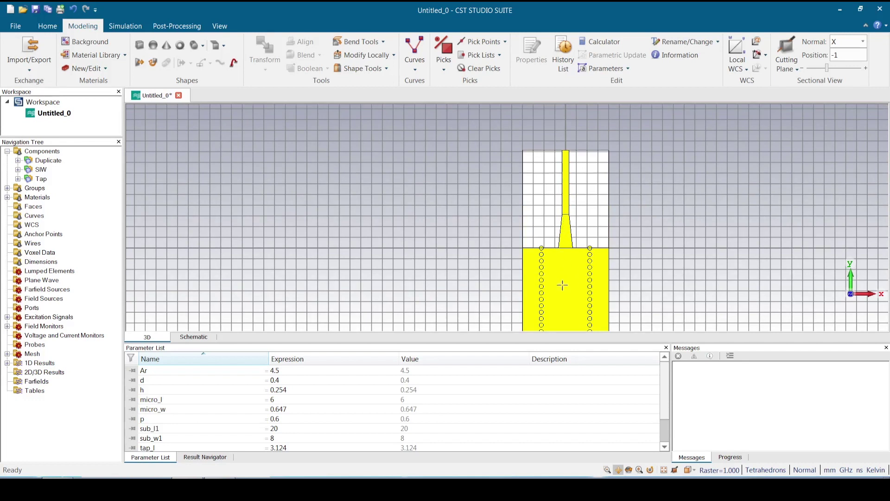
{"action": "scroll", "coordinate": [563, 282], "scroll_direction": "down", "scroll_amount": 2, "text": "ctrl"}
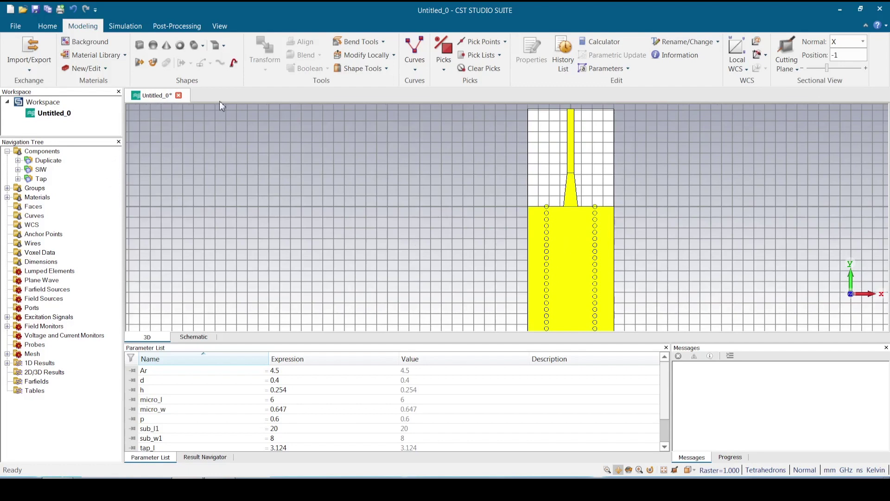
Step: Save the project as SIW_Microstrip_Tap1 in the 08--SIW-Micro folder inside 28GHz_Array
{"action": "left_click", "coordinate": [35, 10]}
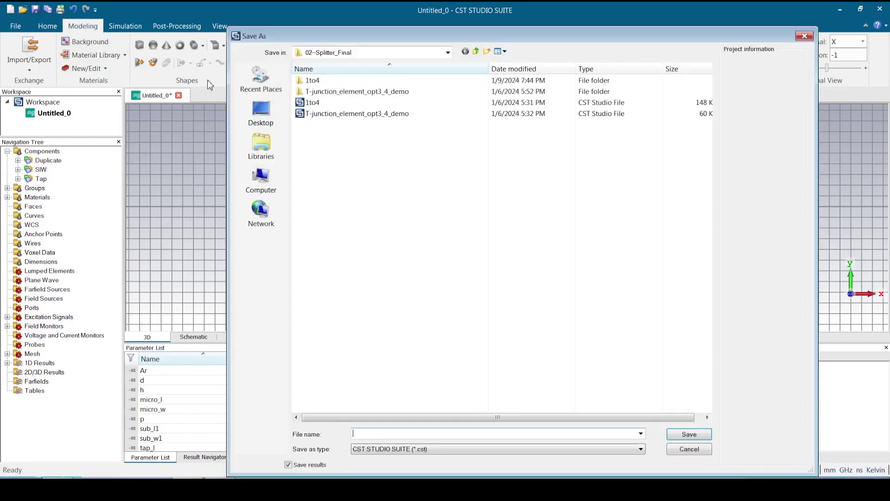
{"action": "left_click", "coordinate": [447, 52]}
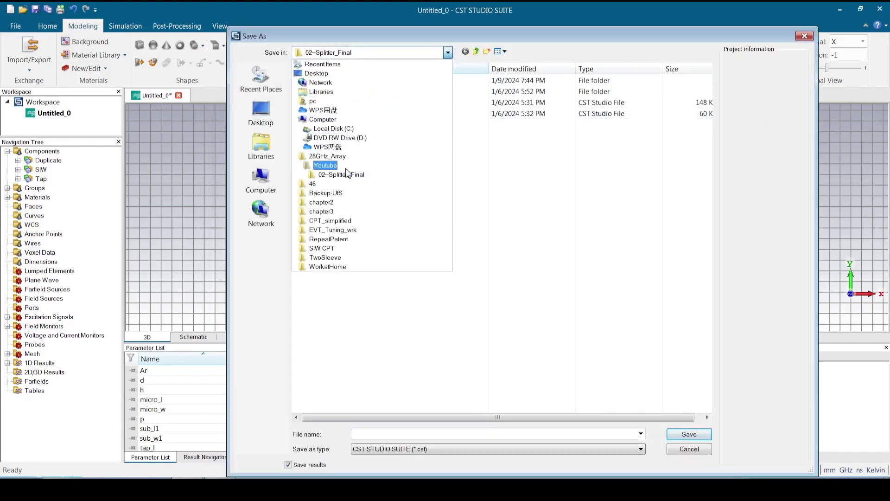
{"action": "left_click", "coordinate": [328, 156]}
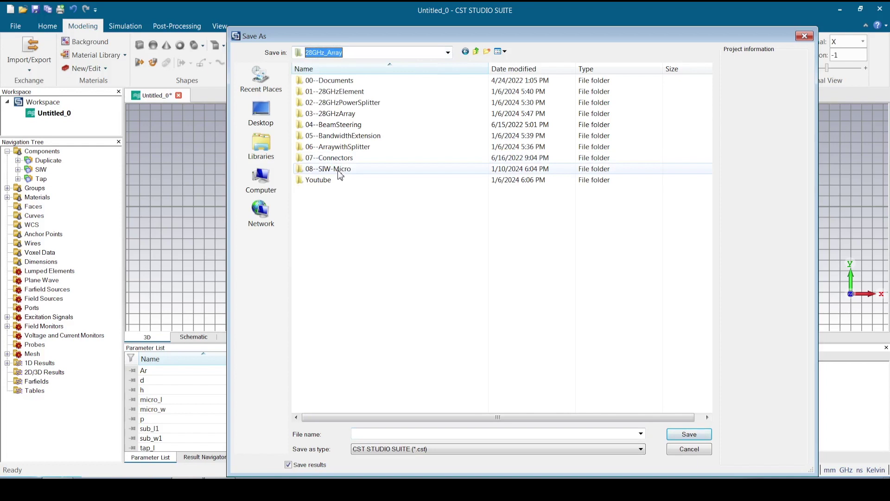
{"action": "double_click", "coordinate": [337, 170]}
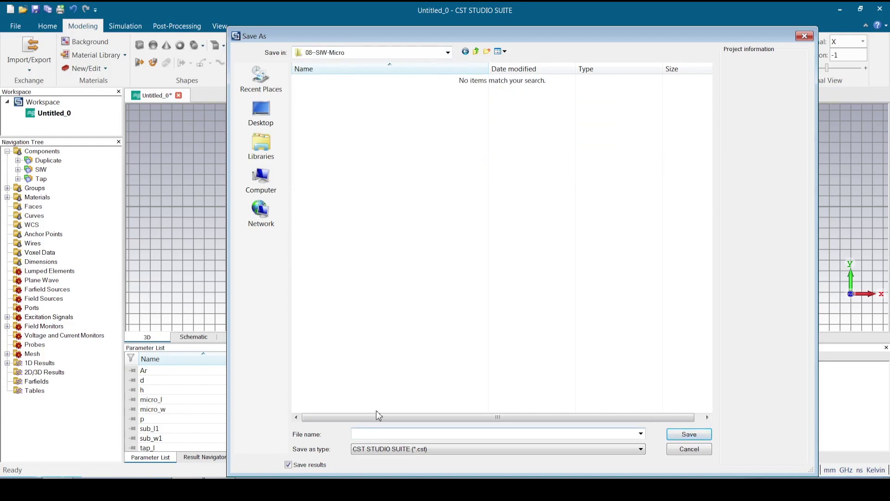
{"action": "type", "text": "SiW_Microstrip_Tap1"}
{"action": "left_click", "coordinate": [694, 434]}
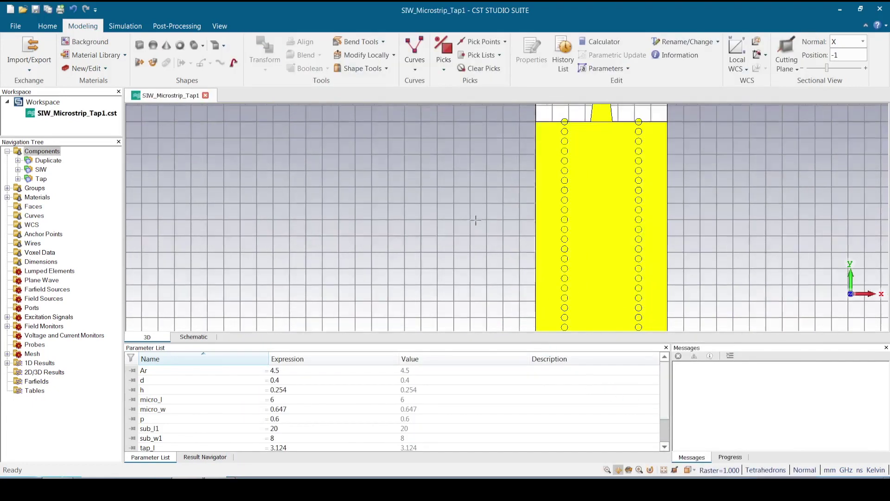
Step: Examine the whole structure and the end face of the microstrip line at the +Y end
{"action": "scroll", "coordinate": [475, 219], "scroll_direction": "up", "scroll_amount": 1}
{"action": "scroll", "coordinate": [417, 204], "scroll_direction": "down", "scroll_amount": 4}
{"action": "scroll", "coordinate": [398, 214], "scroll_direction": "down", "scroll_amount": 1}
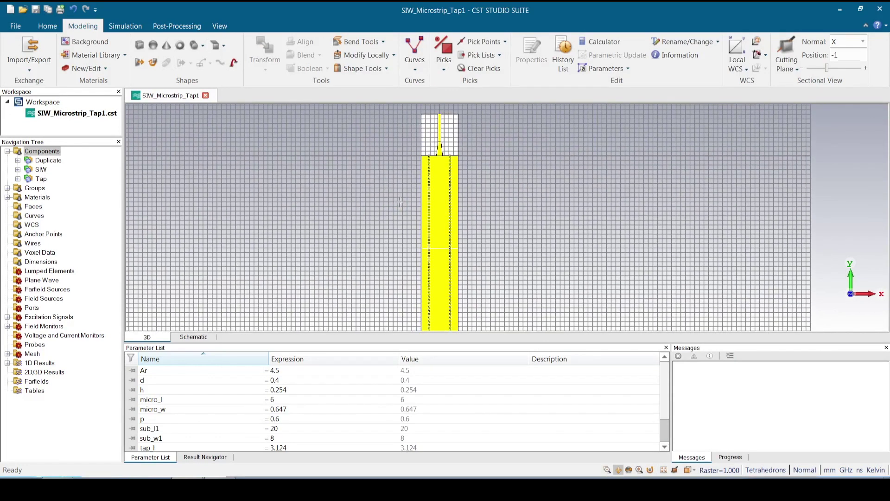
{"action": "scroll", "coordinate": [410, 219], "scroll_direction": "down", "scroll_amount": 1}
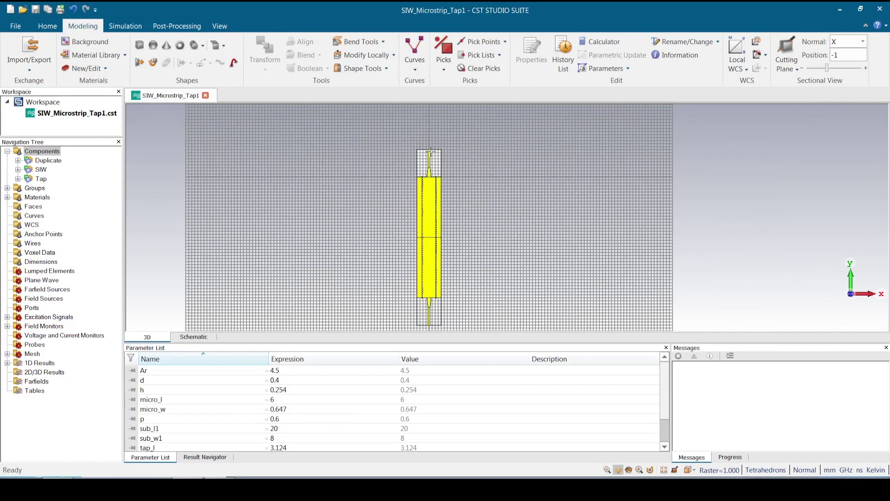
{"action": "scroll", "coordinate": [430, 149], "scroll_direction": "up", "scroll_amount": 5}
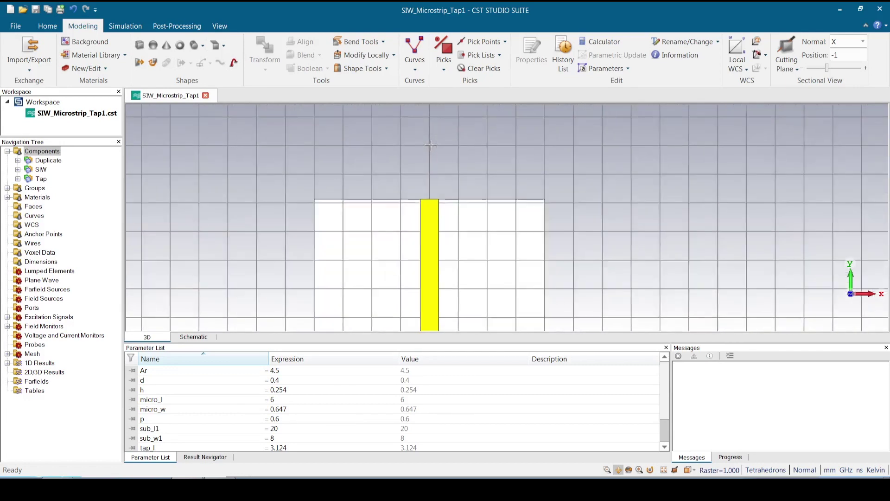
{"action": "left_click_drag", "start_coordinate": [463, 220], "coordinate": [463, 308]}
{"action": "scroll", "coordinate": [428, 238], "scroll_direction": "up", "scroll_amount": 5}
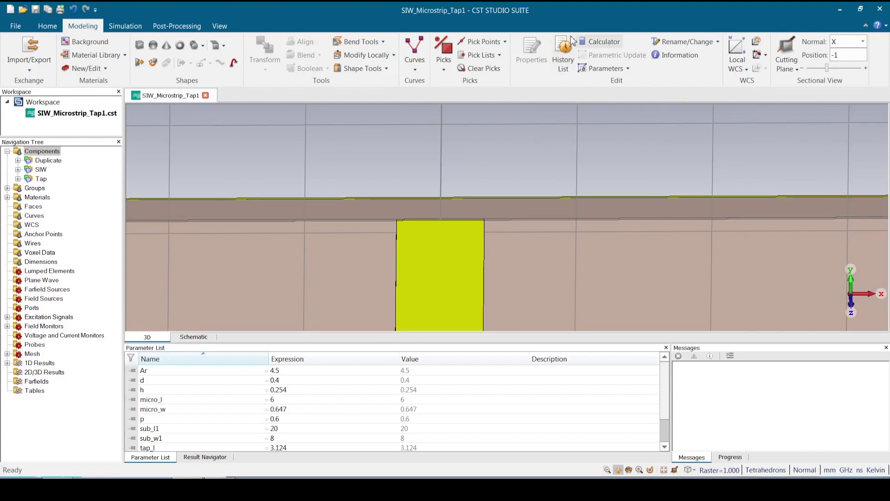
Step: Calculate the port extension coefficient with the solver ports macro for a microstrip with W 0.647 mm, h 0.254 mm and Er 2.94
{"action": "left_click", "coordinate": [53, 26]}
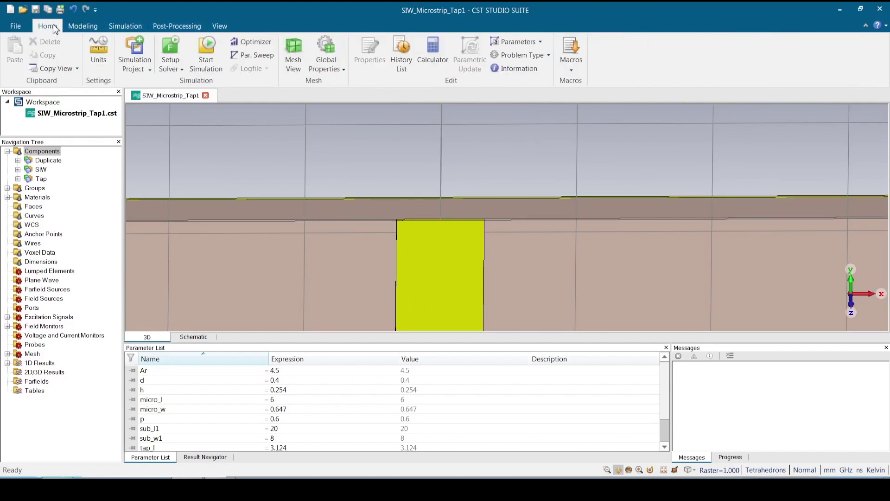
{"action": "left_click", "coordinate": [571, 69]}
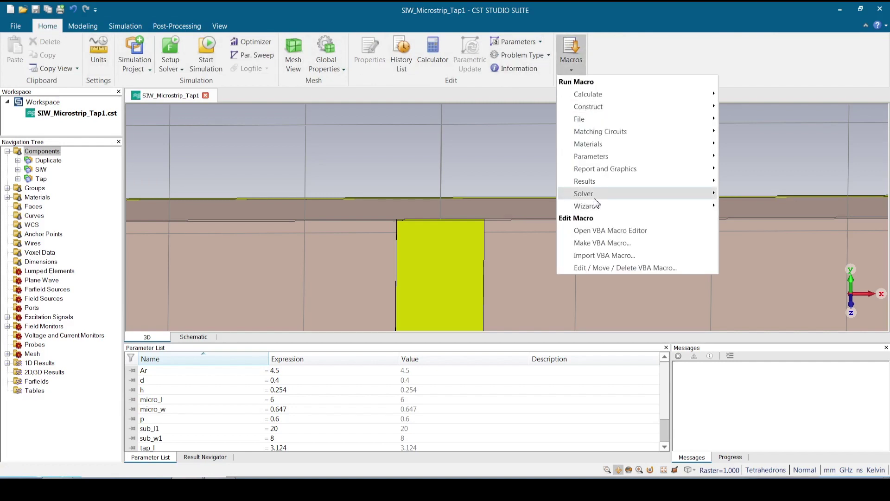
{"action": "mouse_move", "coordinate": [596, 198]}
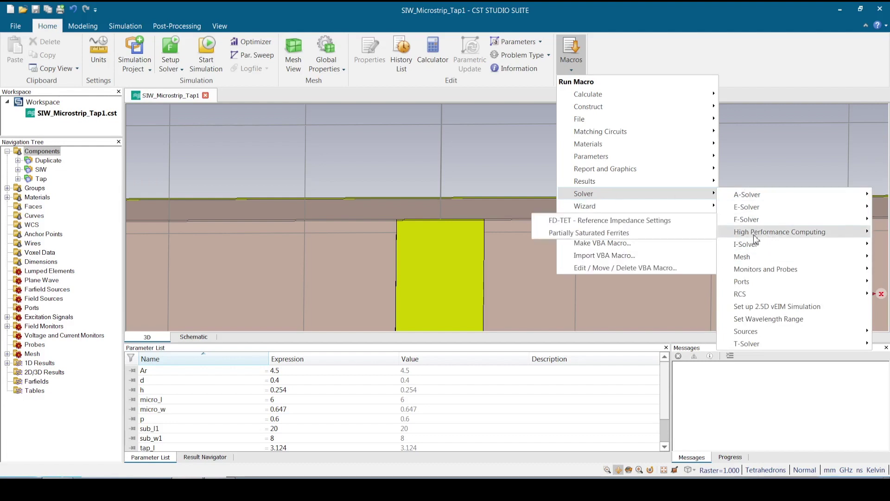
{"action": "mouse_move", "coordinate": [754, 285]}
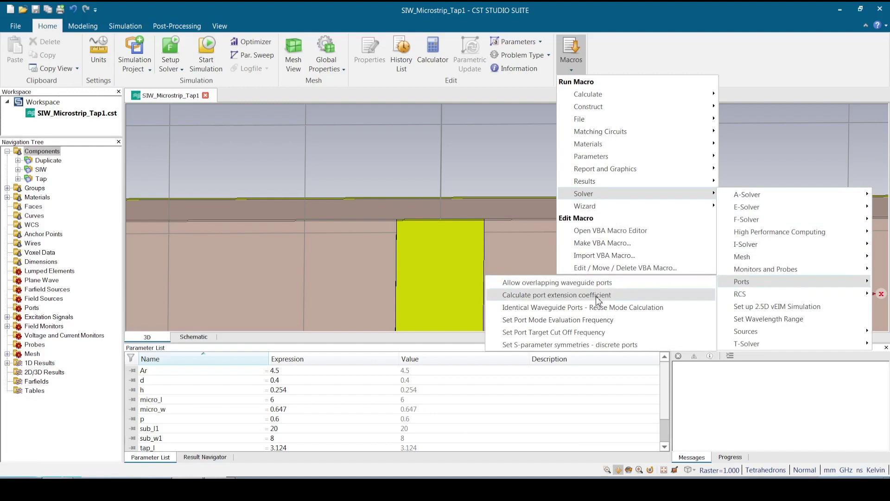
{"action": "left_click", "coordinate": [598, 295]}
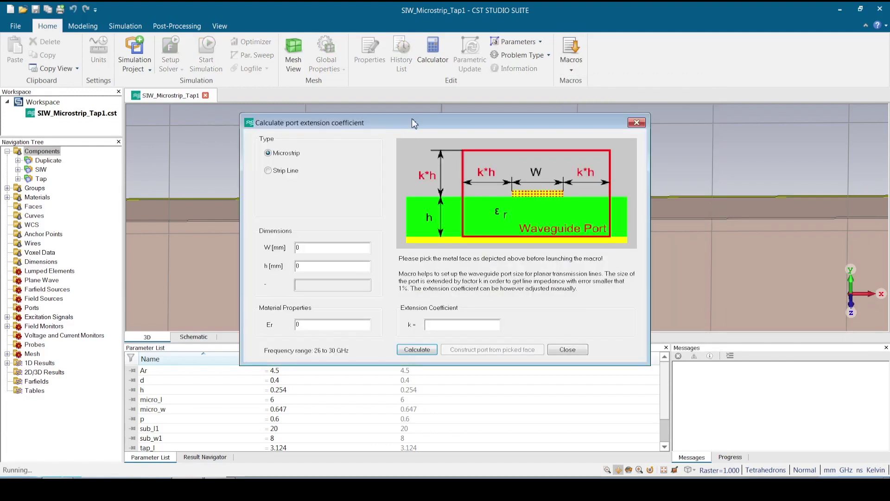
{"action": "left_click_drag", "start_coordinate": [413, 122], "coordinate": [414, 121]}
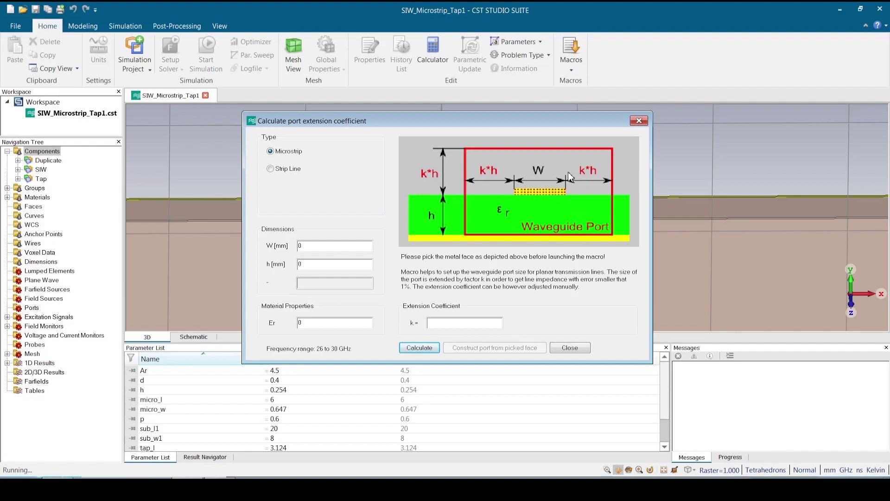
{"action": "left_click", "coordinate": [321, 246]}
{"action": "left_click", "coordinate": [311, 264]}
{"action": "double_click", "coordinate": [311, 264]}
{"action": "type", "text": "0.647"}
{"action": "double_click", "coordinate": [300, 323]}
{"action": "type", "text": "2.94"}
{"action": "left_click", "coordinate": [420, 349]}
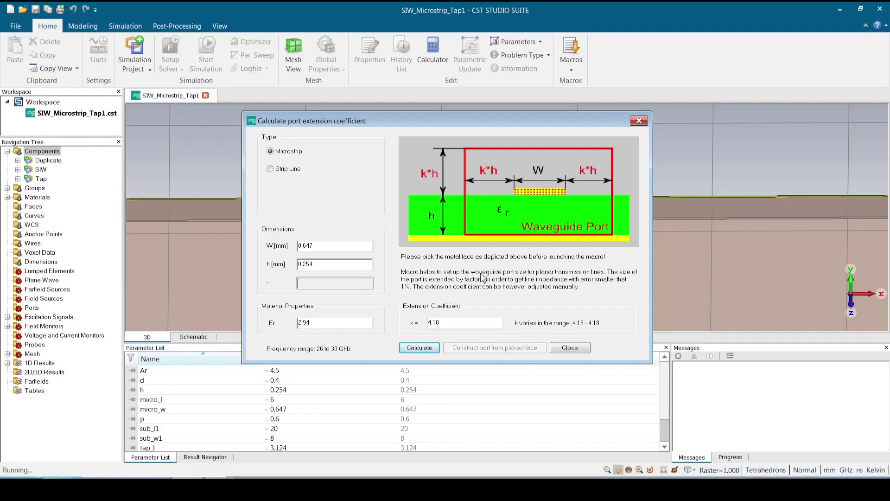
{"action": "left_click", "coordinate": [579, 353]}
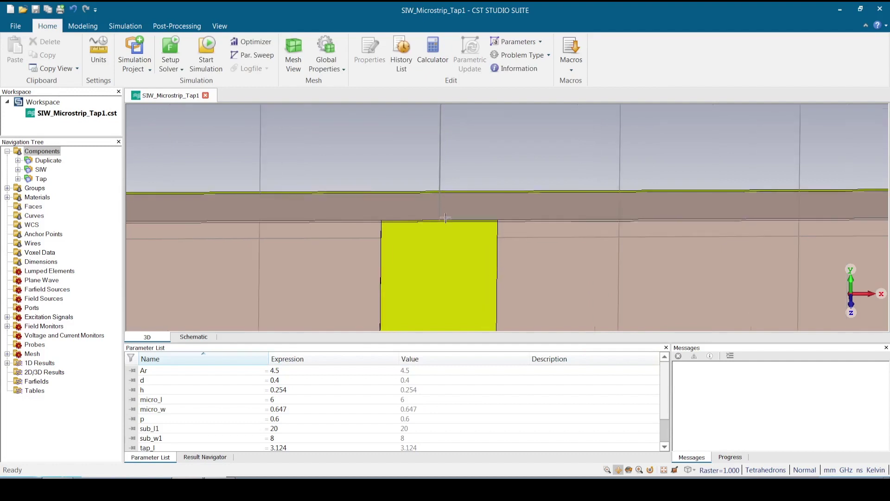
Step: Pick the end face of the microstrip line at the +Y end and start a waveguide port from it
{"action": "scroll", "coordinate": [446, 218], "scroll_direction": "up", "scroll_amount": 3}
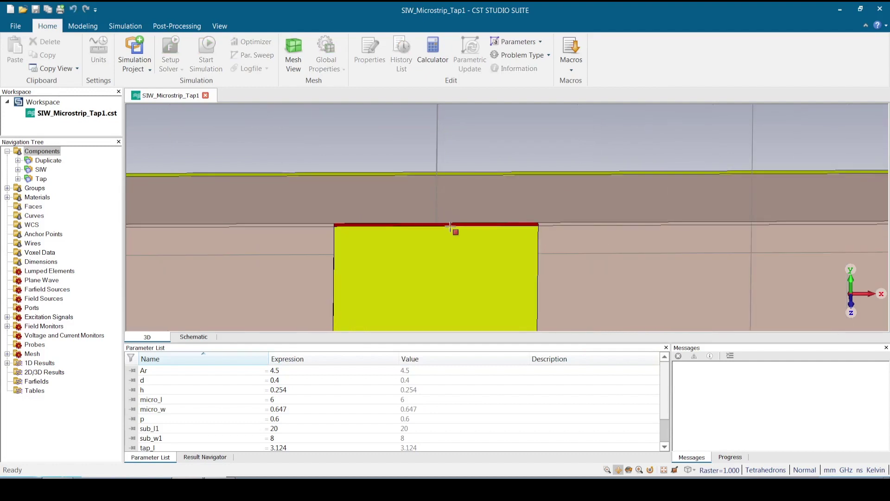
{"action": "double_click", "coordinate": [450, 225]}
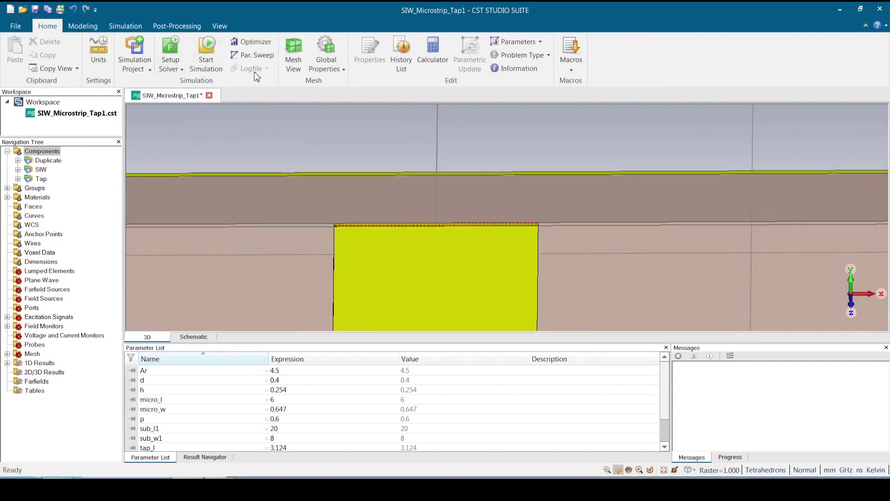
{"action": "left_click", "coordinate": [126, 26]}
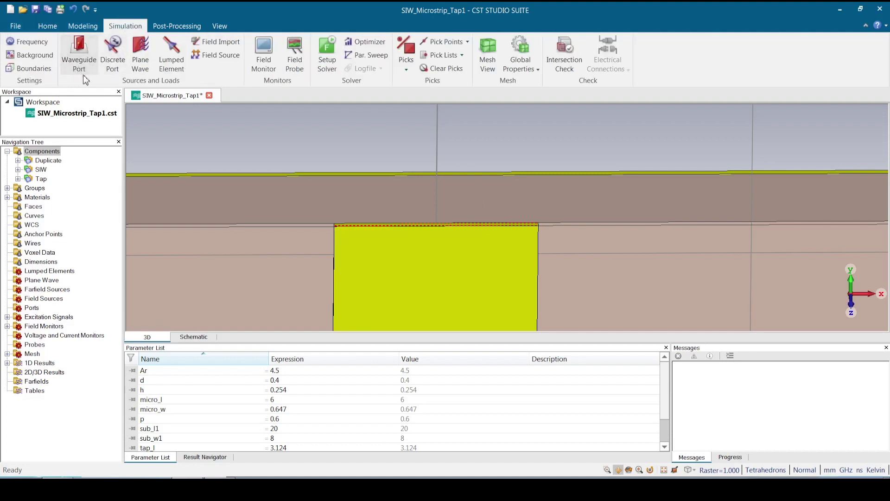
{"action": "left_click", "coordinate": [79, 52]}
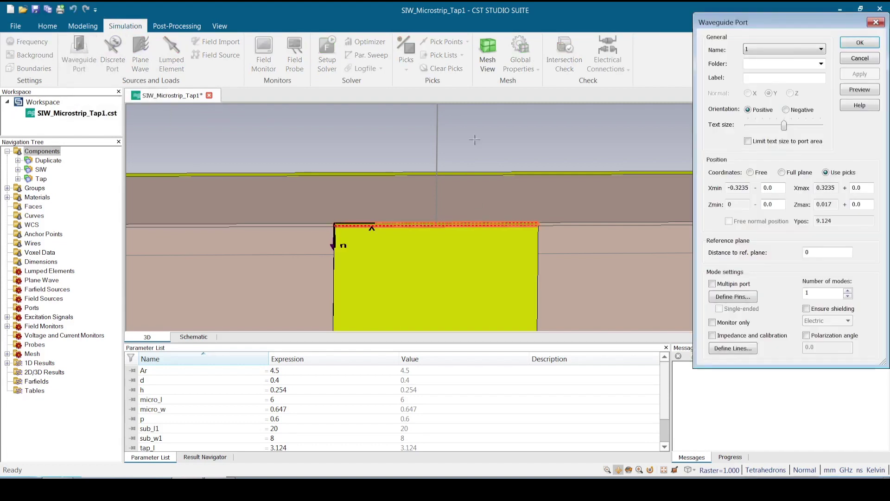
{"action": "left_click_drag", "start_coordinate": [783, 24], "coordinate": [499, 70]}
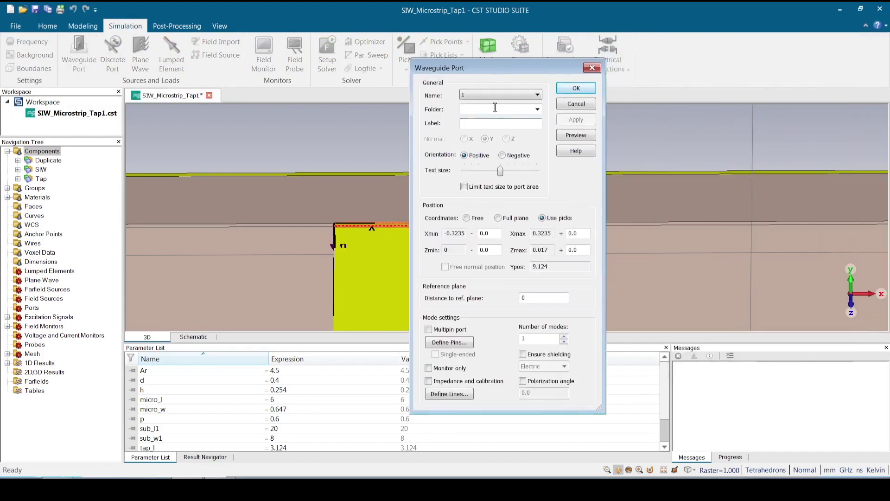
Step: Extend the waveguide port beyond Xmin by k*micro_w
{"action": "left_click_drag", "start_coordinate": [495, 237], "coordinate": [482, 233]}
{"action": "type", "text": "k"}
{"action": "type", "text": "s"}
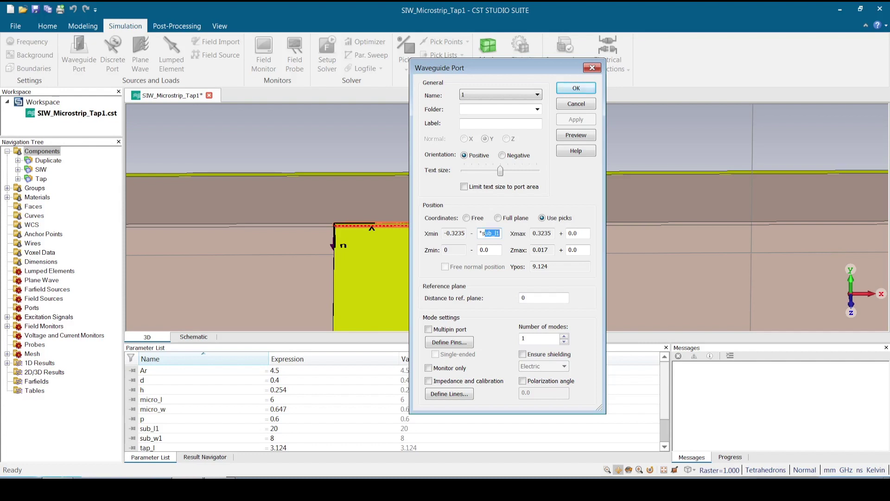
{"action": "key", "text": "BackSpace"}
{"action": "key", "text": "BackSpace"}
{"action": "type", "text": "mi"}
{"action": "key", "text": "Tab"}
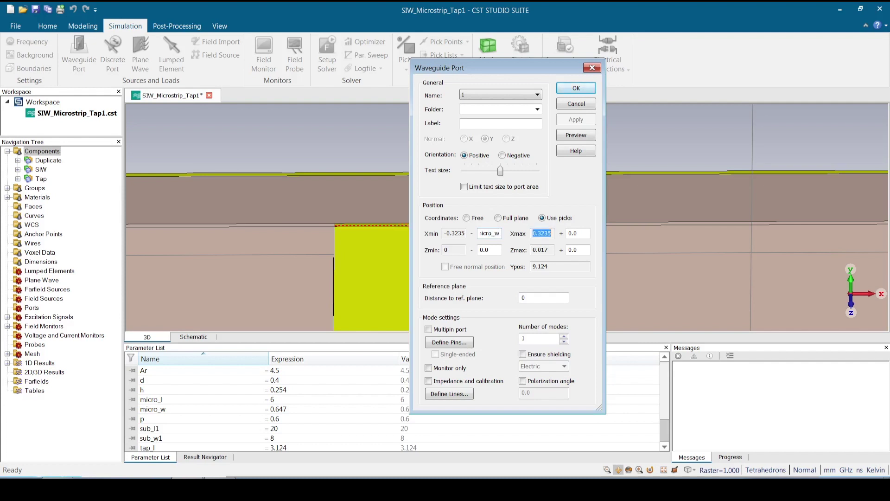
Step: Extend the waveguide port by k*micro_w beyond Xmax and Zmax, and by h beyond Zmin
{"action": "left_click", "coordinate": [499, 235]}
{"action": "left_click_drag", "start_coordinate": [502, 234], "coordinate": [467, 234]}
{"action": "left_click_drag", "start_coordinate": [583, 234], "coordinate": [567, 251]}
{"action": "key", "text": "ctrl+v"}
{"action": "key", "text": "ctrl+v"}
{"action": "left_click_drag", "start_coordinate": [500, 250], "coordinate": [473, 251]}
{"action": "key", "text": "ctrl+v"}
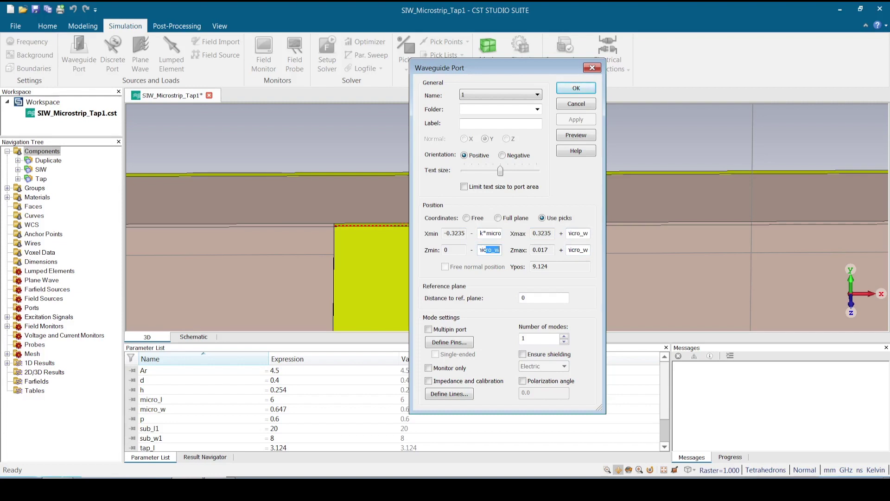
{"action": "key", "text": "BackSpace"}
Step: Preview the port, define the missing parameter k as 4.2, and create waveguide port 1
{"action": "left_click", "coordinate": [580, 138]}
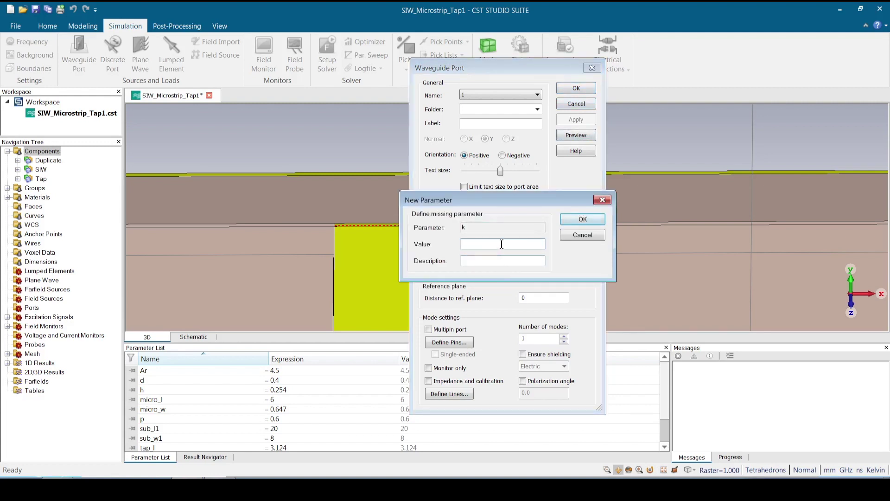
{"action": "type", "text": "4.2"}
{"action": "left_click", "coordinate": [583, 219]}
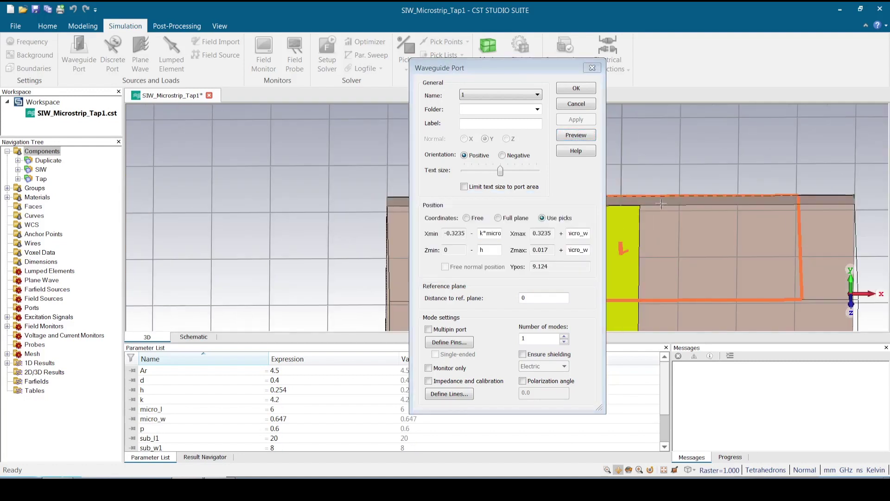
{"action": "left_click", "coordinate": [577, 88]}
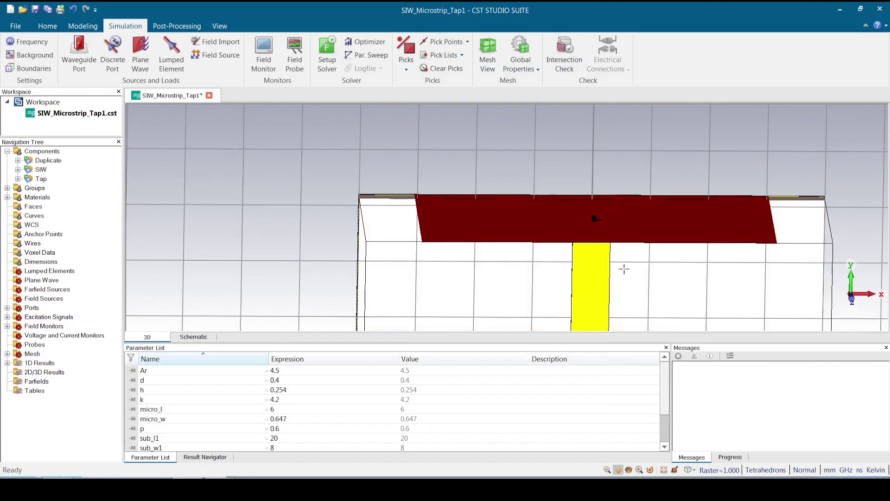
Step: Pick the end face of the microstrip line at the -Y end of the structure
{"action": "scroll", "coordinate": [624, 266], "scroll_direction": "up", "scroll_amount": 3}
{"action": "scroll", "coordinate": [624, 267], "scroll_direction": "down", "scroll_amount": 5}
{"action": "scroll", "coordinate": [612, 227], "scroll_direction": "up", "scroll_amount": 5}
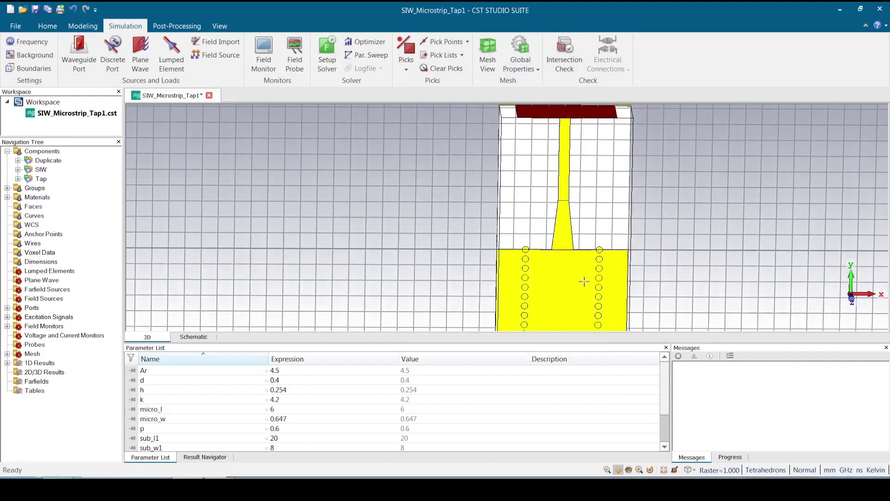
{"action": "scroll", "coordinate": [544, 200], "scroll_direction": "down", "scroll_amount": 2}
{"action": "scroll", "coordinate": [564, 219], "scroll_direction": "up", "scroll_amount": 3}
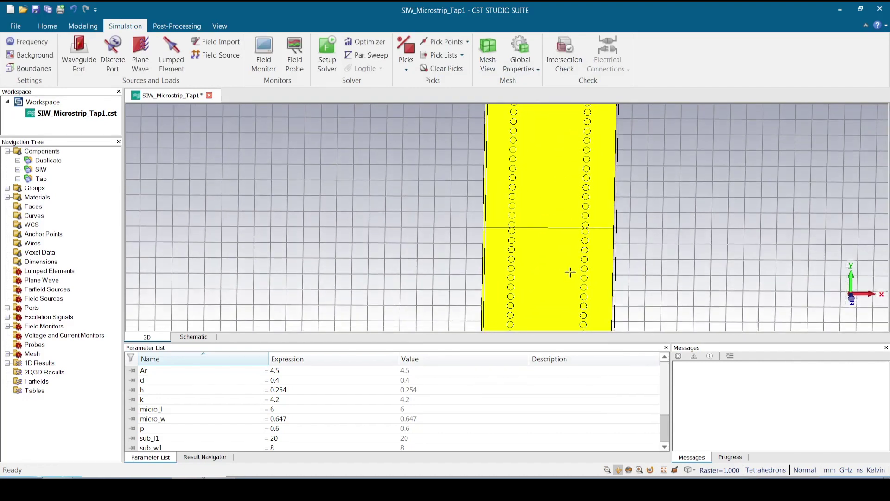
{"action": "left_click_drag", "start_coordinate": [559, 282], "coordinate": [546, 217]}
{"action": "scroll", "coordinate": [551, 298], "scroll_direction": "up", "scroll_amount": 5}
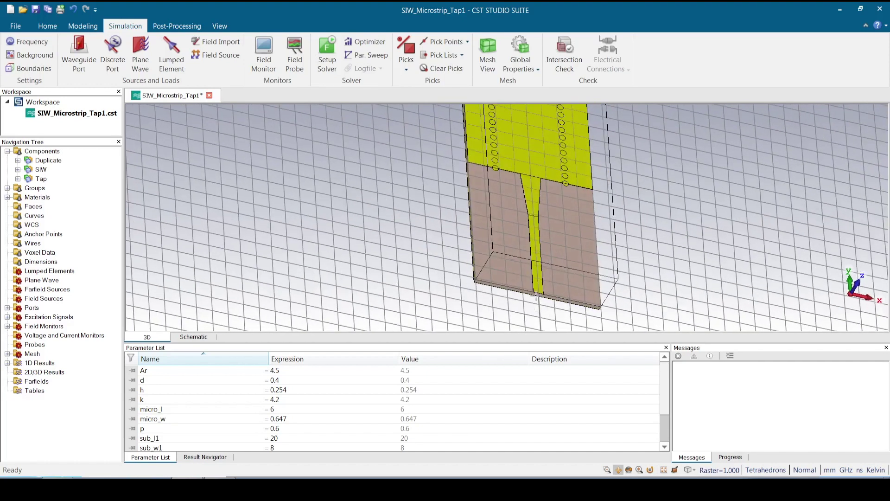
{"action": "scroll", "coordinate": [546, 278], "scroll_direction": "up", "scroll_amount": 3}
{"action": "scroll", "coordinate": [546, 278], "scroll_direction": "up", "scroll_amount": 3}
{"action": "key", "text": "e"}
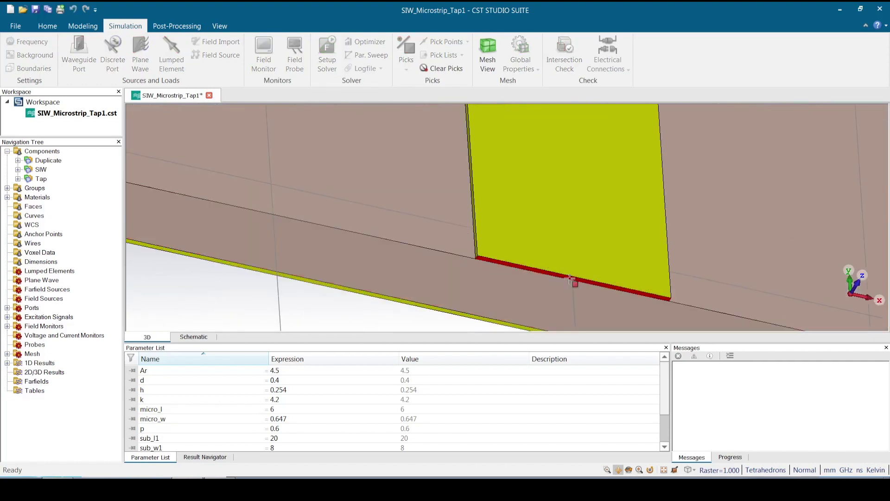
{"action": "double_click", "coordinate": [570, 278]}
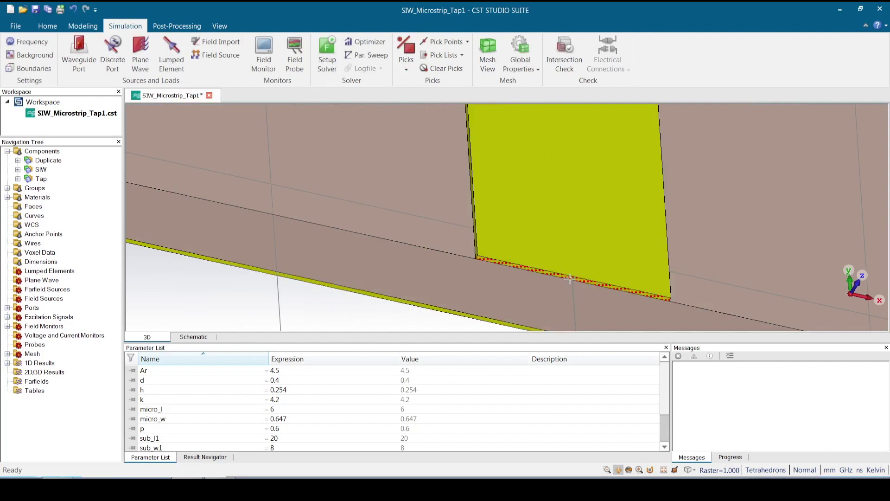
{"action": "left_click", "coordinate": [85, 72]}
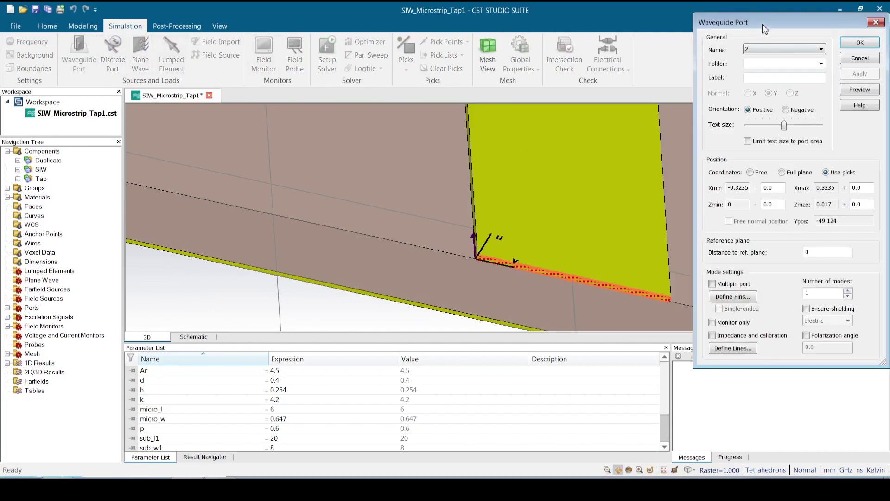
{"action": "left_click_drag", "start_coordinate": [762, 24], "coordinate": [312, 70]}
{"action": "left_click", "coordinate": [307, 232]}
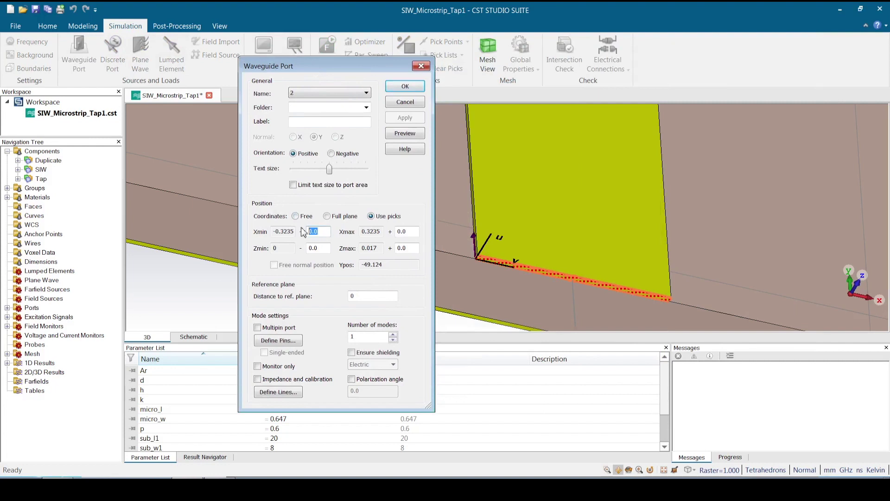
{"action": "type", "text": "micro_w"}
{"action": "left_click", "coordinate": [405, 232]}
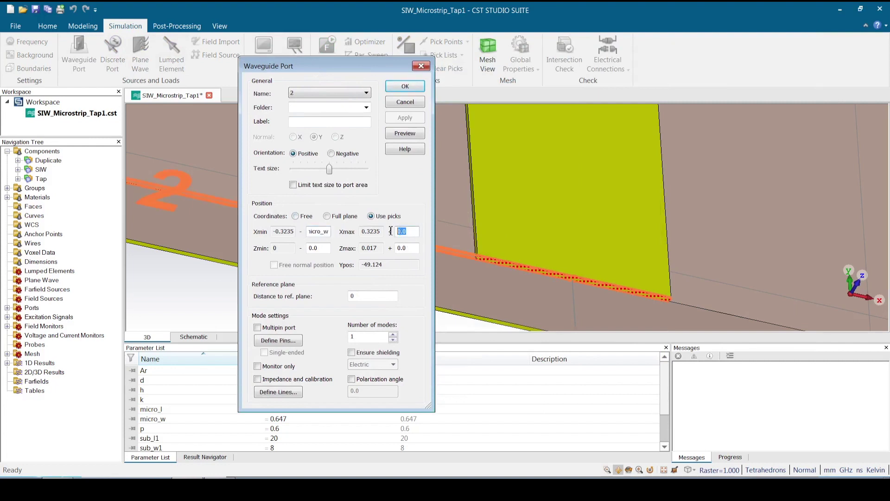
{"action": "type", "text": "micro_w"}
{"action": "left_click", "coordinate": [404, 248]}
{"action": "type", "text": "micro_w"}
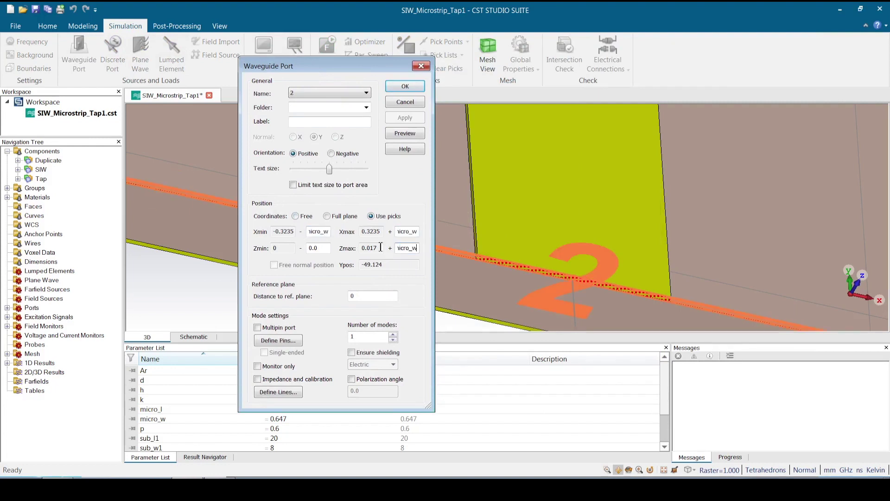
{"action": "left_click", "coordinate": [318, 249]}
{"action": "type", "text": "h"}
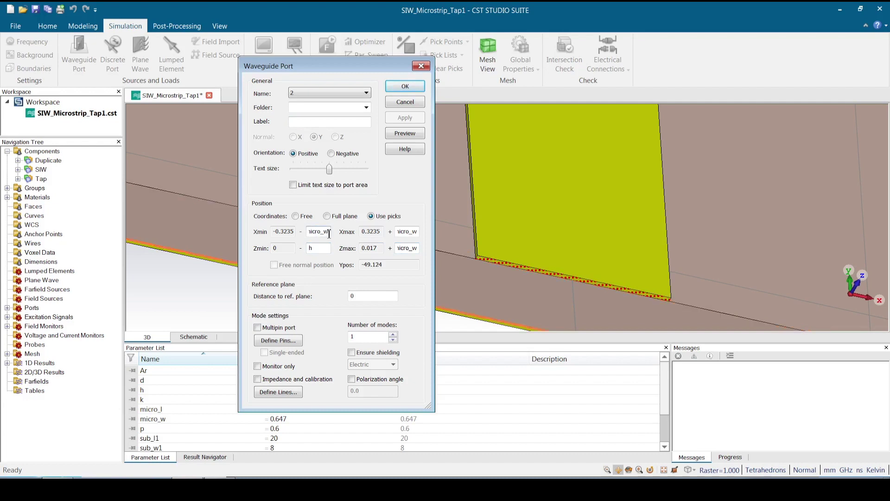
{"action": "left_click_drag", "start_coordinate": [318, 233], "coordinate": [316, 231]}
{"action": "key", "text": "BackSpace"}
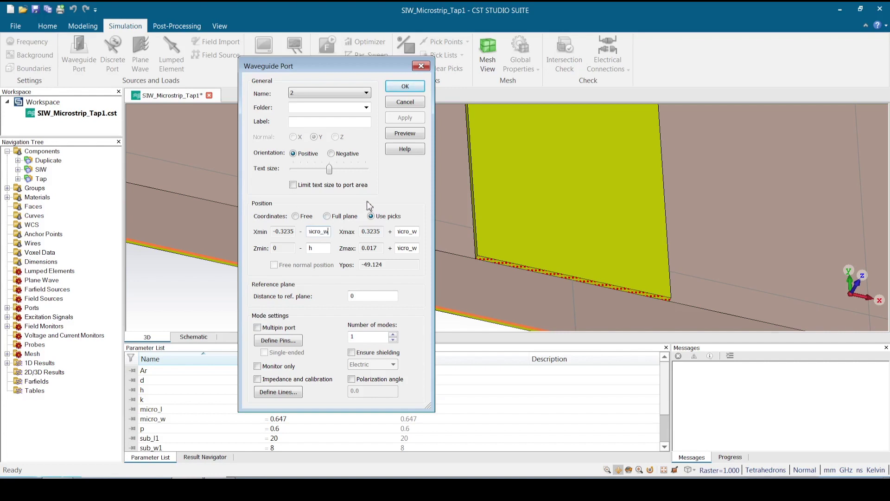
{"action": "left_click", "coordinate": [407, 89]}
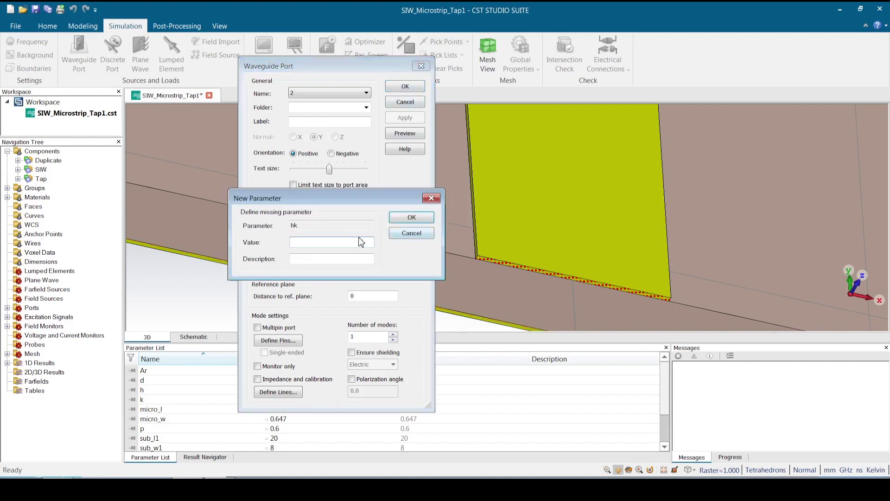
{"action": "left_click", "coordinate": [425, 200]}
{"action": "left_click", "coordinate": [399, 262]}
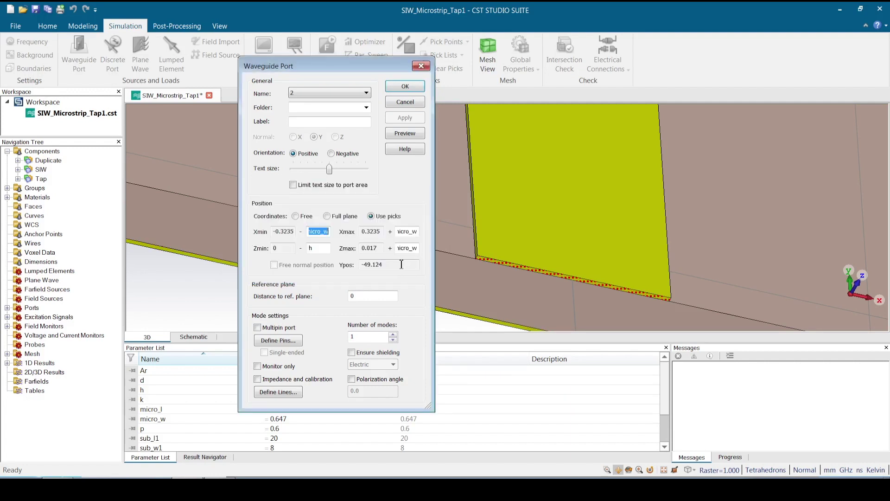
{"action": "left_click", "coordinate": [315, 232]}
{"action": "key", "text": "Home"}
{"action": "type", "text": "k*"}
{"action": "left_click", "coordinate": [403, 232]}
{"action": "type", "text": "k*"}
{"action": "left_click", "coordinate": [410, 249]}
{"action": "type", "text": "k*"}
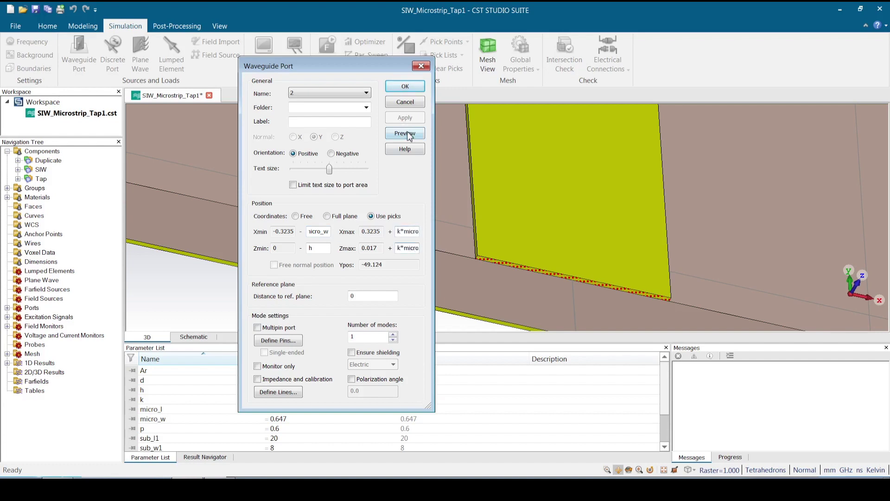
{"action": "left_click", "coordinate": [405, 133]}
{"action": "left_click", "coordinate": [426, 199]}
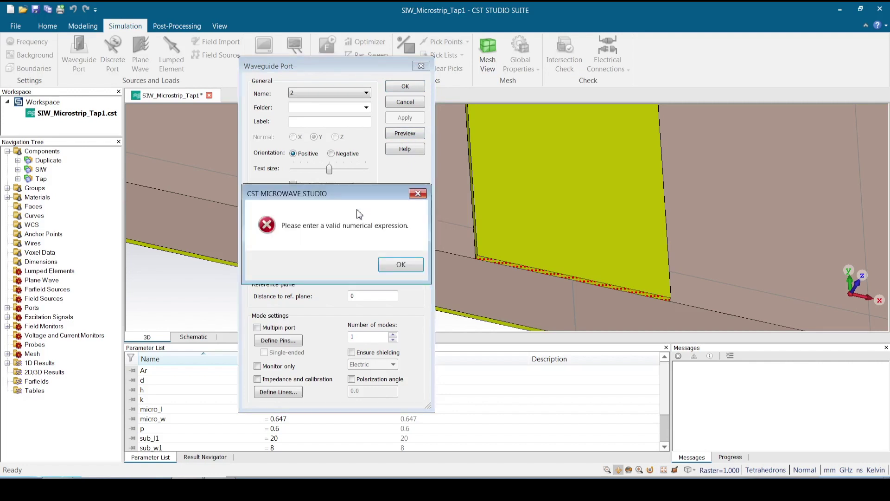
{"action": "left_click", "coordinate": [418, 195]}
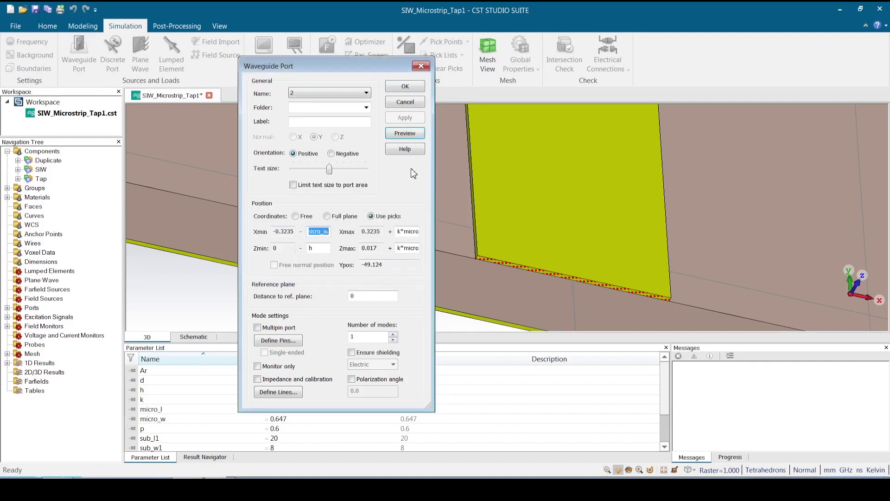
{"action": "left_click", "coordinate": [405, 102]}
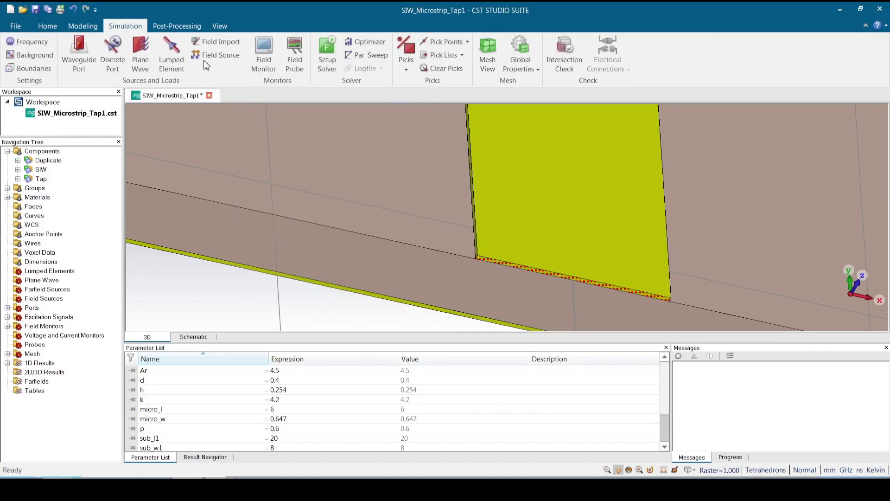
Step: Start a waveguide port from the picked microstrip end face and extend it by k*micro_w beyond Xmin
{"action": "left_click", "coordinate": [80, 52]}
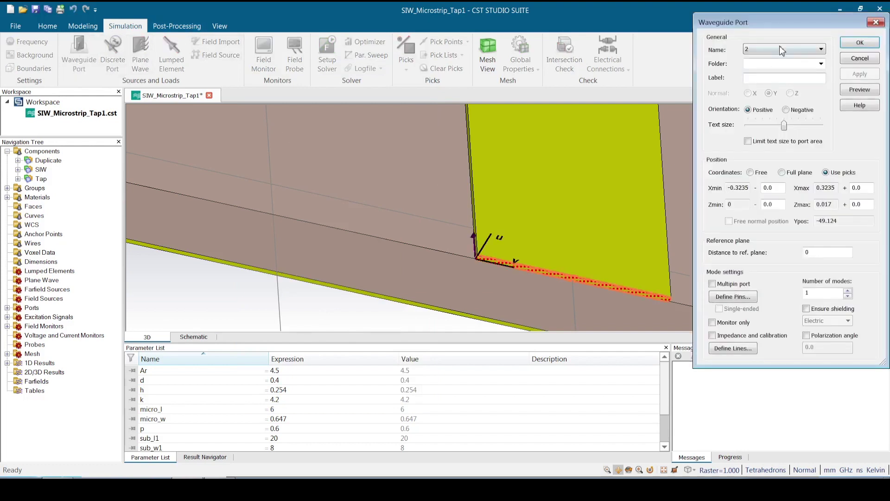
{"action": "left_click_drag", "start_coordinate": [775, 20], "coordinate": [393, 44]}
{"action": "double_click", "coordinate": [397, 212]}
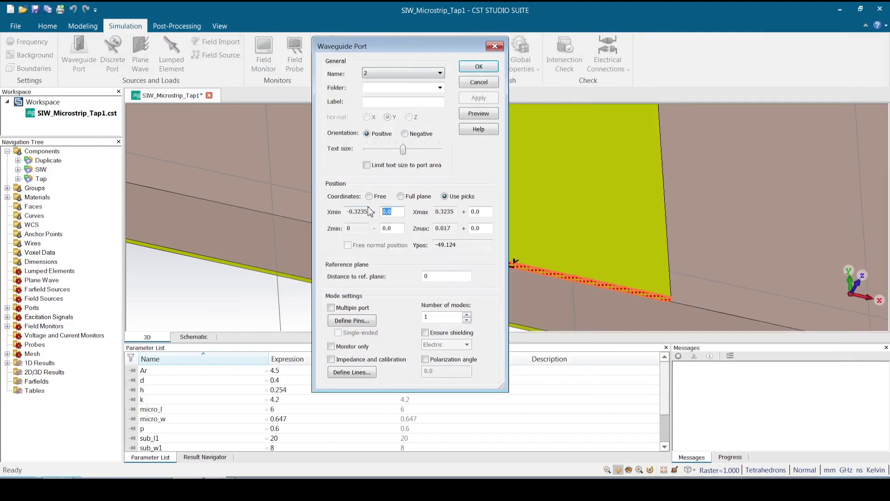
{"action": "type", "text": "micro_w"}
{"action": "key", "text": "Home"}
{"action": "type", "text": "k*"}
Step: Extend the port by k*micro_w beyond Xmax and Zmax and by h beyond Zmin, and create waveguide port 2
{"action": "double_click", "coordinate": [478, 211]}
{"action": "type", "text": "micro_w"}
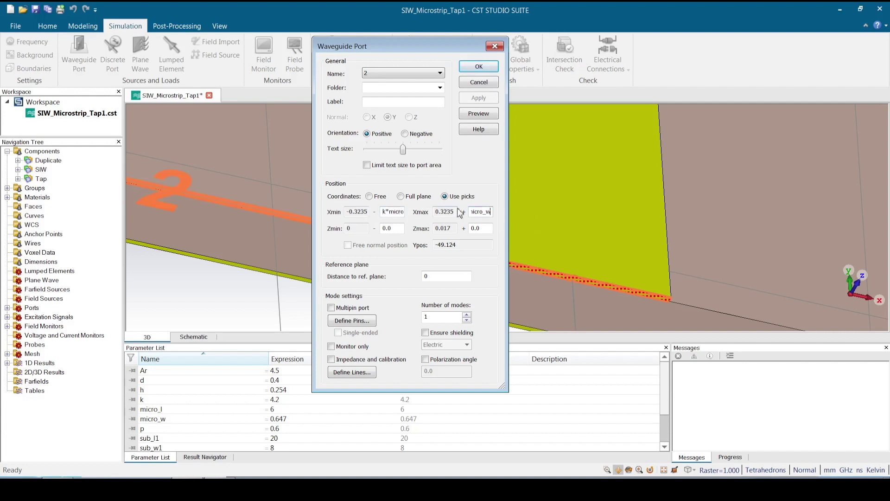
{"action": "double_click", "coordinate": [480, 228]}
{"action": "type", "text": "micro_w"}
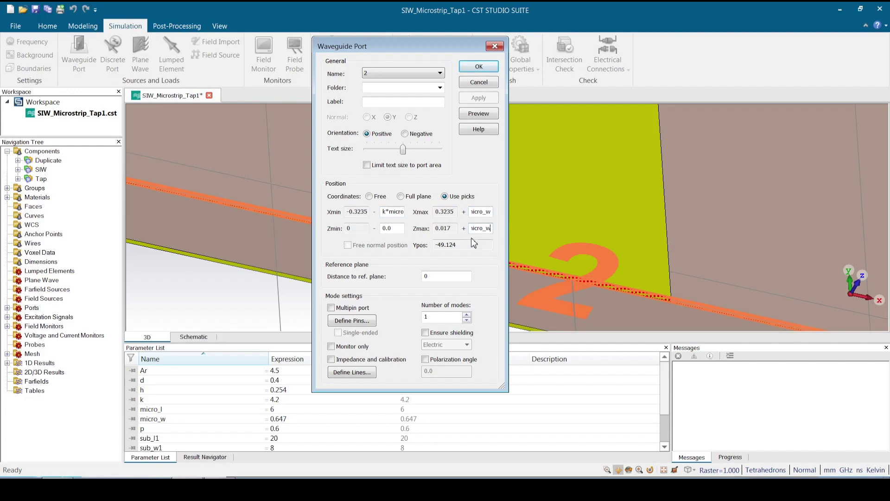
{"action": "double_click", "coordinate": [392, 228]}
{"action": "type", "text": "h"}
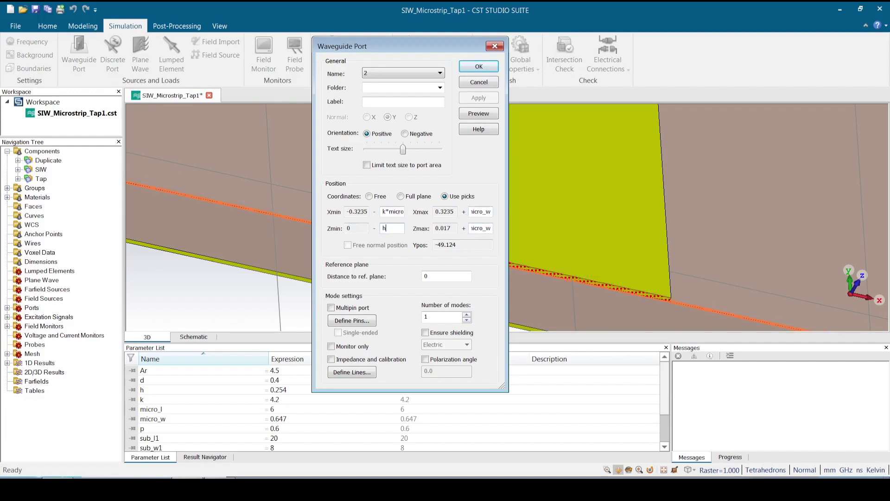
{"action": "left_click", "coordinate": [479, 114]}
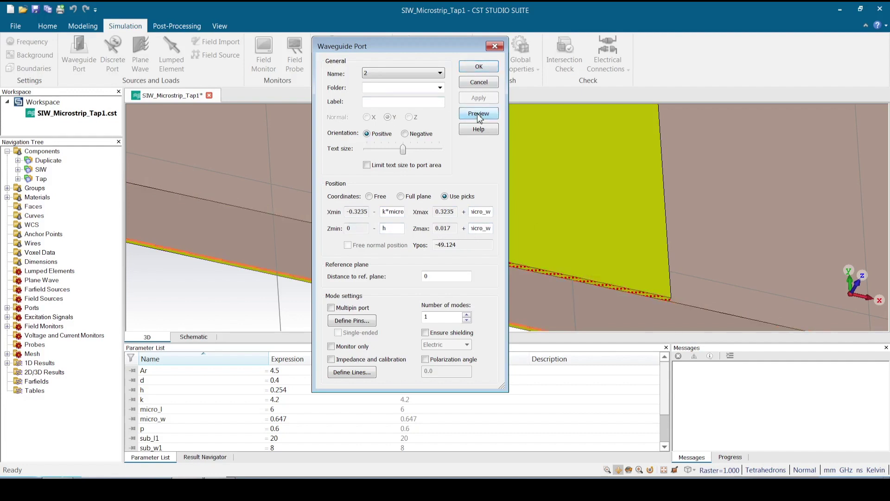
{"action": "left_click", "coordinate": [479, 67]}
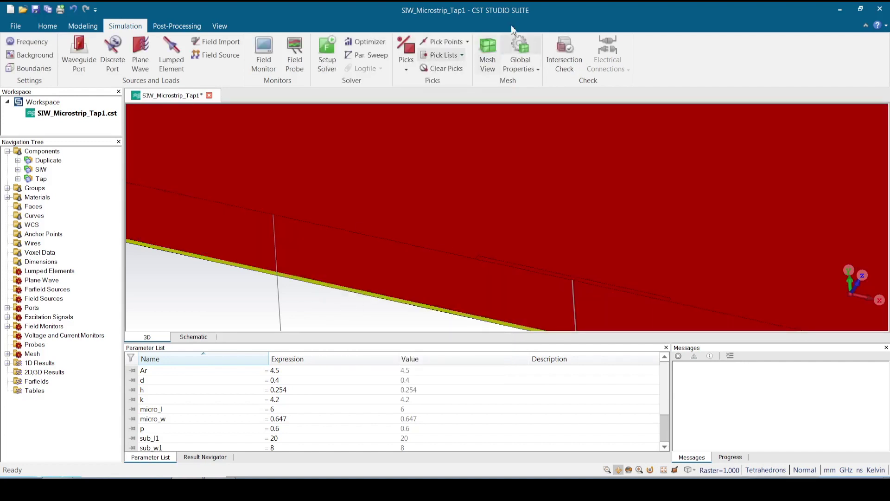
Step: Open the Calculate port extension coefficient macro, review how the microstrip port extensions are defined, and close it
{"action": "left_click", "coordinate": [77, 26]}
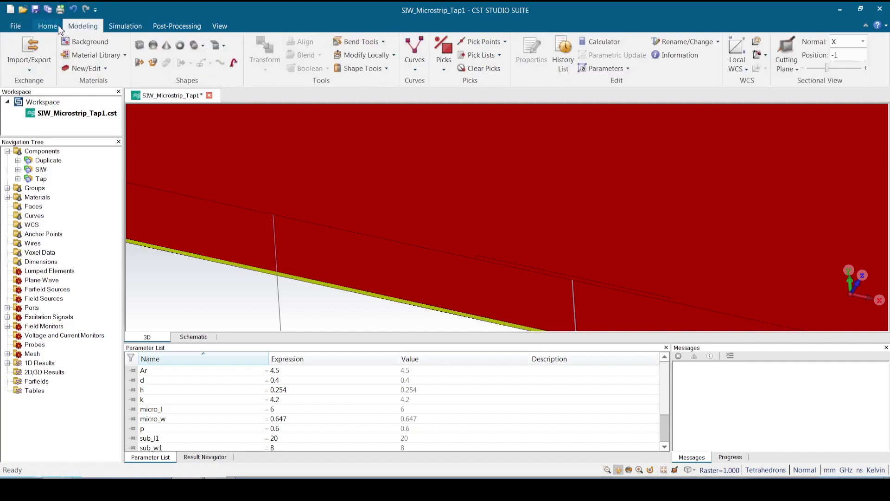
{"action": "left_click", "coordinate": [55, 27]}
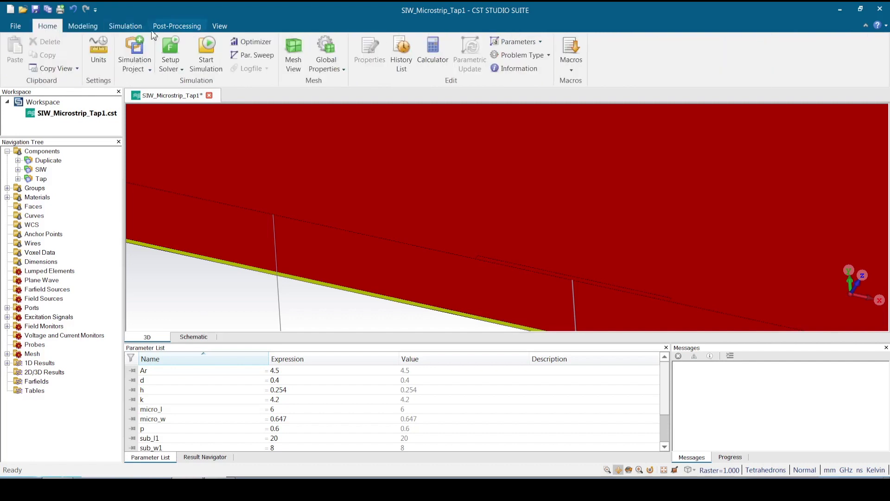
{"action": "left_click", "coordinate": [572, 61]}
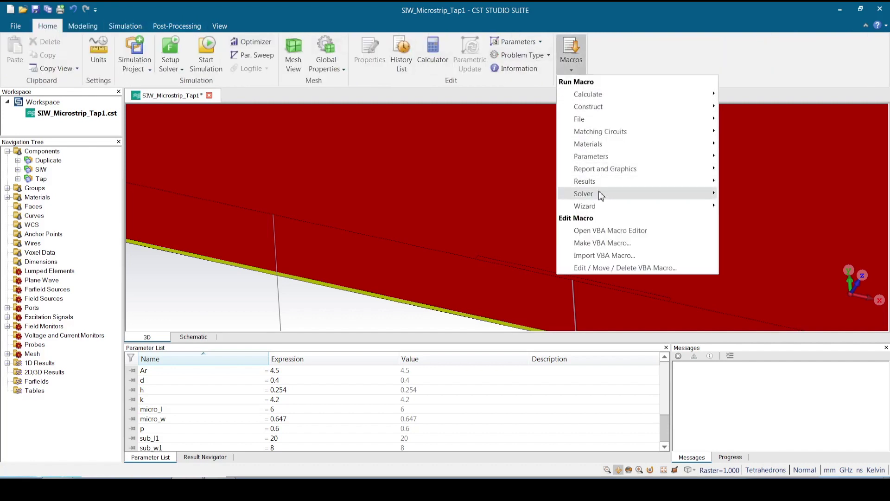
{"action": "mouse_move", "coordinate": [683, 193]}
{"action": "mouse_move", "coordinate": [755, 282]}
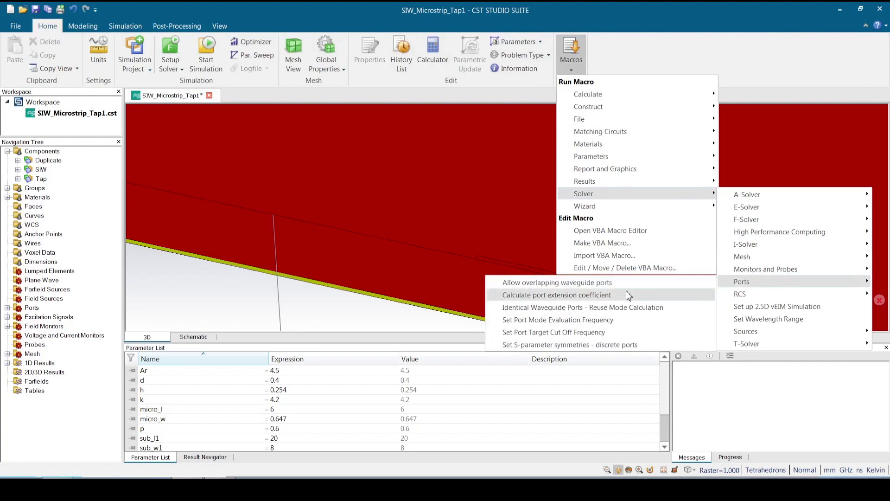
{"action": "left_click", "coordinate": [622, 297]}
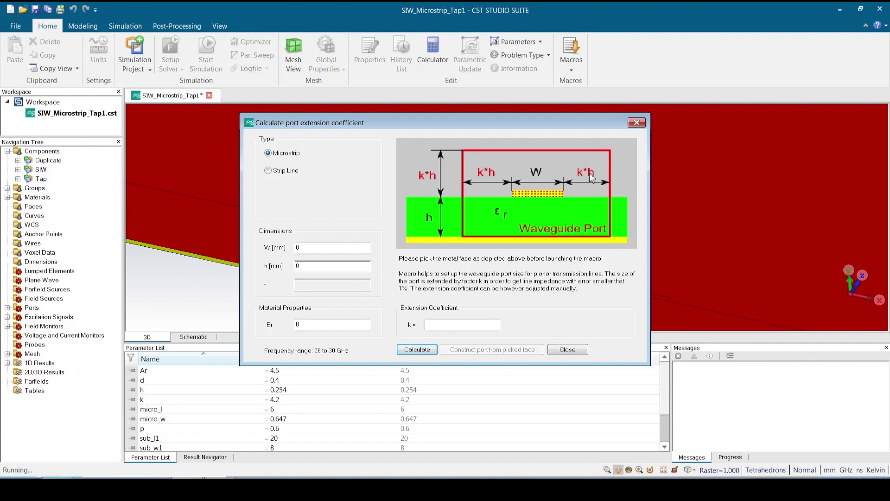
{"action": "left_click", "coordinate": [636, 123]}
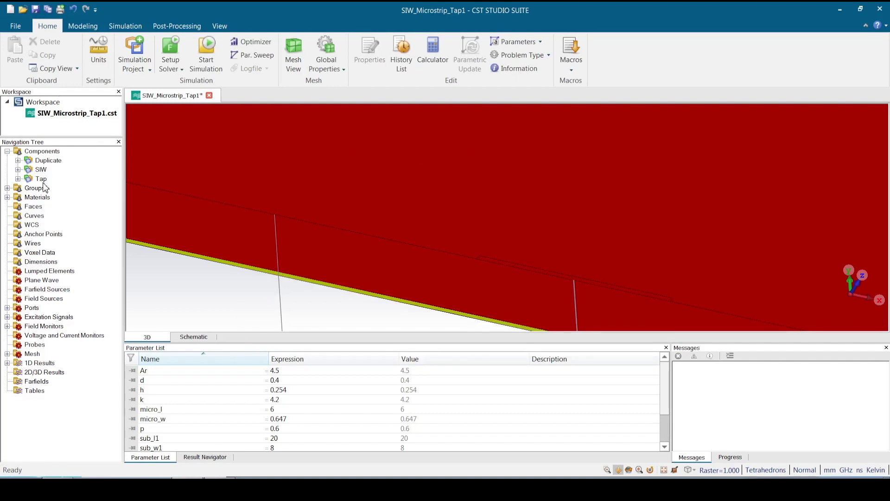
Step: Open waveguide port 1 for modification and set its extension beyond Xmin to k*h
{"action": "scroll", "coordinate": [357, 215], "scroll_direction": "down", "scroll_amount": 5}
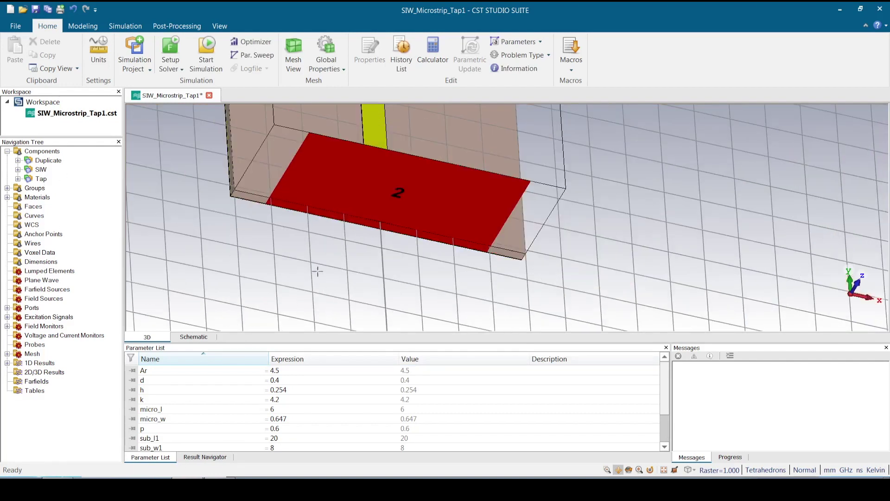
{"action": "left_click_drag", "start_coordinate": [397, 197], "coordinate": [393, 199]}
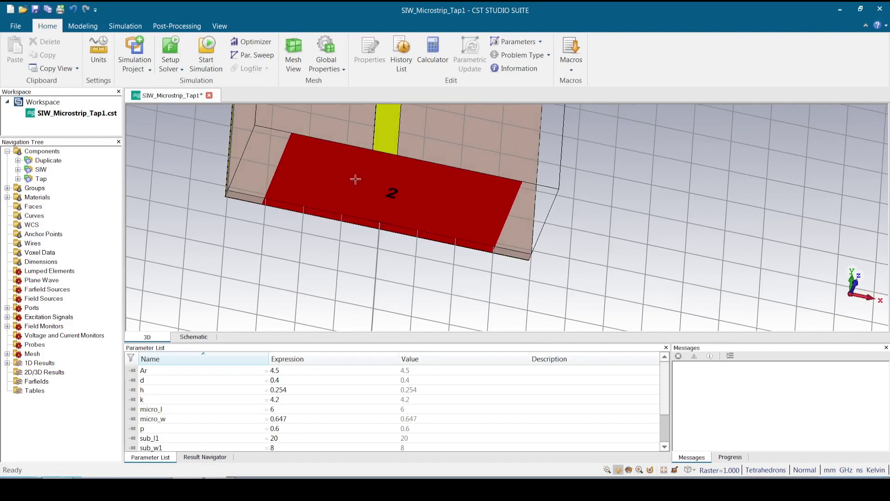
{"action": "middle_click_drag", "start_coordinate": [355, 179], "coordinate": [357, 342]}
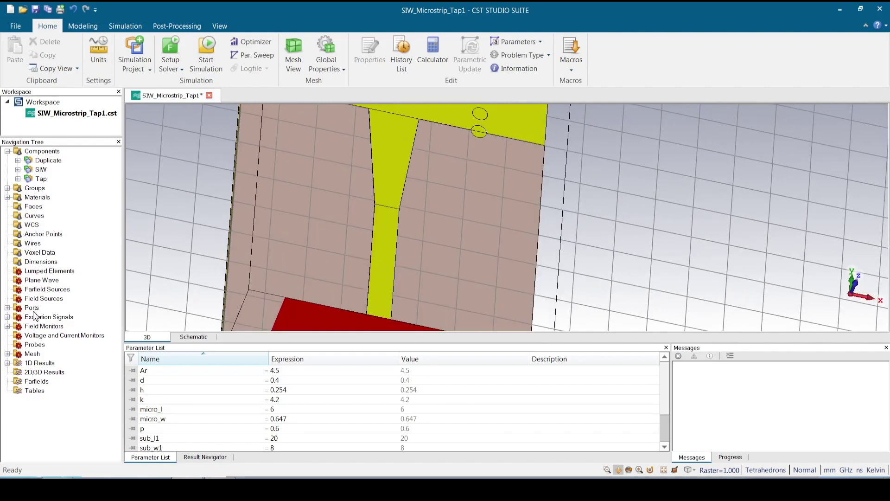
{"action": "left_click", "coordinate": [7, 308]}
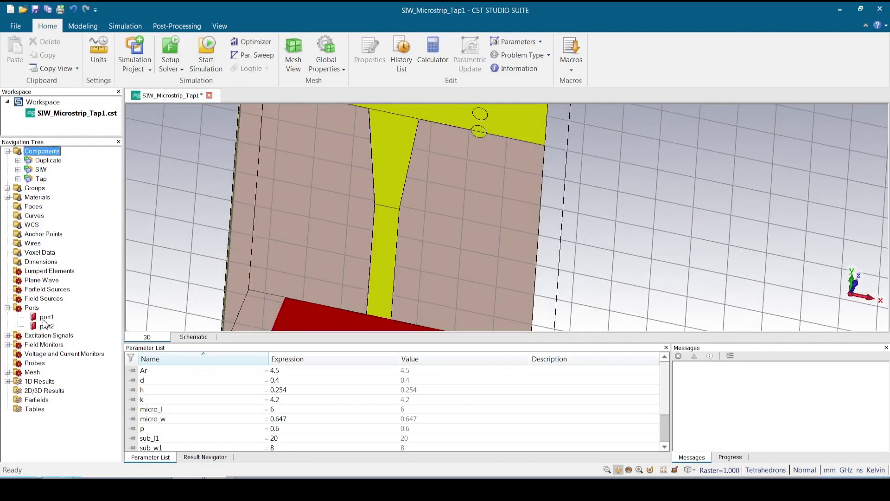
{"action": "double_click", "coordinate": [47, 317]}
{"action": "left_click_drag", "start_coordinate": [796, 22], "coordinate": [394, 60]}
{"action": "double_click", "coordinate": [370, 225]}
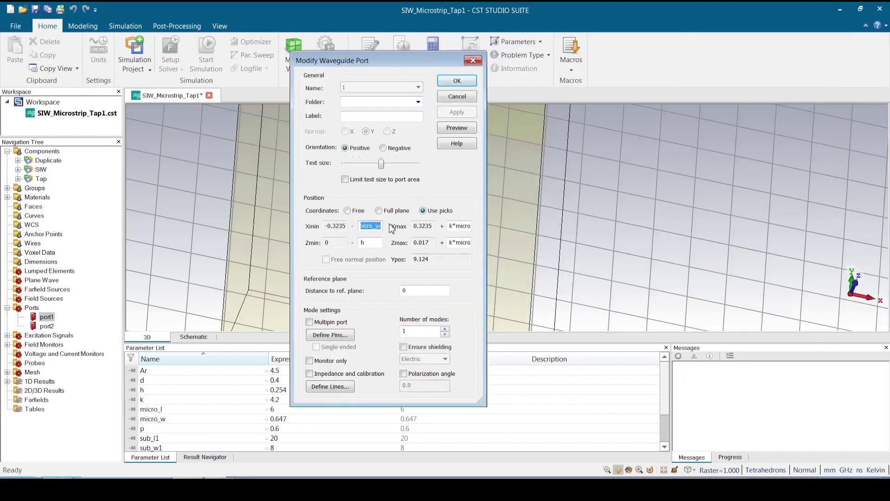
{"action": "key", "text": "BackSpace"}
{"action": "type", "text": "k*h"}
{"action": "key", "text": "shift+Home"}
{"action": "key", "text": "ctrl+c"}
Step: Set port 1's extensions beyond Xmax and Zmax to k*h and apply the modified port
{"action": "left_click_drag", "start_coordinate": [454, 228], "coordinate": [494, 227]}
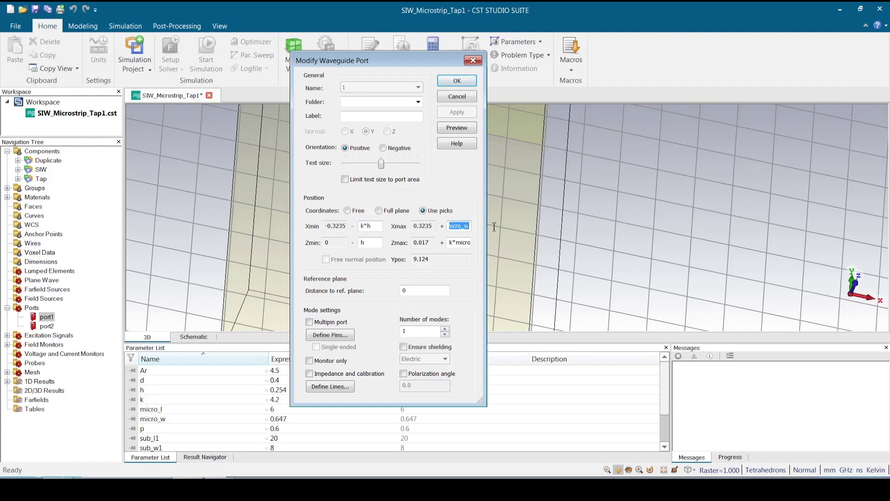
{"action": "key", "text": "ctrl+v"}
{"action": "left_click_drag", "start_coordinate": [451, 243], "coordinate": [476, 247]}
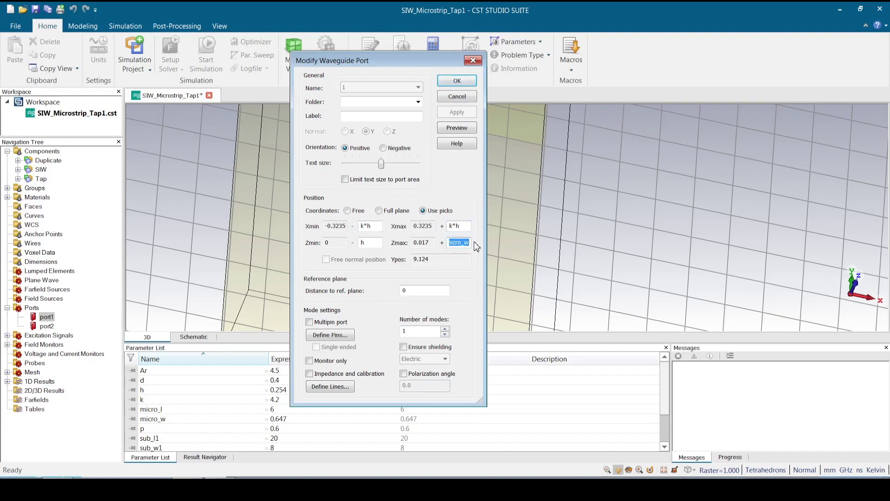
{"action": "key", "text": "ctrl+v"}
{"action": "left_click", "coordinate": [457, 128]}
{"action": "left_click", "coordinate": [459, 82]}
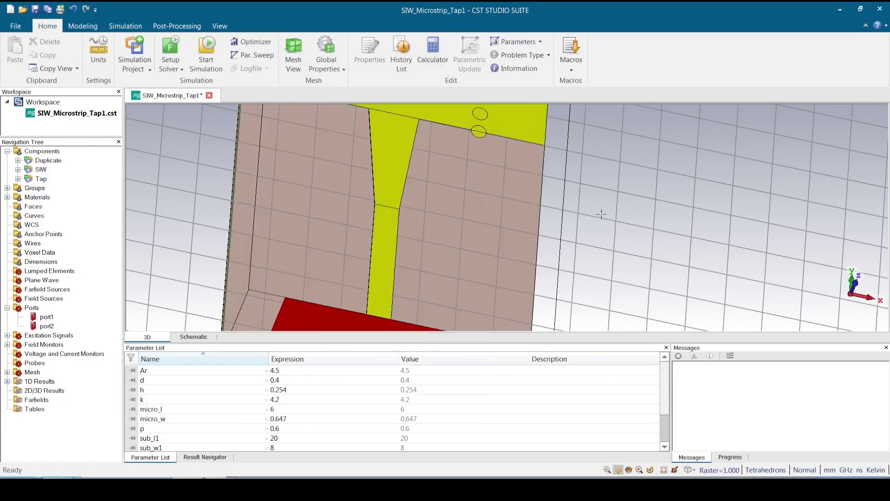
Step: Examine the resized port 1 around the microstrip end at the +Y end of the structure
{"action": "scroll", "coordinate": [601, 214], "scroll_direction": "down", "scroll_amount": 5}
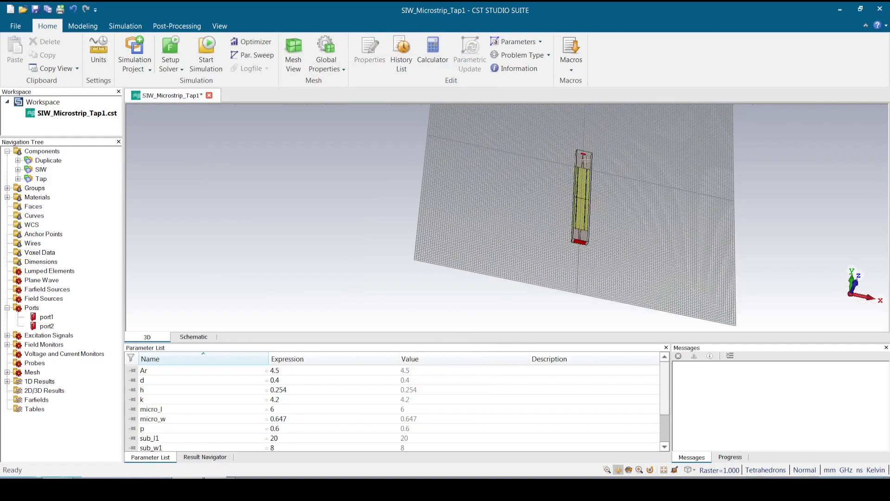
{"action": "scroll", "coordinate": [585, 158], "scroll_direction": "up", "scroll_amount": 8}
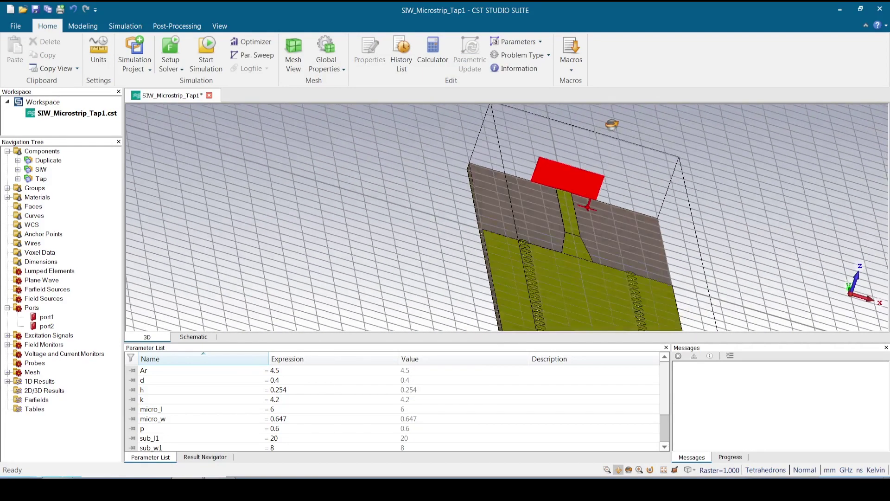
{"action": "scroll", "coordinate": [588, 206], "scroll_direction": "up", "scroll_amount": 4}
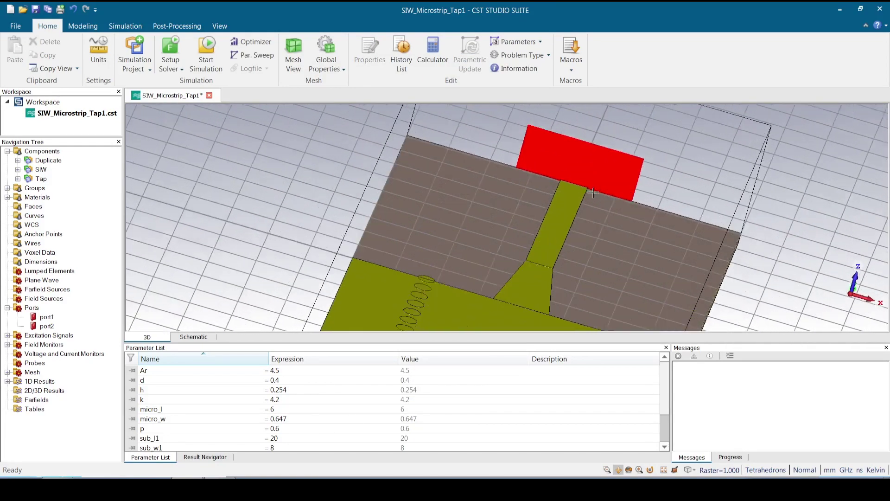
{"action": "scroll", "coordinate": [593, 192], "scroll_direction": "up", "scroll_amount": 5}
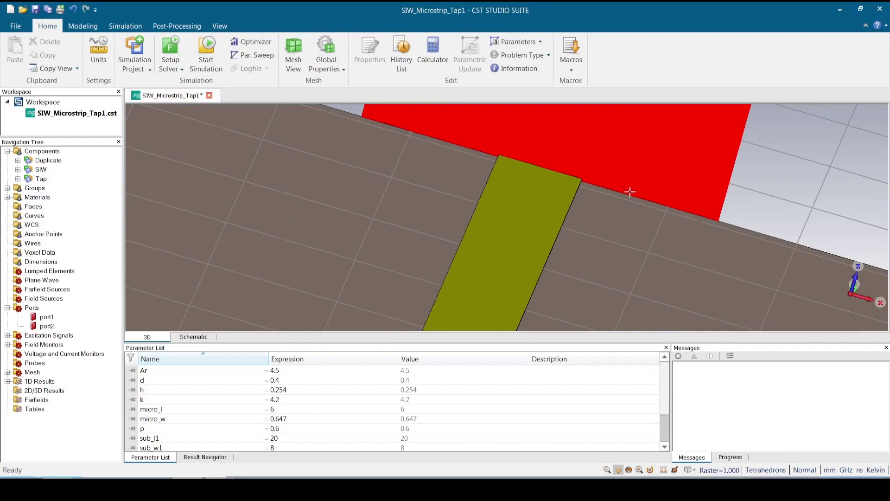
{"action": "scroll", "coordinate": [630, 191], "scroll_direction": "down", "scroll_amount": 5}
{"action": "left_click_drag", "start_coordinate": [663, 209], "coordinate": [694, 265]}
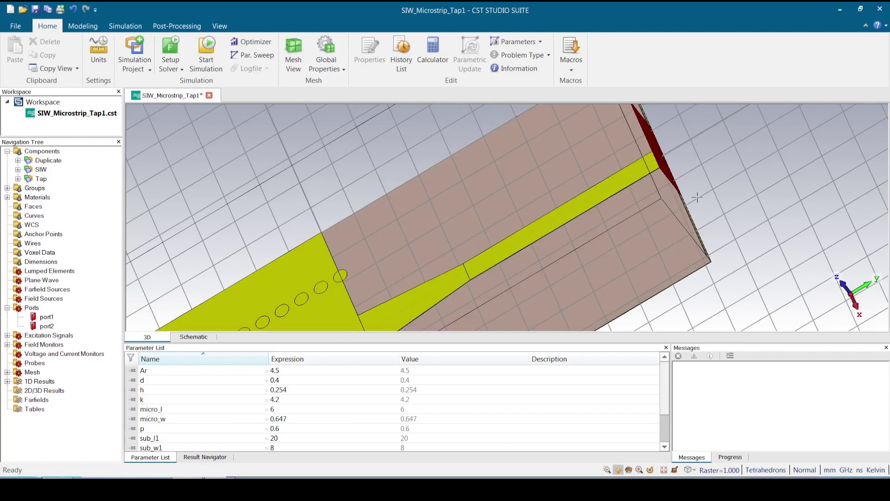
{"action": "left_click_drag", "start_coordinate": [697, 197], "coordinate": [665, 193]}
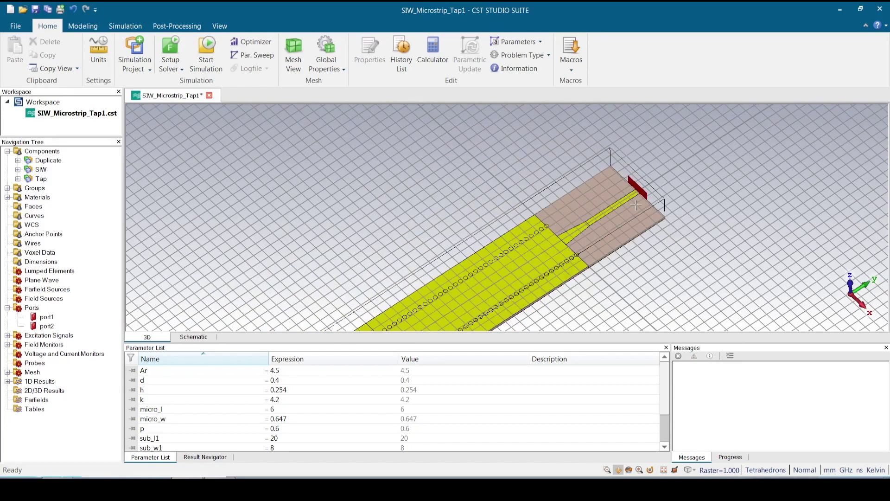
{"action": "key", "text": "space"}
Step: Modify waveguide port 2 so that it extends by k*h beyond Xmin, Xmax and Zmax
{"action": "double_click", "coordinate": [47, 327]}
{"action": "left_click_drag", "start_coordinate": [797, 26], "coordinate": [445, 65]}
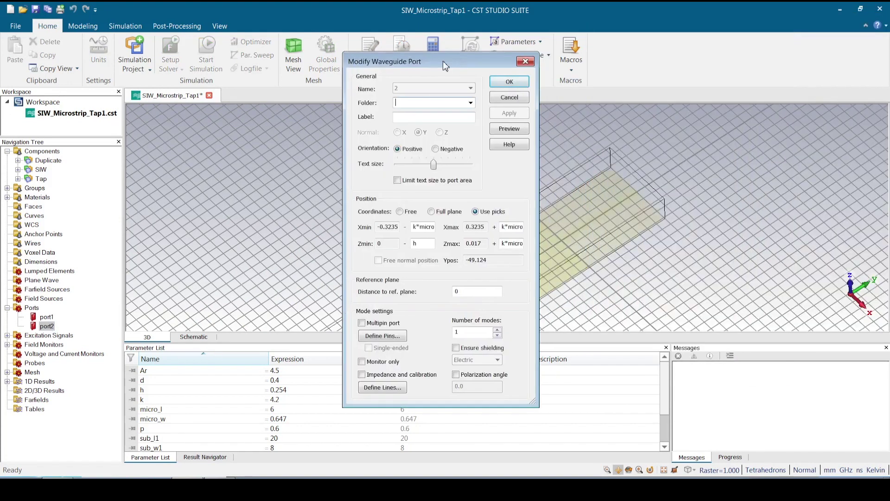
{"action": "left_click_drag", "start_coordinate": [414, 227], "coordinate": [571, 228]}
{"action": "type", "text": "k*hk*h"}
{"action": "left_click_drag", "start_coordinate": [502, 243], "coordinate": [557, 244]}
{"action": "type", "text": "k*h"}
{"action": "left_click", "coordinate": [510, 83]}
Step: Inspect the resized waveguide ports at both ends of the structure, including port 2 up close
{"action": "double_click", "coordinate": [741, 219]}
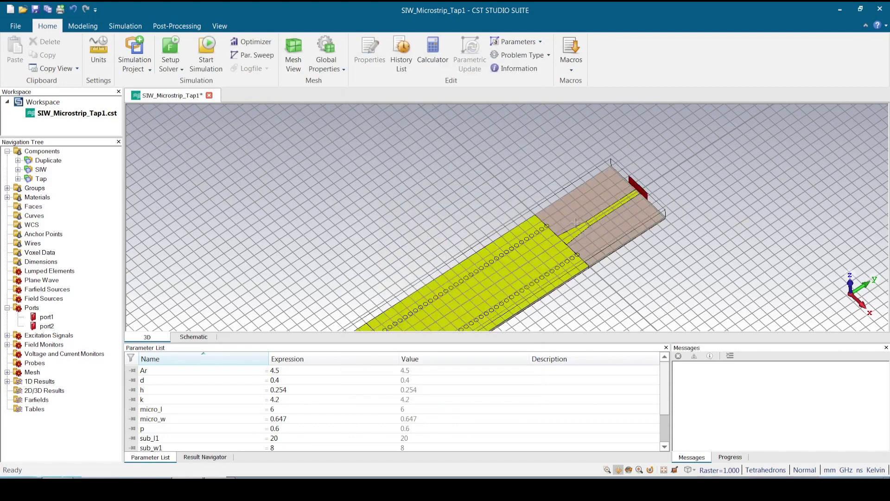
{"action": "scroll", "coordinate": [572, 229], "scroll_direction": "down", "scroll_amount": 4}
{"action": "left_click_drag", "start_coordinate": [571, 229], "coordinate": [588, 187]}
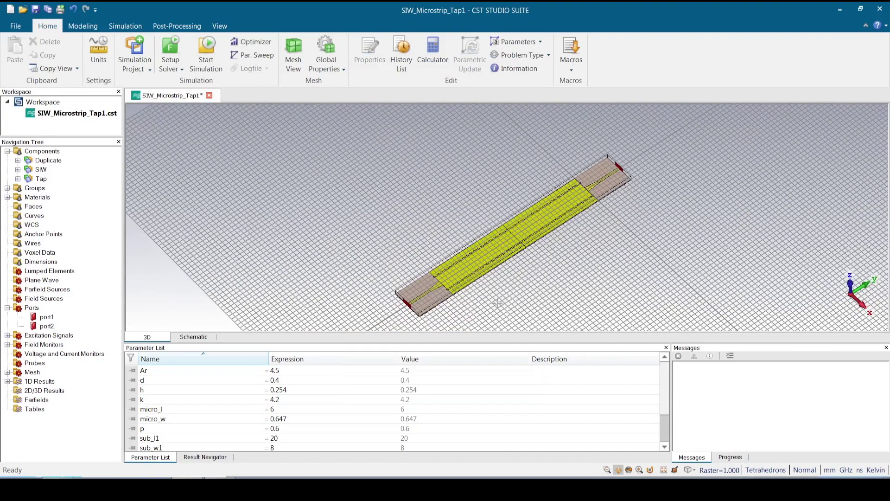
{"action": "mouse_move", "coordinate": [496, 304]}
{"action": "left_mouse_down", "text": "ctrl"}
{"action": "mouse_move", "coordinate": [510, 248]}
{"action": "mouse_move", "coordinate": [429, 268]}
{"action": "mouse_move", "coordinate": [431, 317]}
{"action": "left_mouse_up", "text": "ctrl"}
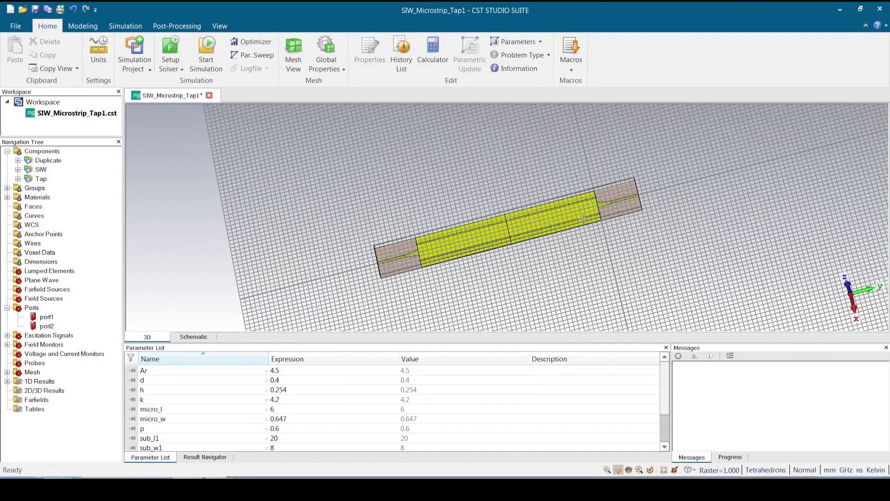
{"action": "left_click_drag", "start_coordinate": [502, 222], "coordinate": [540, 213], "text": "ctrl"}
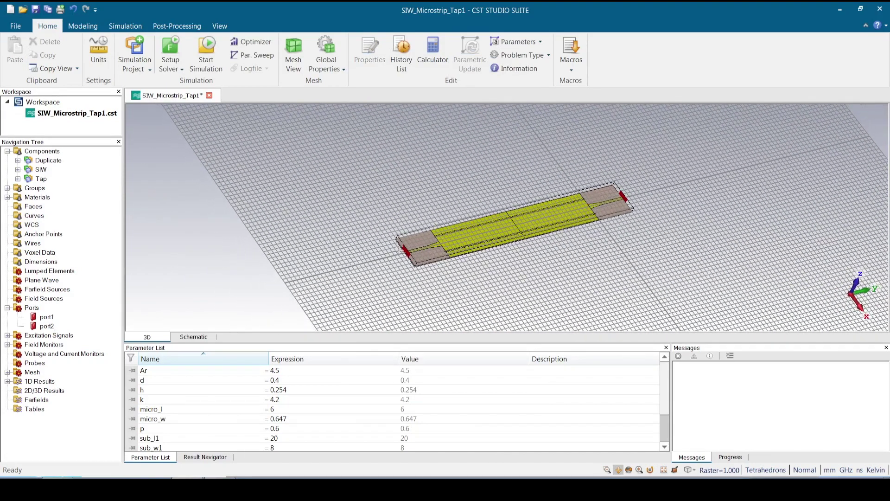
{"action": "scroll", "coordinate": [410, 254], "scroll_direction": "up", "scroll_amount": 5}
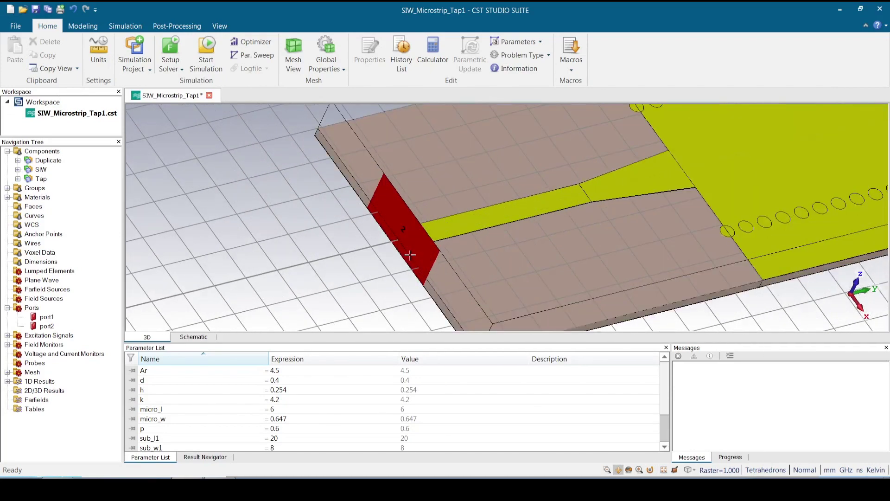
{"action": "key", "text": "space"}
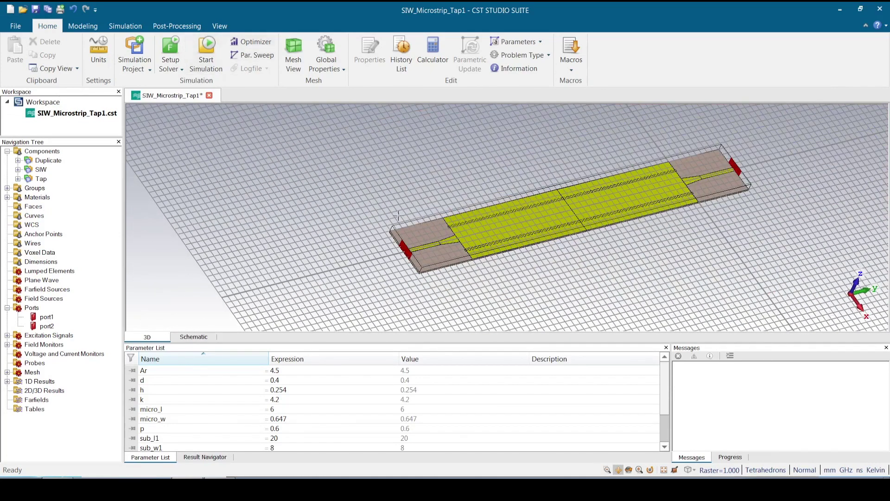
Step: Set the frequency domain solver's number of result data samples to 4001 and start the simulation
{"action": "left_click", "coordinate": [170, 60]}
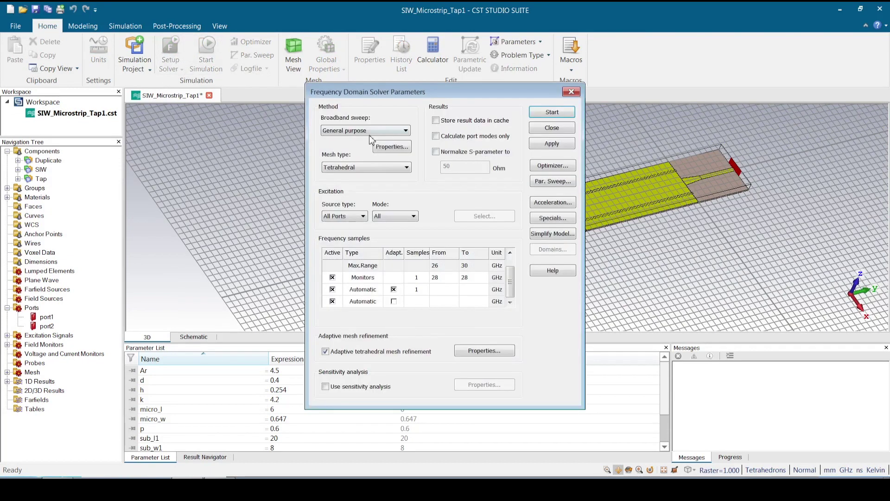
{"action": "left_click", "coordinate": [393, 147]}
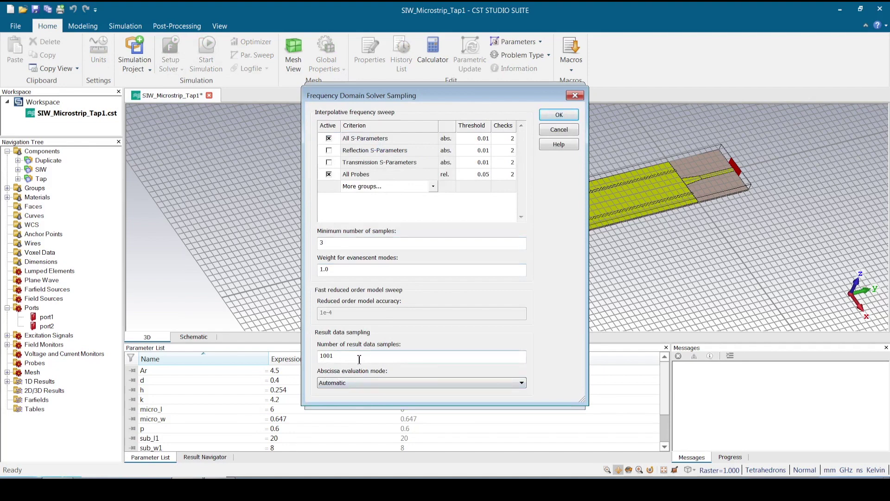
{"action": "left_click_drag", "start_coordinate": [359, 358], "coordinate": [295, 358]}
{"action": "type", "text": "4"}
{"action": "type", "text": "2"}
{"action": "left_click", "coordinate": [561, 116]}
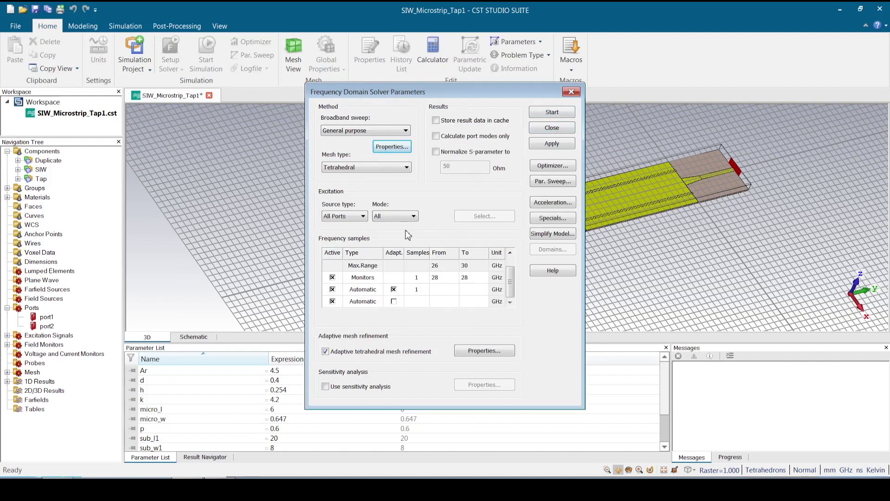
{"action": "left_click", "coordinate": [391, 151]}
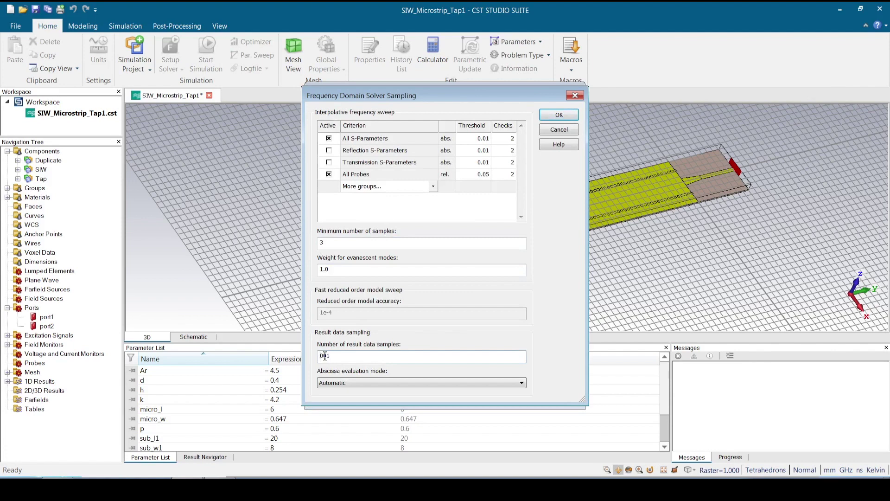
{"action": "type", "text": "4"}
{"action": "left_click", "coordinate": [567, 117]}
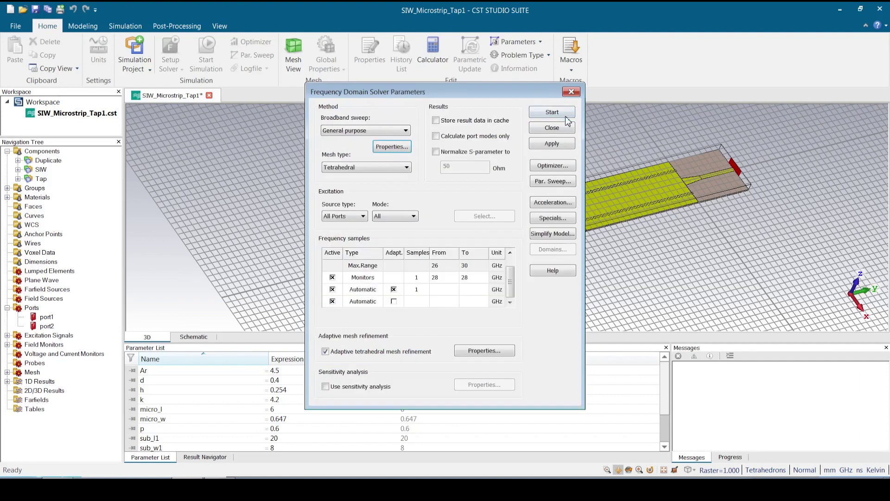
{"action": "left_click", "coordinate": [552, 112]}
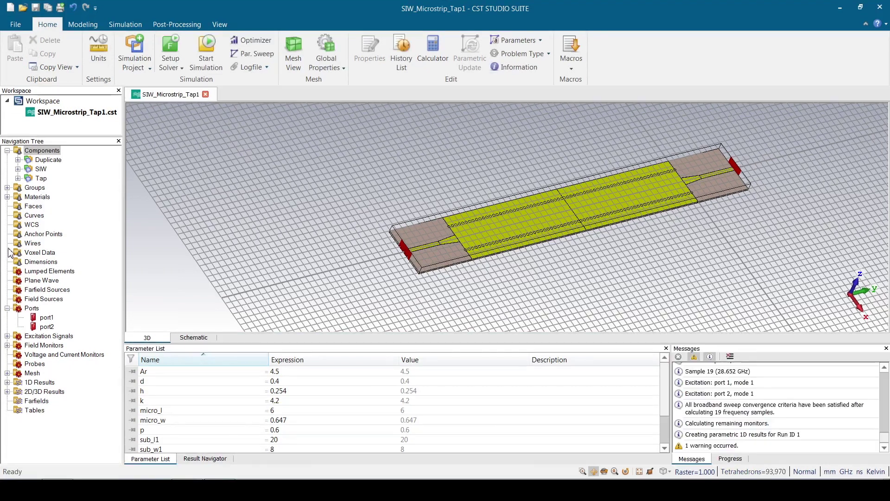
Step: Plot all S-parameters in dB from the 1D results, followed by the S1,1 curve alone
{"action": "left_click", "coordinate": [8, 151]}
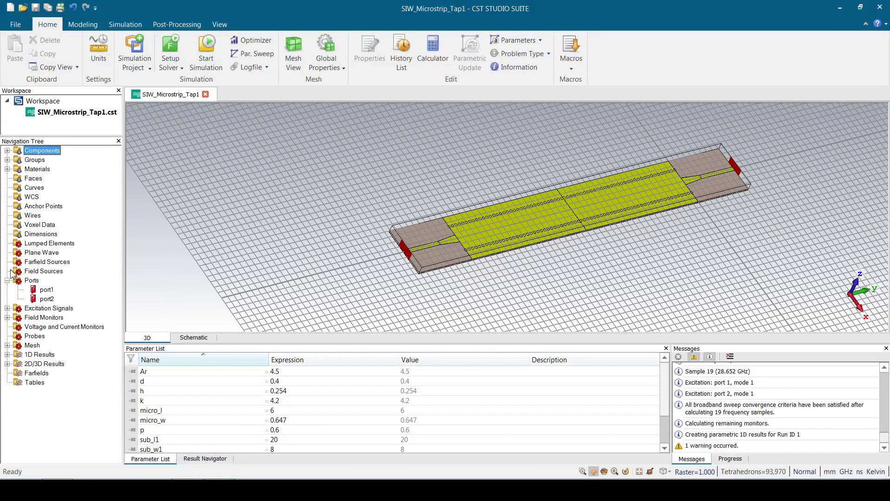
{"action": "left_click", "coordinate": [7, 354]}
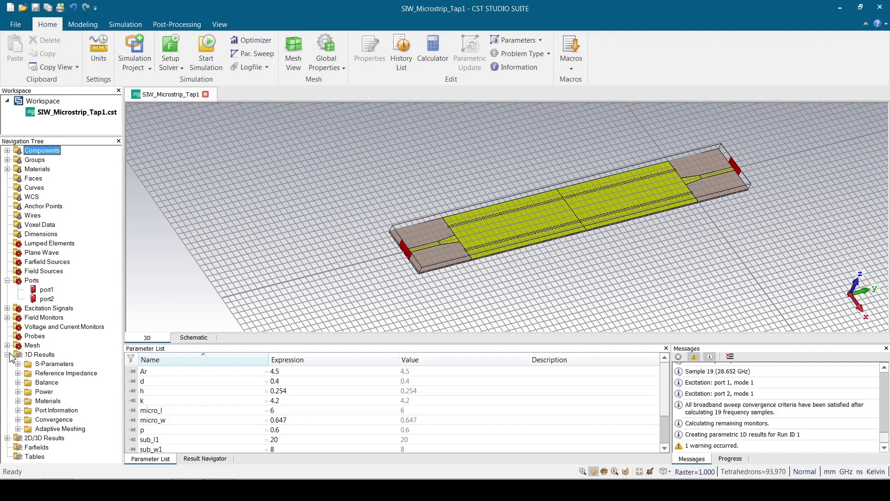
{"action": "left_click", "coordinate": [18, 364]}
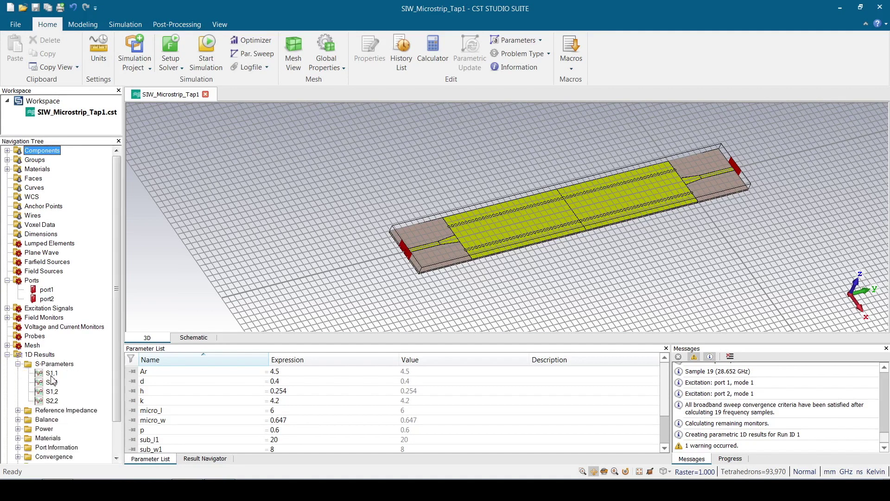
{"action": "left_click", "coordinate": [55, 364]}
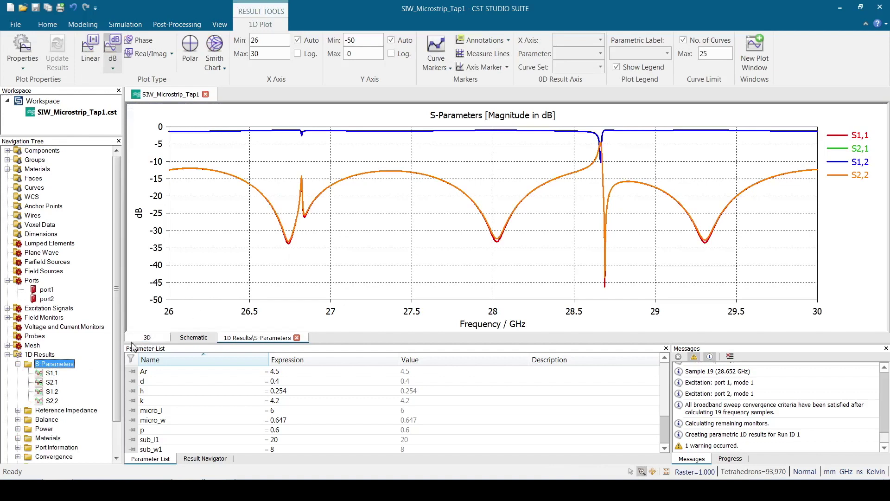
{"action": "left_click", "coordinate": [50, 375]}
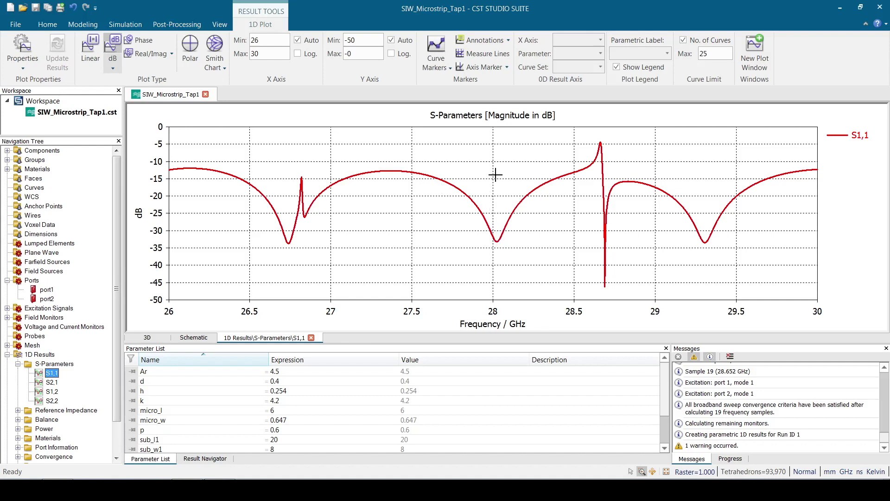
Step: Plot S2,1 alone, magnify it between about 27 and 28.5 GHz, and return to the 3D model
{"action": "left_click", "coordinate": [54, 382]}
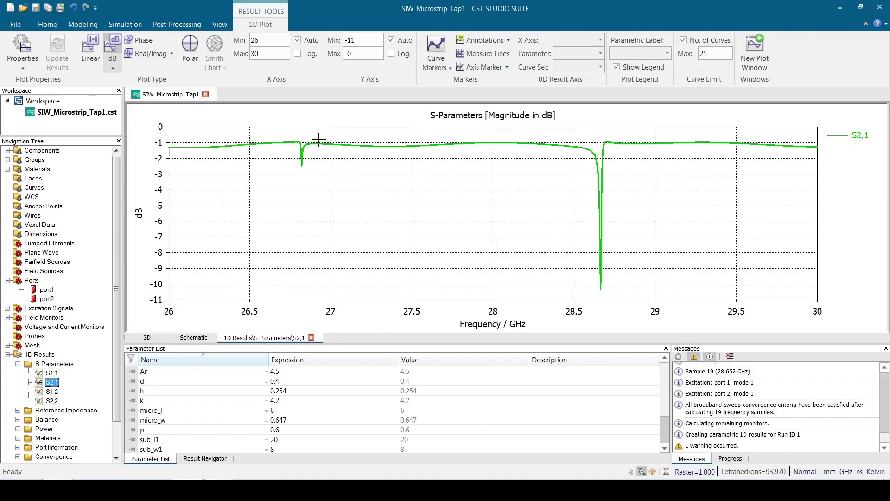
{"action": "left_click_drag", "start_coordinate": [331, 131], "coordinate": [574, 199]}
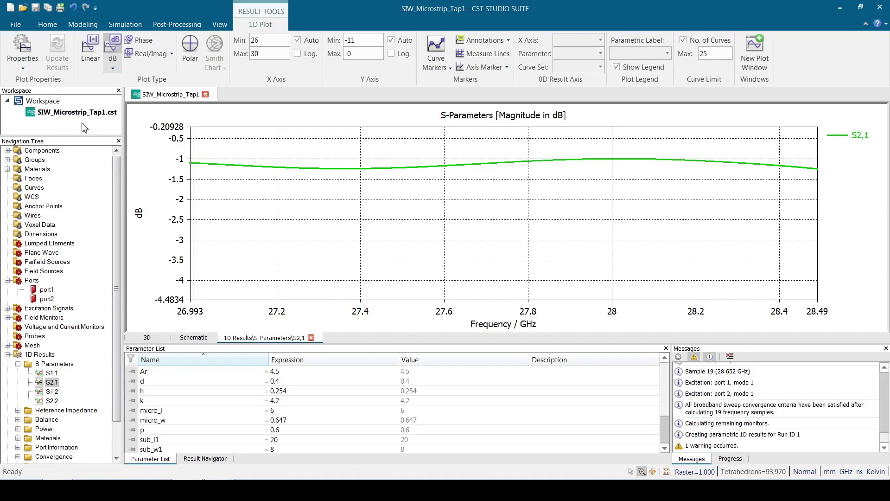
{"action": "left_click", "coordinate": [56, 150]}
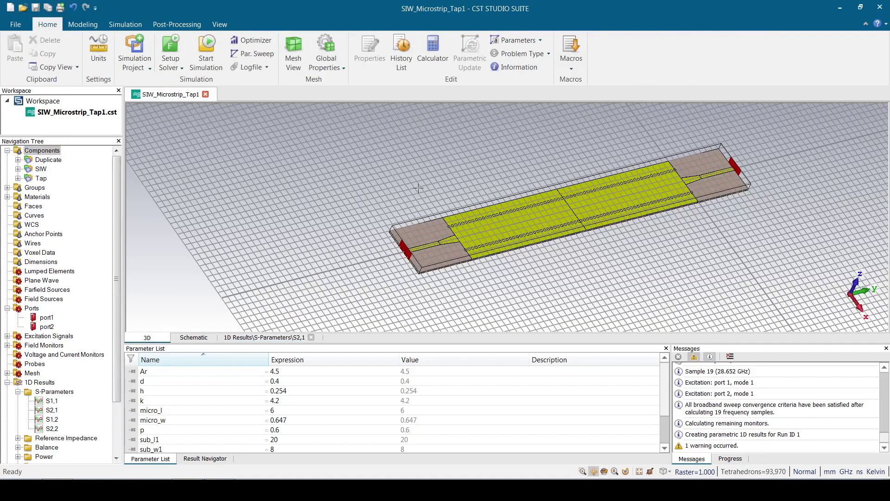
{"action": "left_click", "coordinate": [89, 25]}
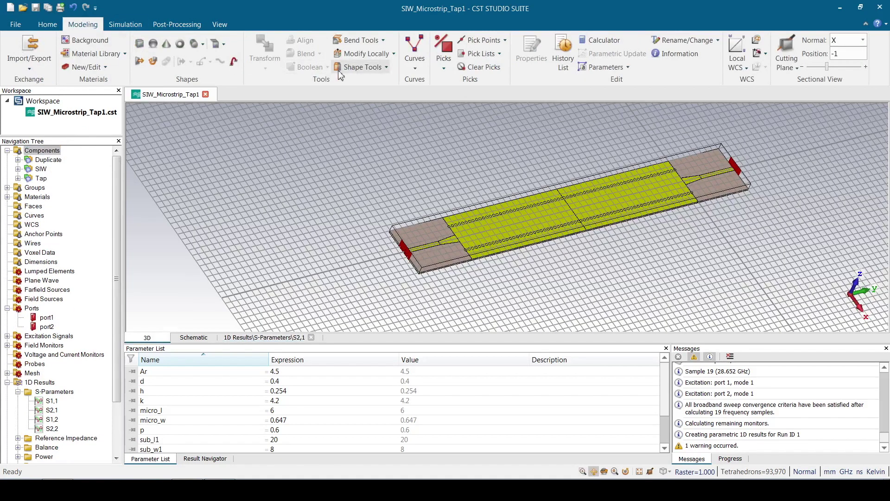
{"action": "left_click", "coordinate": [220, 24]}
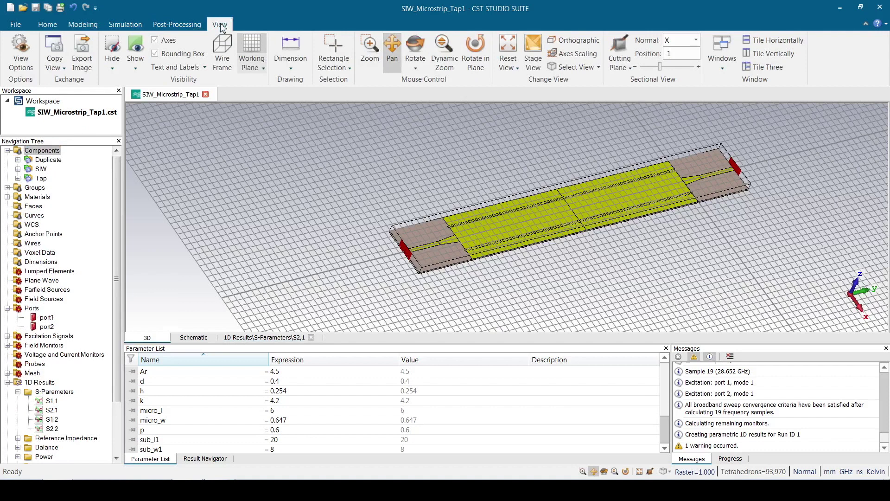
{"action": "left_click", "coordinate": [290, 70]}
{"action": "left_click", "coordinate": [308, 93]}
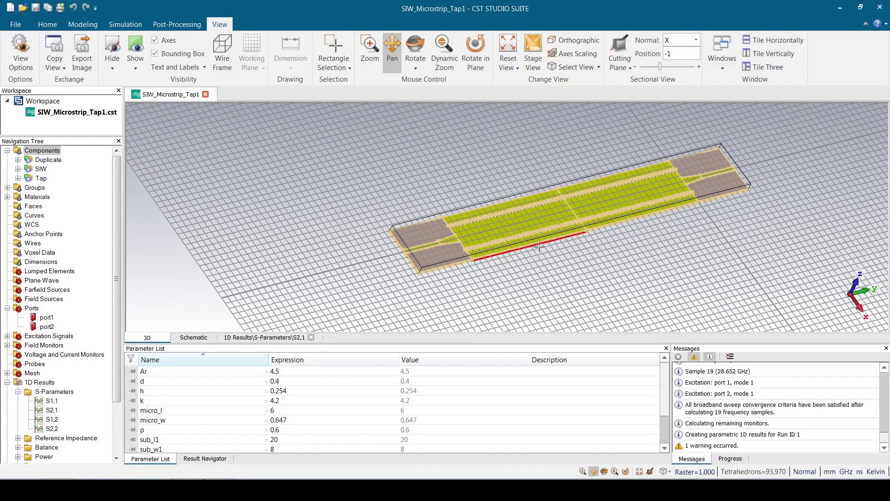
{"action": "key", "text": "Escape"}
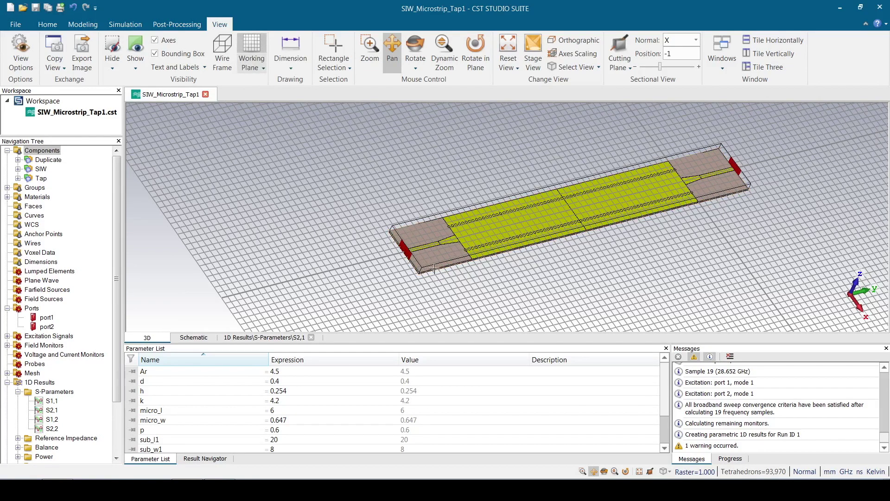
Step: Add a distance dimension along the structure's full length between the corner points at the two ends of its long front edge
{"action": "scroll", "coordinate": [428, 271], "scroll_direction": "up", "scroll_amount": 5}
{"action": "key", "text": "p"}
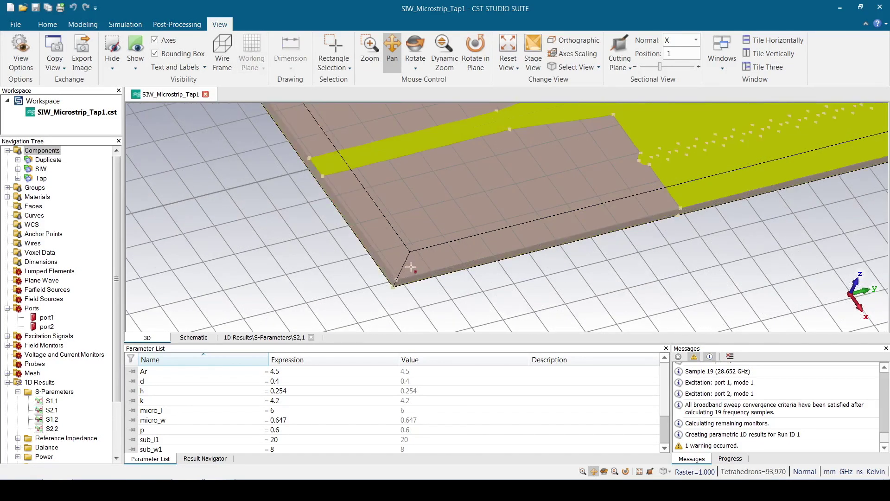
{"action": "double_click", "coordinate": [398, 280]}
{"action": "scroll", "coordinate": [422, 263], "scroll_direction": "down", "scroll_amount": 5}
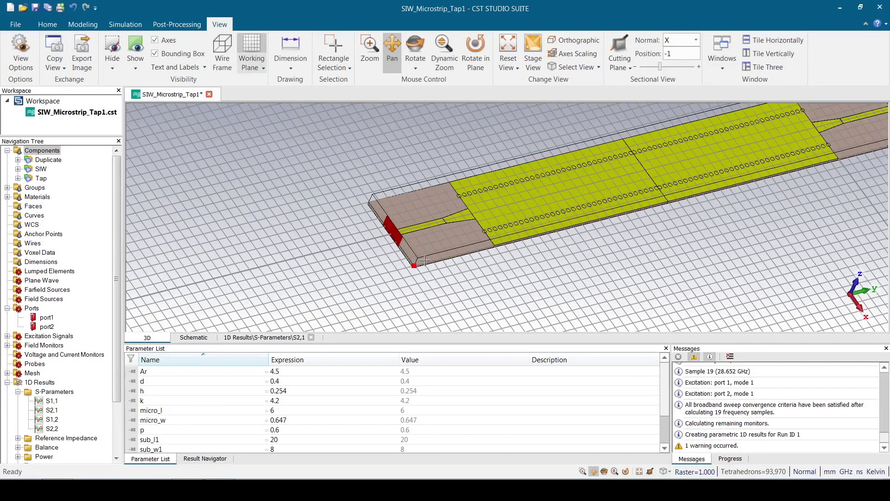
{"action": "left_click_drag", "start_coordinate": [507, 236], "coordinate": [229, 267]}
{"action": "key", "text": "p"}
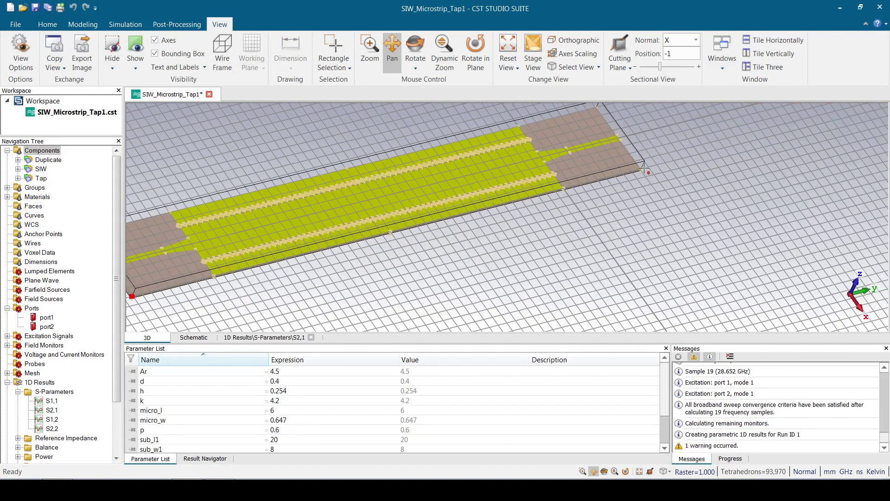
{"action": "double_click", "coordinate": [641, 168]}
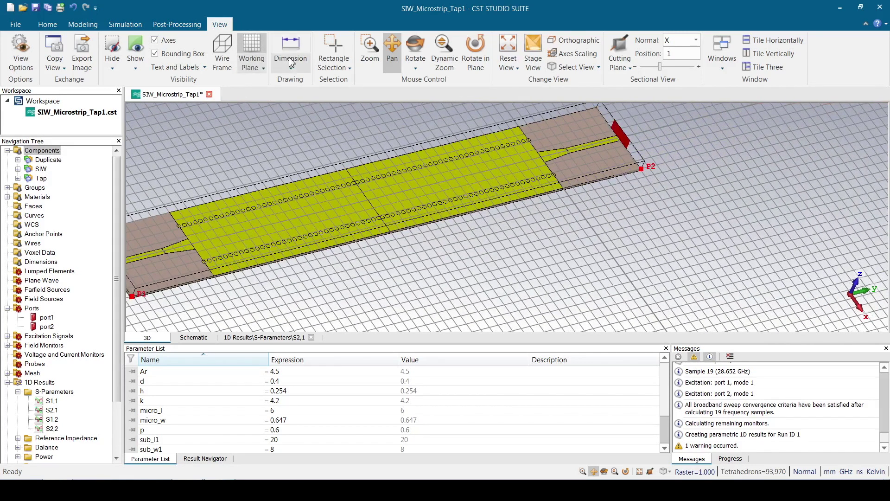
{"action": "left_click", "coordinate": [292, 63]}
{"action": "left_click", "coordinate": [306, 81]}
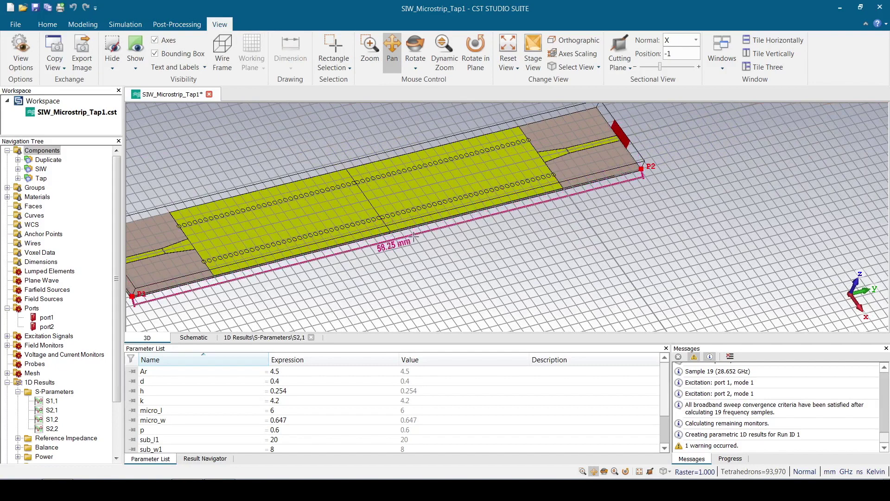
{"action": "left_click", "coordinate": [414, 237]}
{"action": "scroll", "coordinate": [508, 258], "scroll_direction": "down", "scroll_amount": 3}
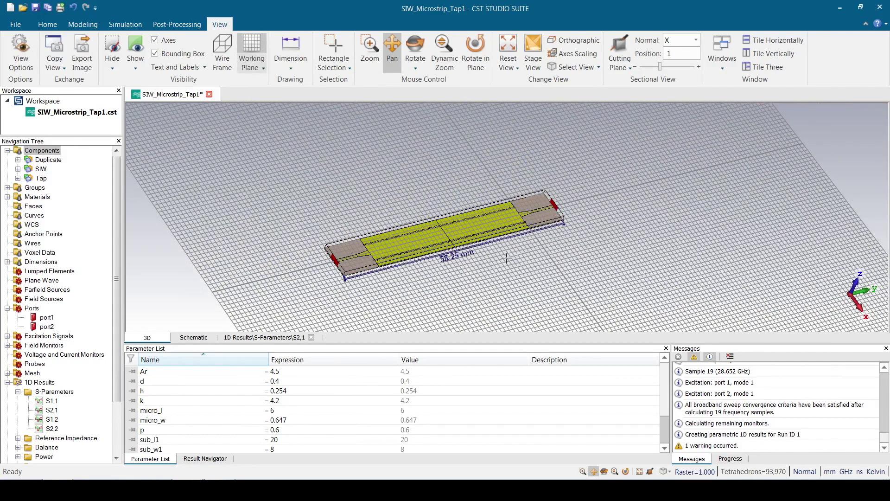
{"action": "scroll", "coordinate": [507, 258], "scroll_direction": "up", "scroll_amount": 4}
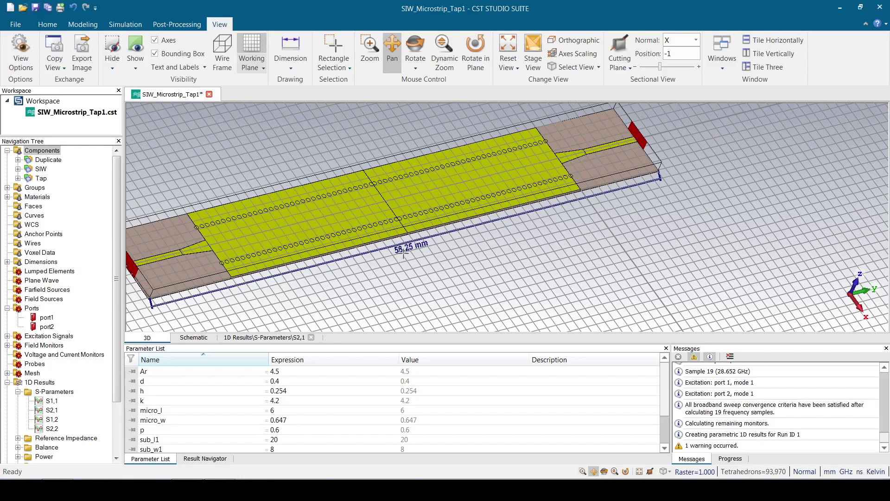
Step: Display the S2,1 curve again and return to the 3D model
{"action": "left_click", "coordinate": [52, 410]}
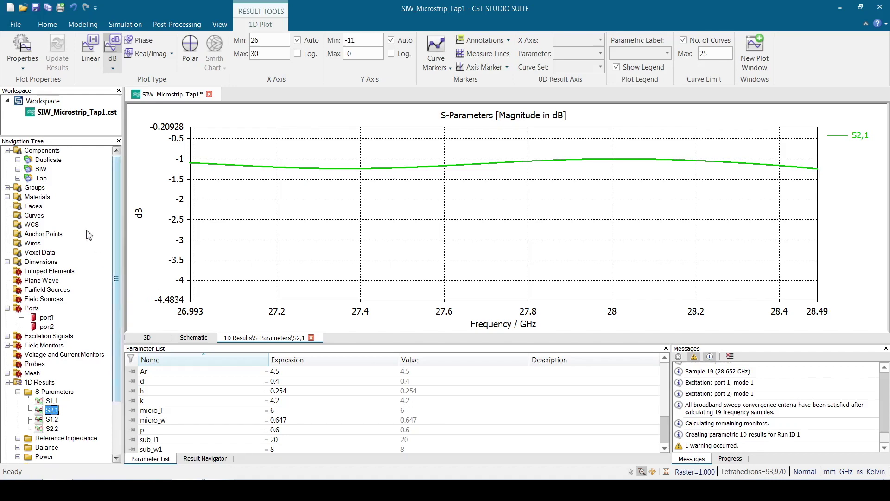
{"action": "left_click", "coordinate": [44, 149]}
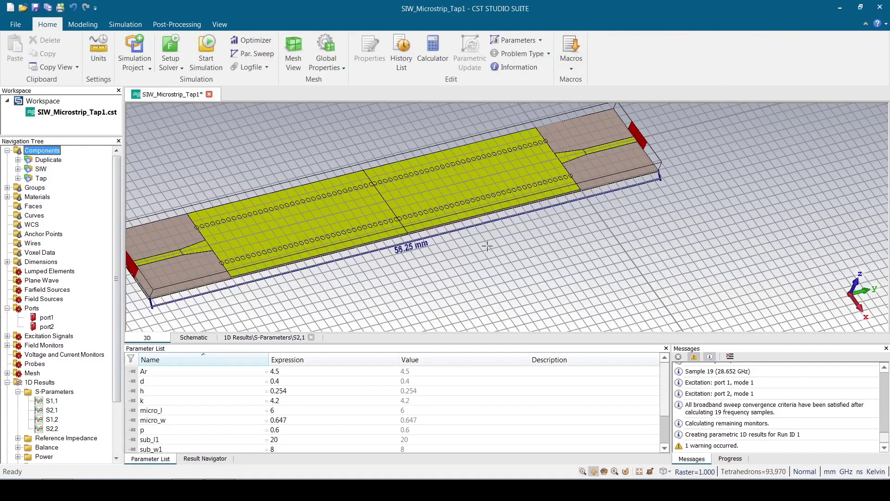
{"action": "middle_click_drag", "start_coordinate": [487, 246], "coordinate": [533, 251]}
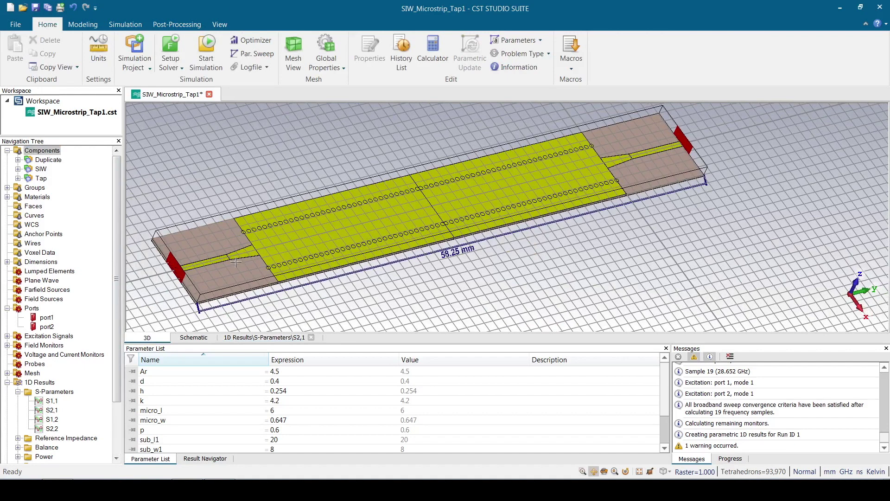
Step: Add a distance dimension across the wide end of the port 1 taper, where it meets the SIW top plate
{"action": "scroll", "coordinate": [235, 262], "scroll_direction": "down", "scroll_amount": 2}
{"action": "scroll", "coordinate": [235, 262], "scroll_direction": "up", "scroll_amount": 5}
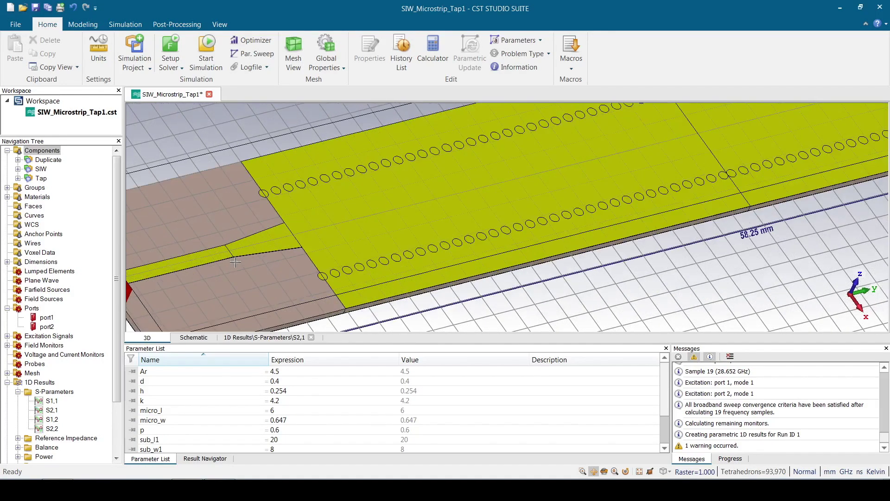
{"action": "middle_click_drag", "start_coordinate": [253, 251], "coordinate": [293, 242]}
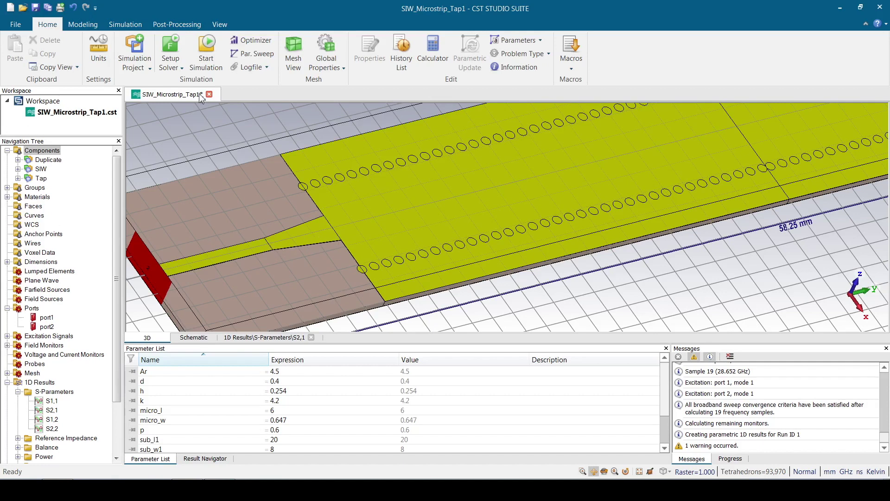
{"action": "left_click", "coordinate": [83, 25]}
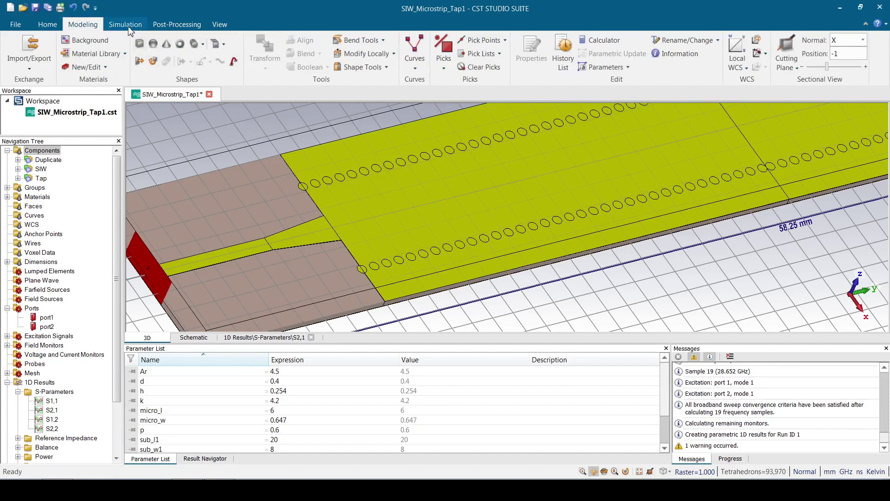
{"action": "left_click", "coordinate": [220, 24]}
{"action": "left_click", "coordinate": [292, 70]}
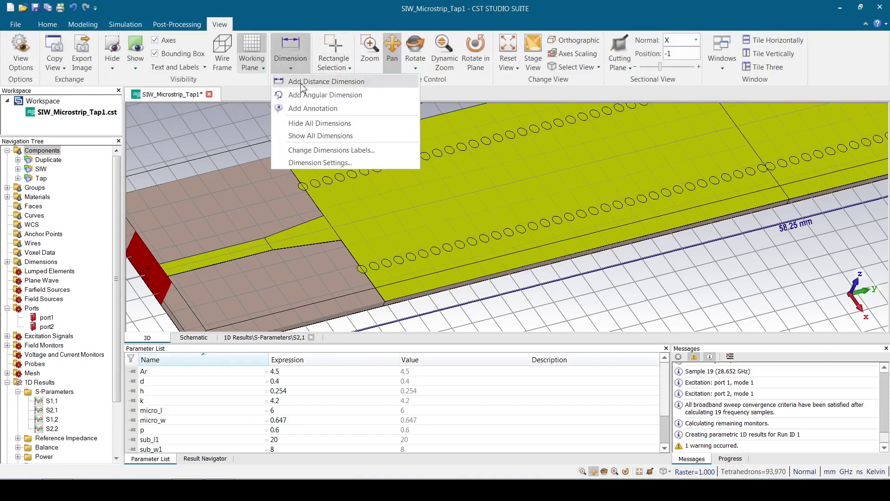
{"action": "left_click", "coordinate": [315, 85]}
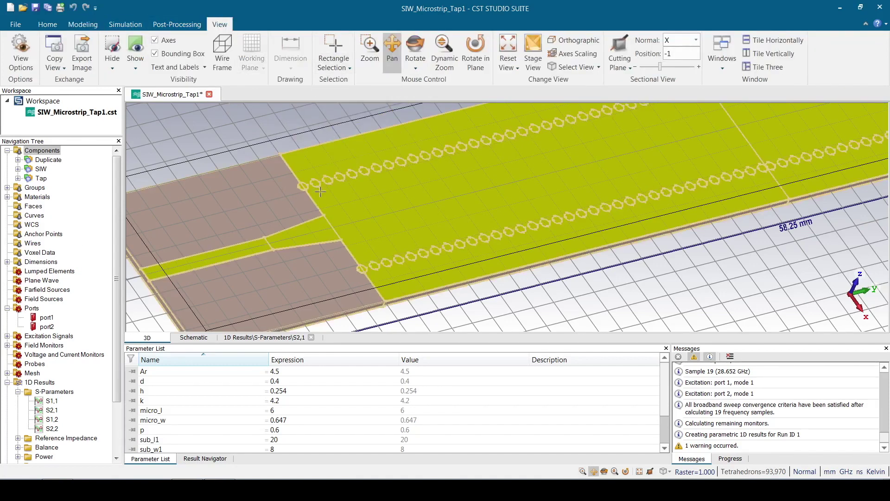
{"action": "left_click", "coordinate": [325, 215]}
{"action": "left_click", "coordinate": [342, 240]}
{"action": "left_click", "coordinate": [369, 230]}
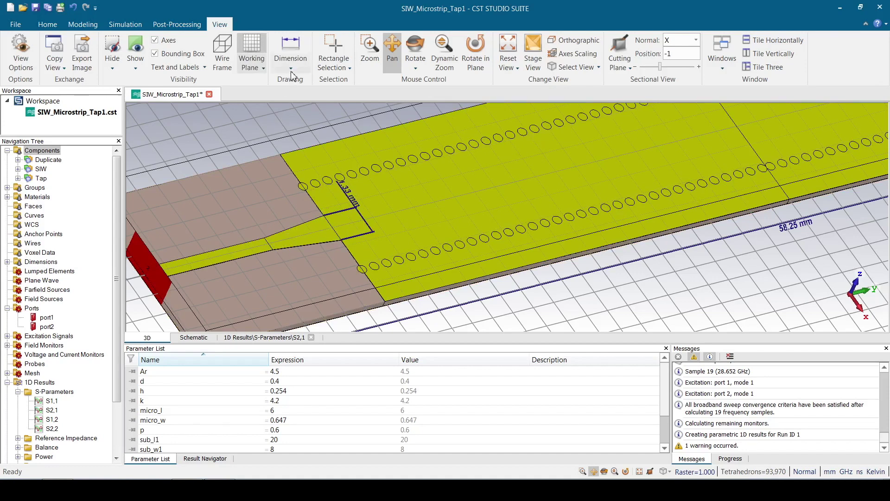
{"action": "left_click", "coordinate": [290, 67]}
{"action": "left_click", "coordinate": [299, 80]}
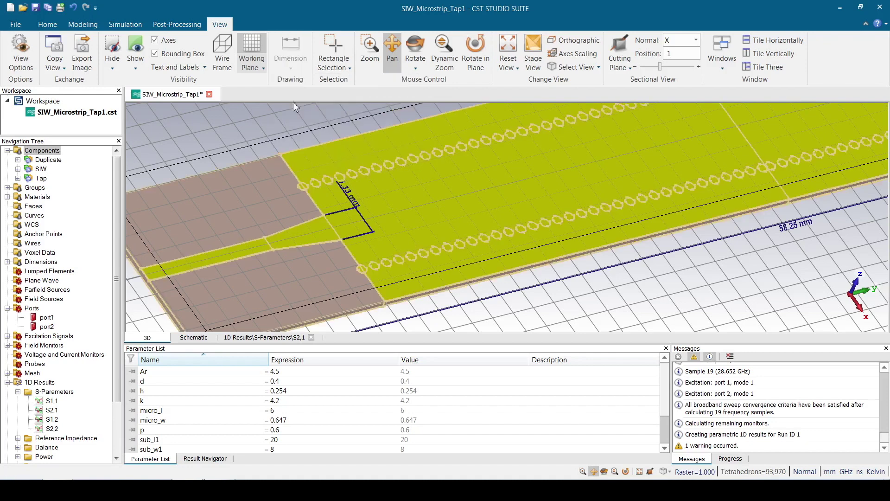
{"action": "left_click", "coordinate": [342, 240]}
{"action": "left_click", "coordinate": [273, 250]}
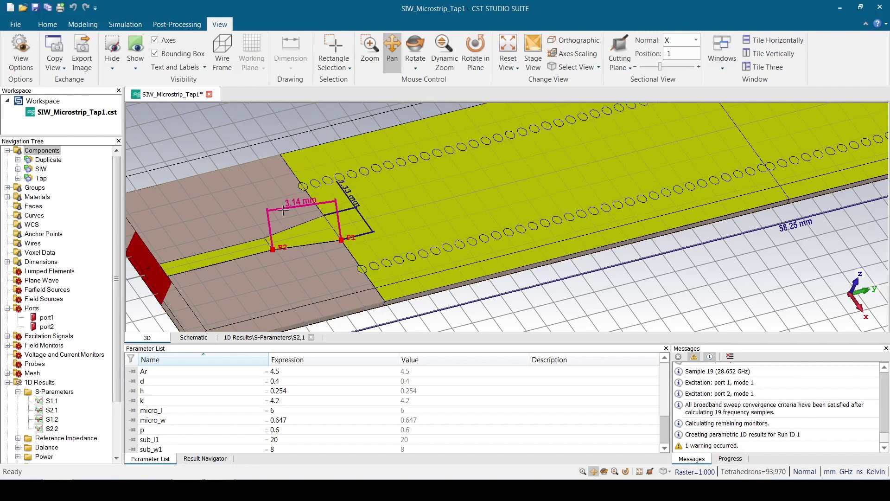
{"action": "key", "text": "Escape"}
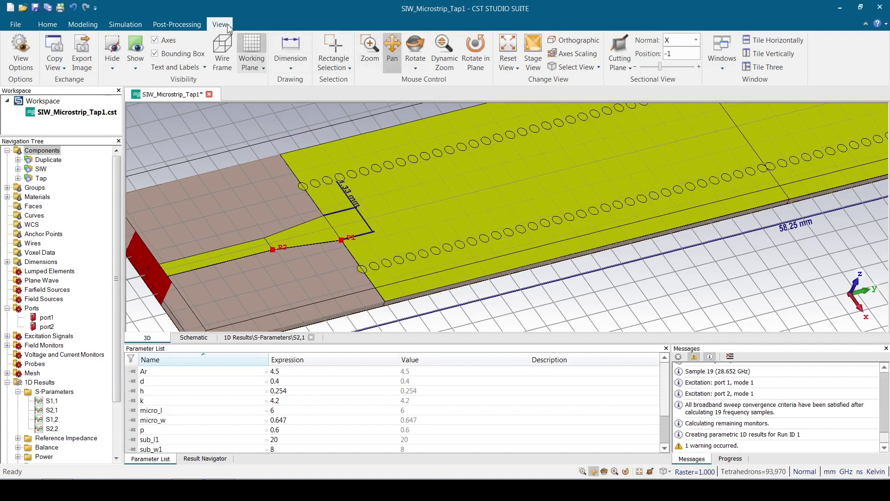
{"action": "left_click", "coordinate": [111, 26]}
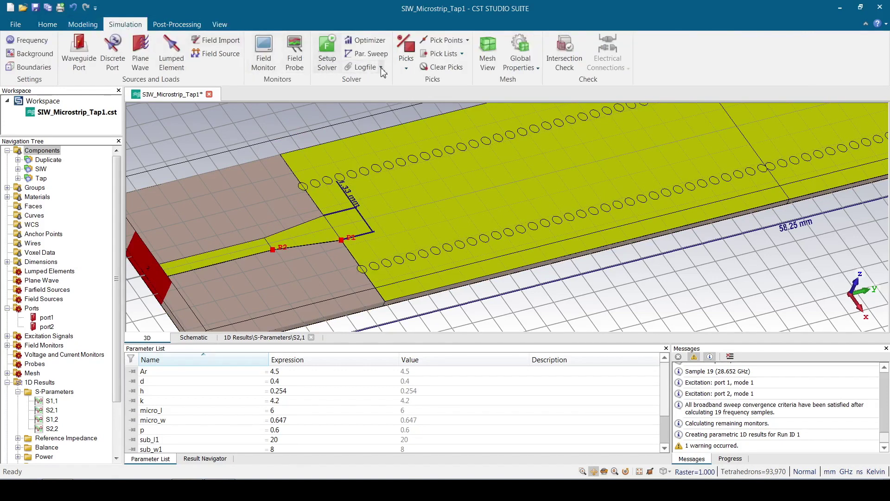
{"action": "left_click", "coordinate": [428, 66]}
Step: Dimension the port 1 taper's length between the midpoints of its narrow and wide ends
{"action": "key", "text": "s"}
{"action": "left_click", "coordinate": [270, 244]}
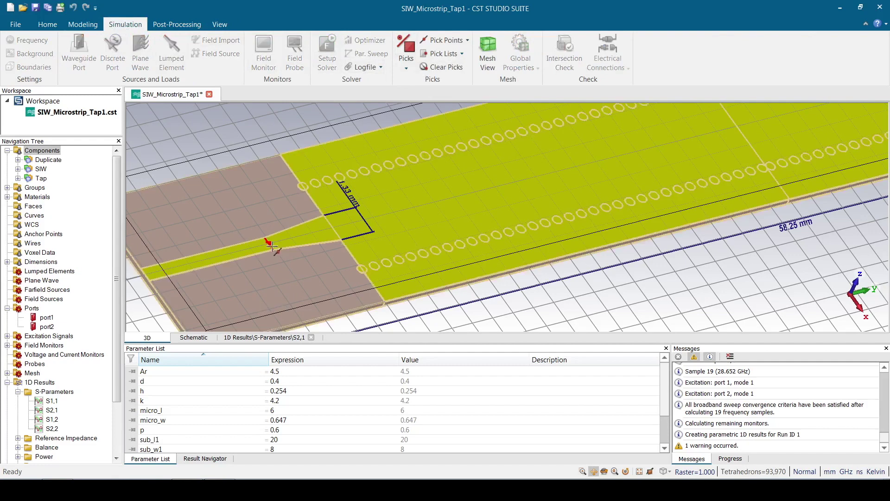
{"action": "key", "text": "e"}
{"action": "left_click", "coordinate": [333, 227]}
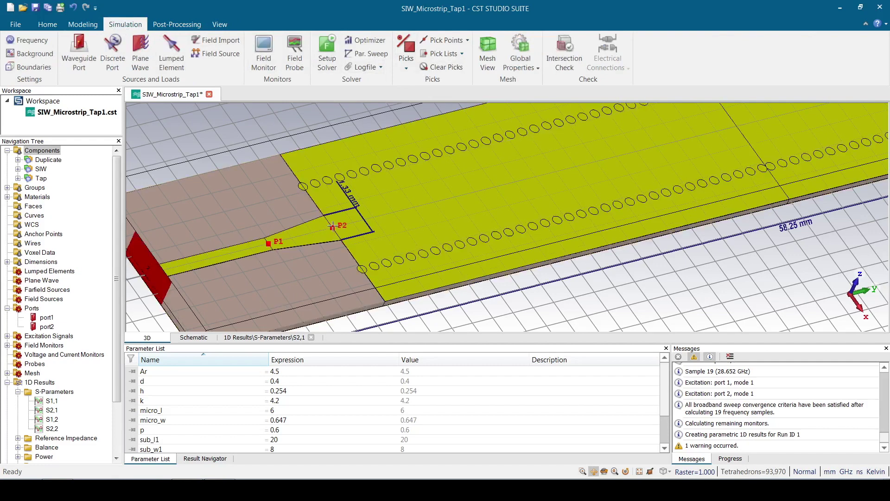
{"action": "left_click", "coordinate": [171, 28]}
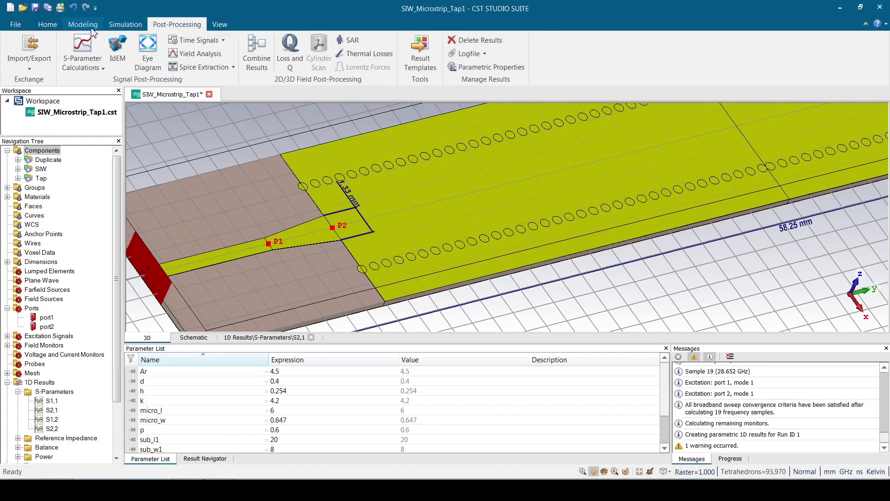
{"action": "left_click", "coordinate": [220, 25]}
{"action": "left_click", "coordinate": [290, 70]}
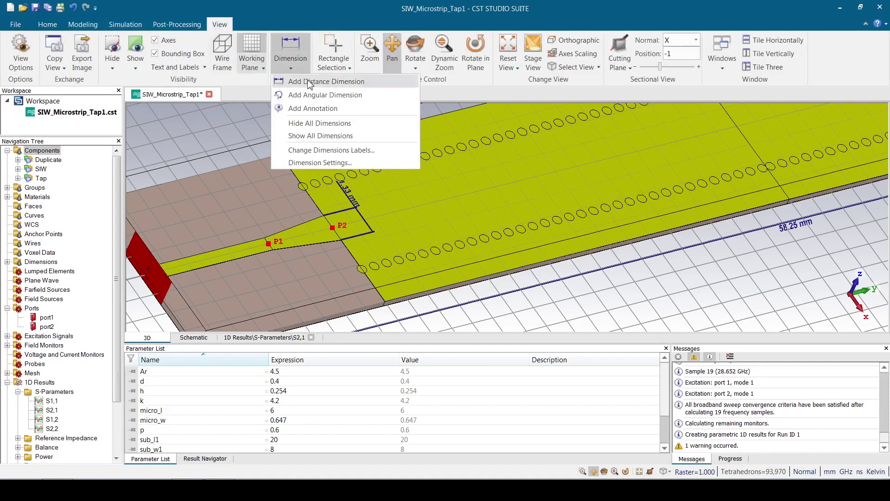
{"action": "left_click", "coordinate": [318, 83]}
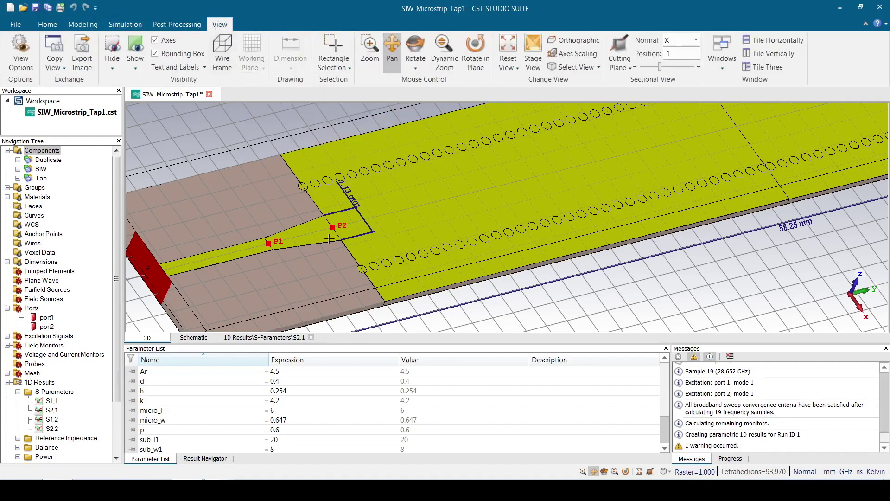
{"action": "left_click", "coordinate": [302, 205]}
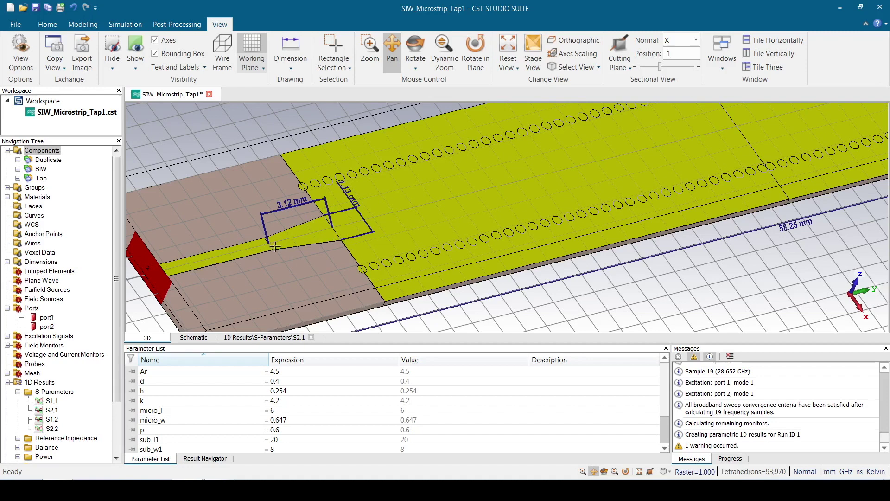
Step: Examine the via rows around the middle joint, the whole dimensioned structure, and the port 1 taper up close
{"action": "left_click_drag", "start_coordinate": [481, 205], "coordinate": [312, 287]}
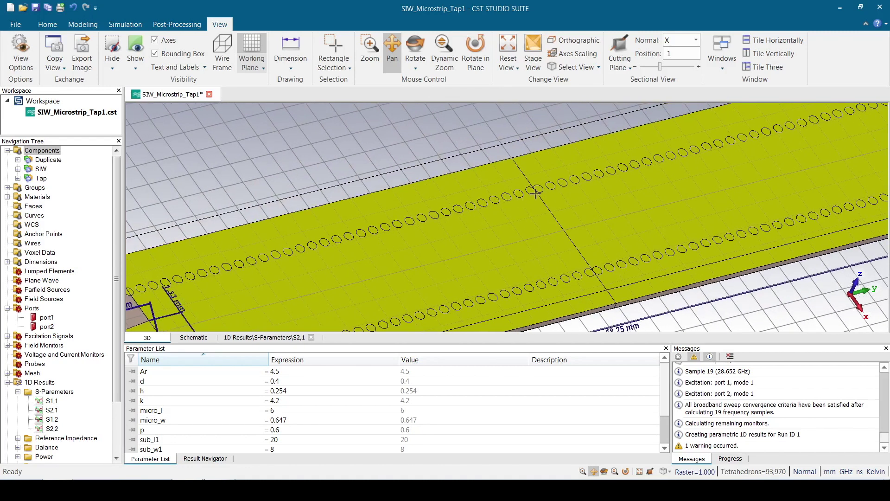
{"action": "left_click_drag", "start_coordinate": [535, 191], "coordinate": [538, 182]}
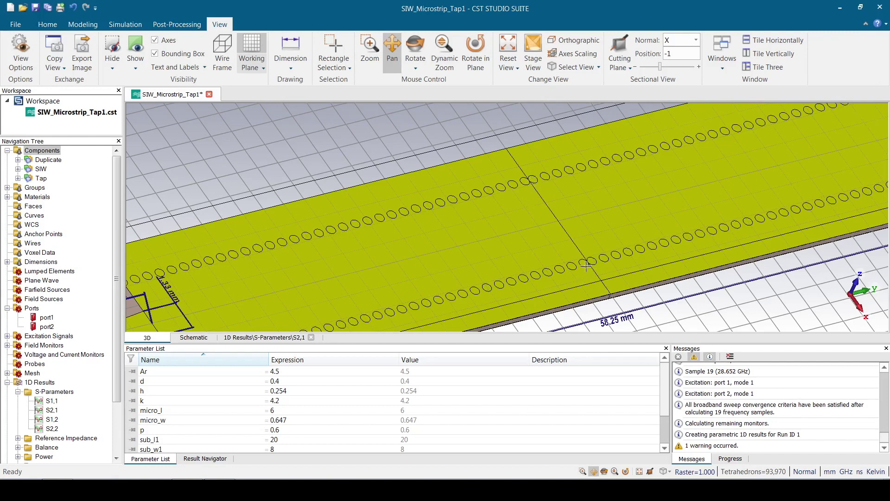
{"action": "left_click_drag", "start_coordinate": [264, 306], "coordinate": [471, 270]}
{"action": "left_click_drag", "start_coordinate": [531, 218], "coordinate": [512, 269]}
{"action": "scroll", "coordinate": [550, 188], "scroll_direction": "down", "scroll_amount": 5}
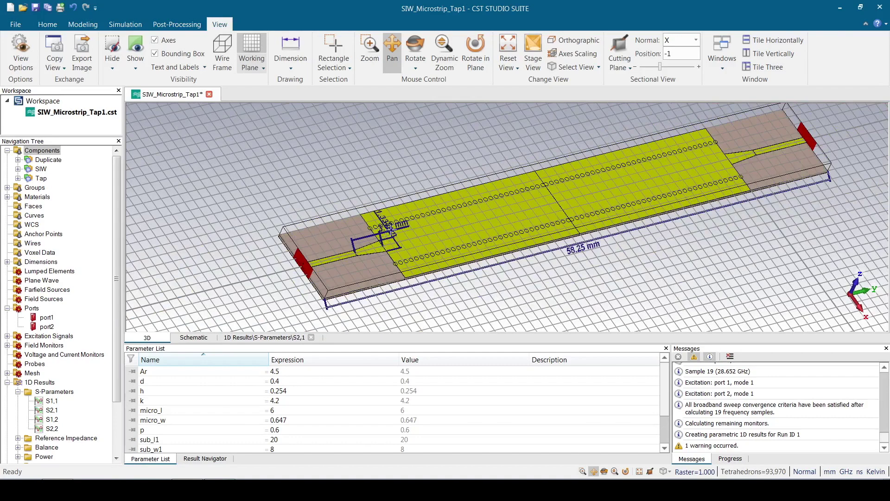
{"action": "scroll", "coordinate": [391, 236], "scroll_direction": "down", "scroll_amount": 3}
{"action": "scroll", "coordinate": [385, 239], "scroll_direction": "up", "scroll_amount": 3}
{"action": "left_click_drag", "start_coordinate": [417, 242], "coordinate": [371, 257]}
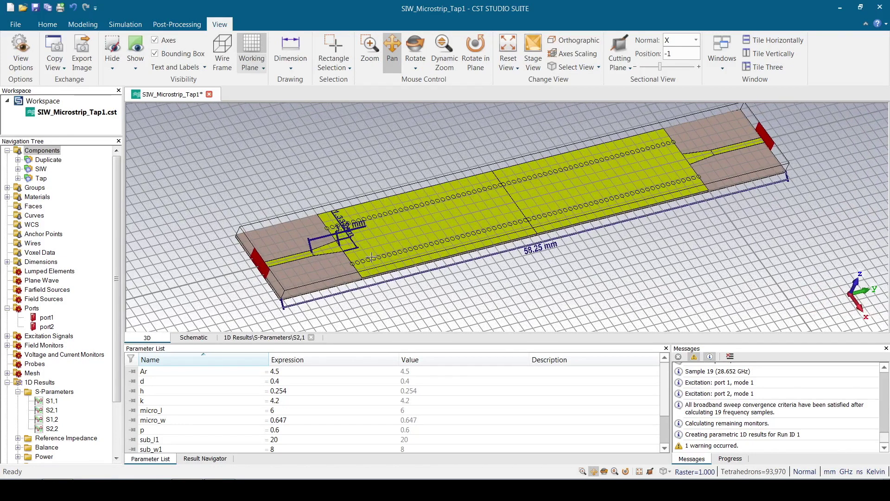
{"action": "scroll", "coordinate": [369, 252], "scroll_direction": "up", "scroll_amount": 5}
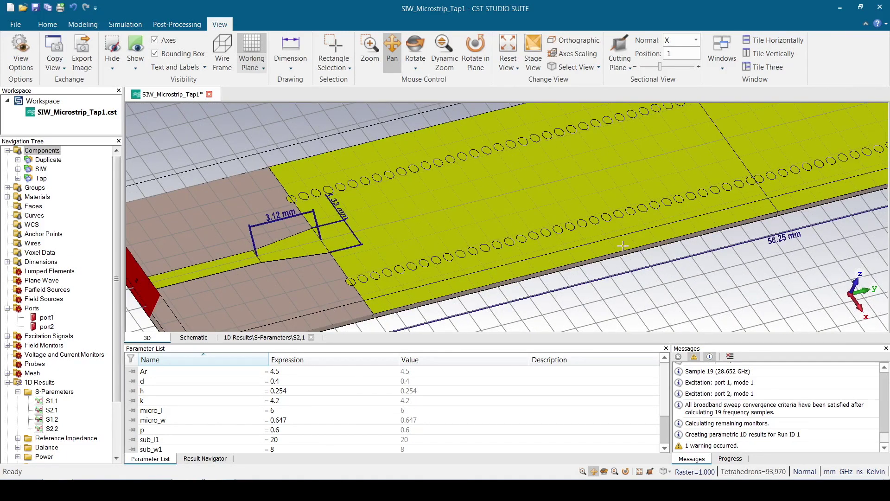
Step: Inspect the dimensioned port 1 taper up close and within the whole structure, and check the taper length and width parameters tap_l and wt
{"action": "left_click_drag", "start_coordinate": [533, 237], "coordinate": [553, 236]}
{"action": "scroll", "coordinate": [553, 235], "scroll_direction": "down", "scroll_amount": 4}
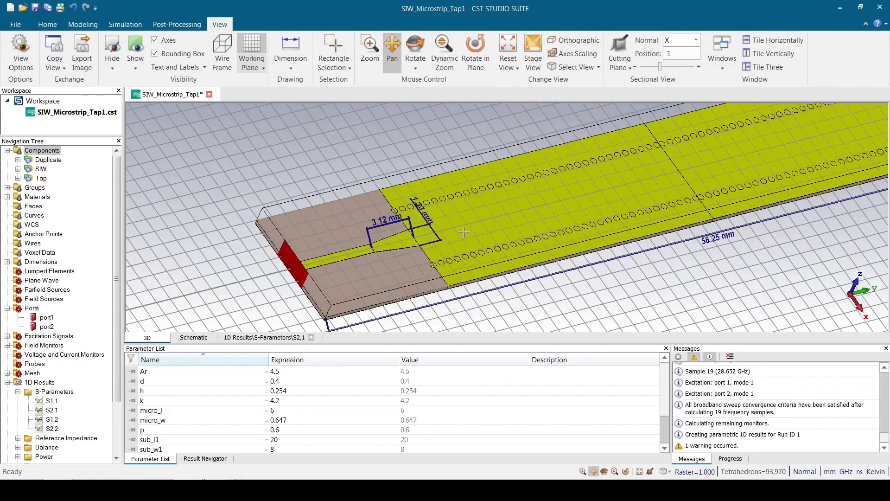
{"action": "scroll", "coordinate": [393, 244], "scroll_direction": "up", "scroll_amount": 1}
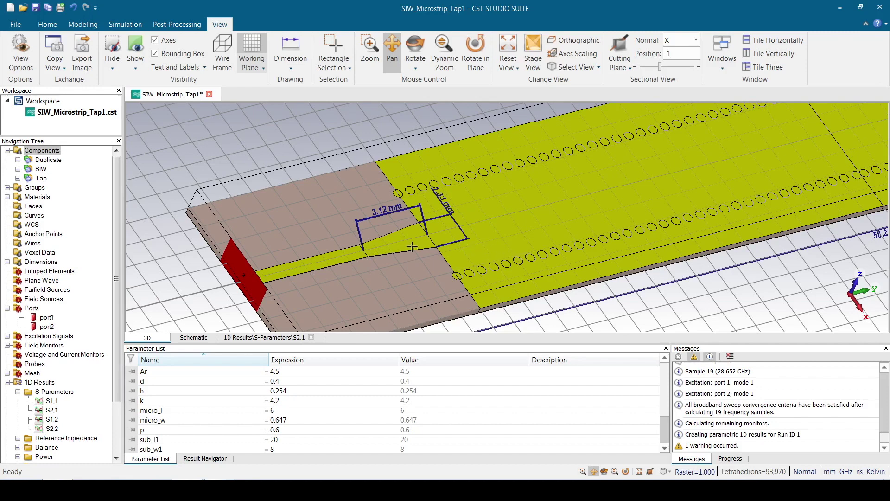
{"action": "left_click_drag", "start_coordinate": [416, 241], "coordinate": [370, 252]}
{"action": "left_click_drag", "start_coordinate": [636, 239], "coordinate": [525, 239]}
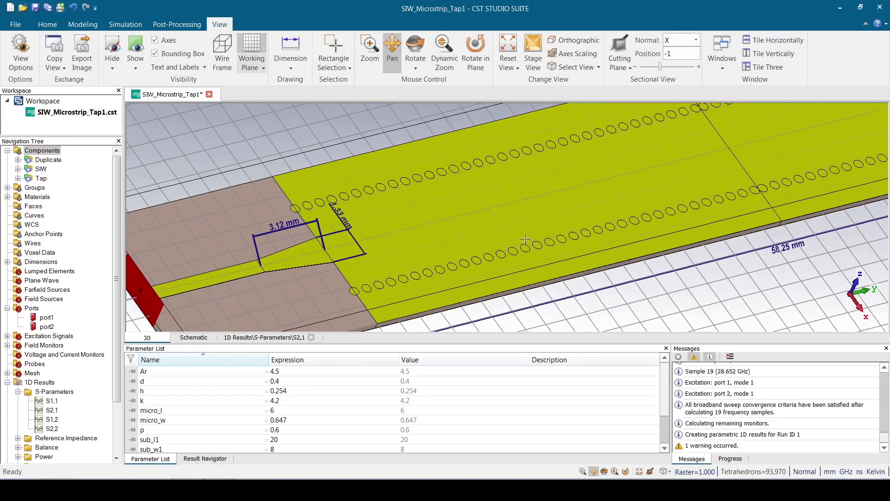
{"action": "scroll", "coordinate": [463, 229], "scroll_direction": "down", "scroll_amount": 5}
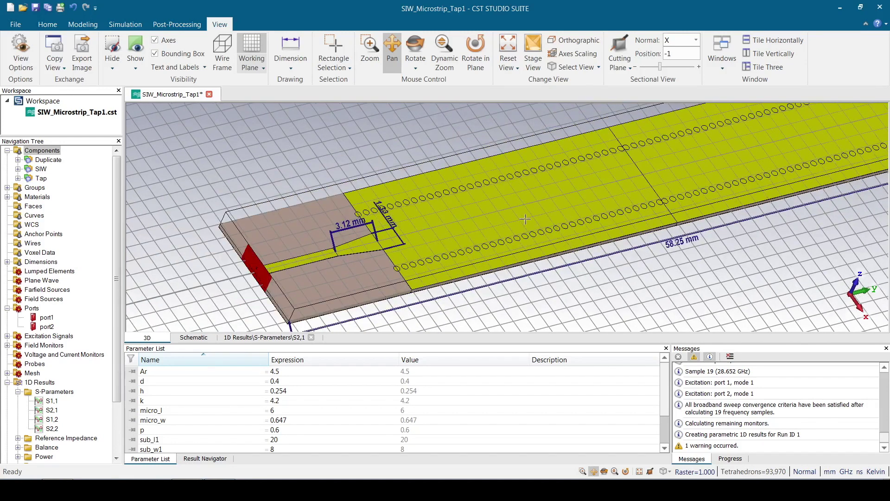
{"action": "scroll", "coordinate": [525, 219], "scroll_direction": "down", "scroll_amount": 2}
{"action": "left_click_drag", "start_coordinate": [528, 217], "coordinate": [512, 225]}
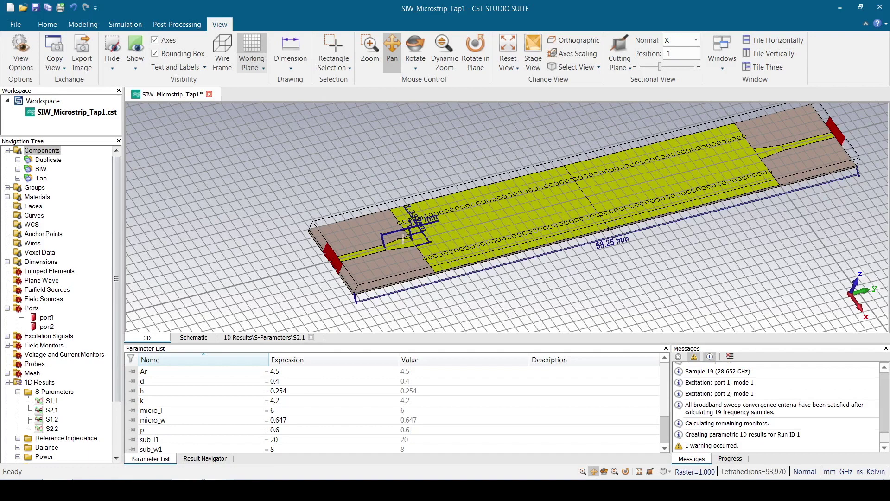
{"action": "scroll", "coordinate": [410, 233], "scroll_direction": "up", "scroll_amount": 5}
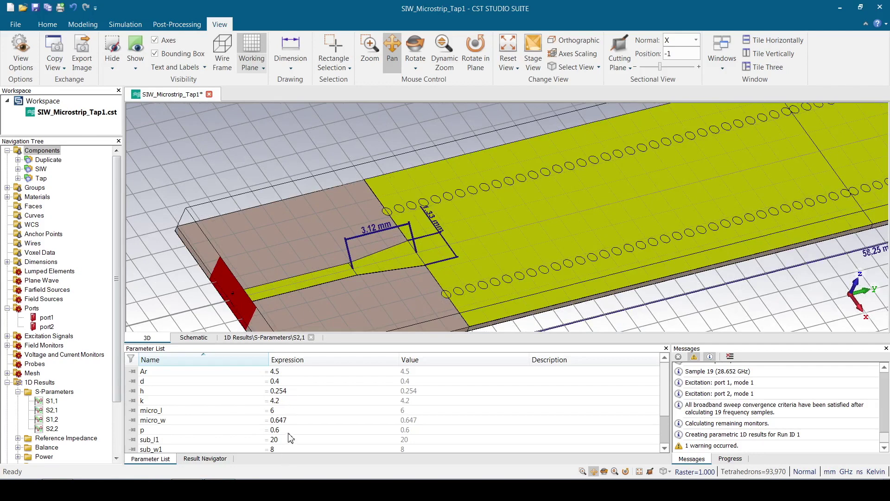
{"action": "scroll", "coordinate": [658, 407], "scroll_direction": "down", "scroll_amount": 1}
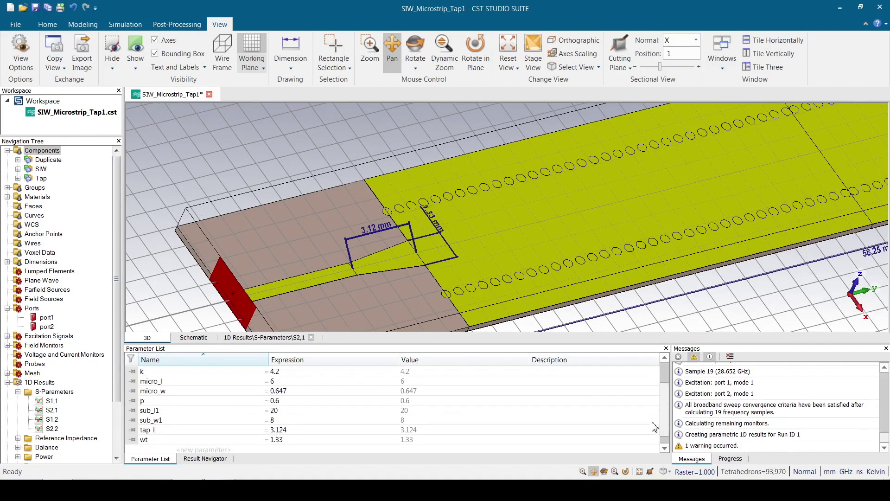